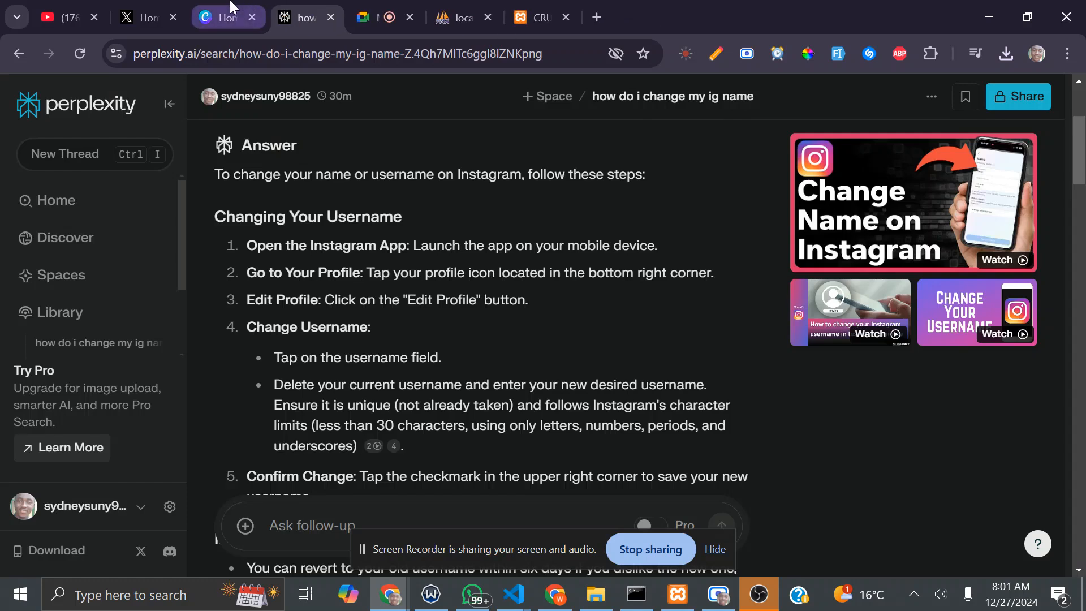
# Step: Close the stray Gmail, Canva and Perplexity tabs so the Google Meet call is showing
pyautogui.click(251, 17)
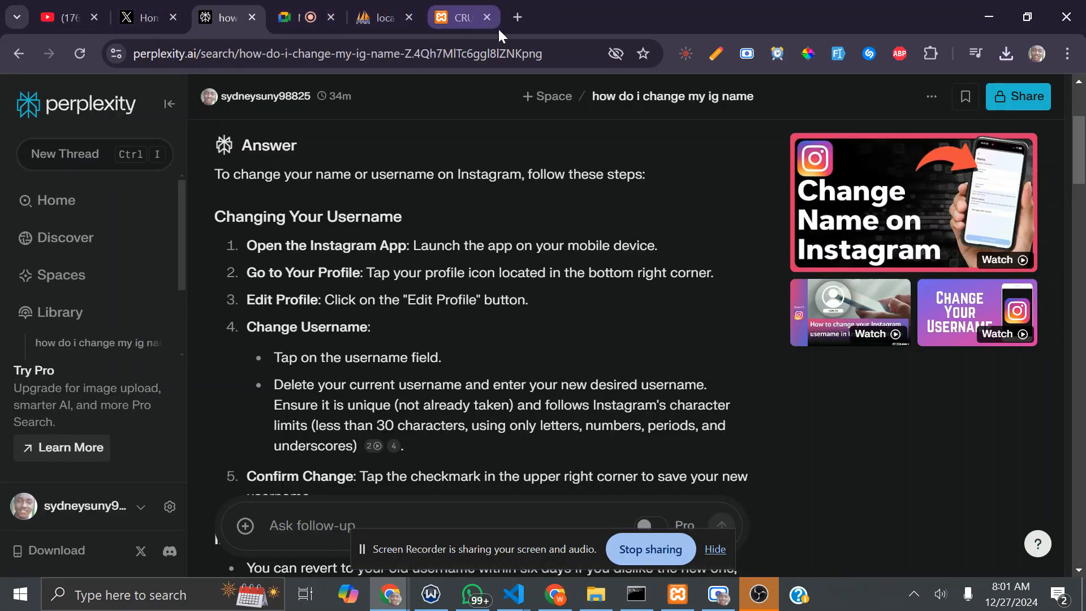
pyautogui.click(252, 17)
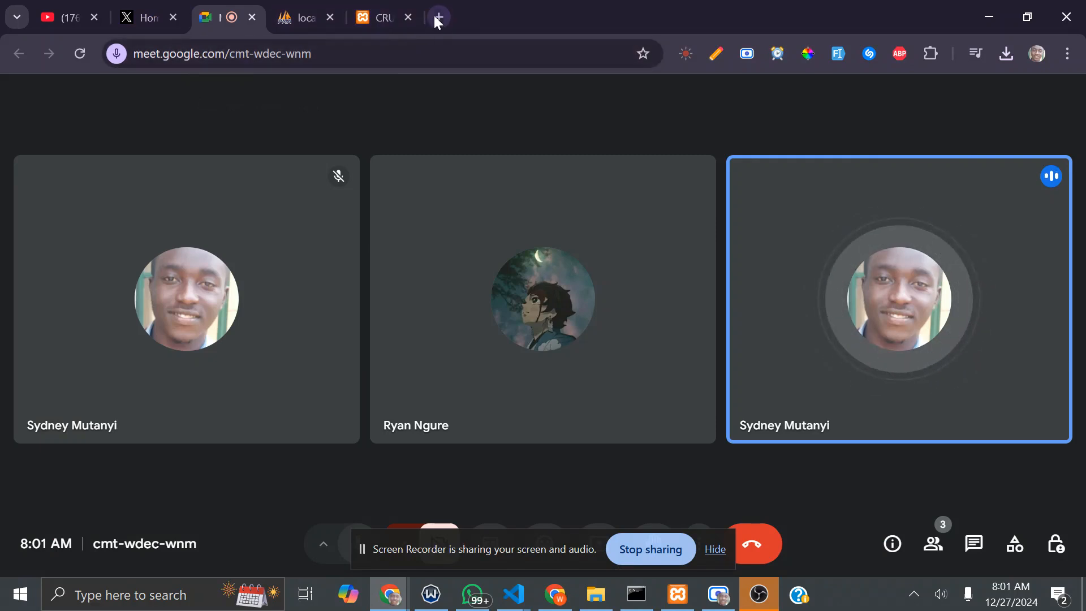
# Step: Glance at the course notes, then return to the Google Meet call and dismiss the recorder notice
pyautogui.moveTo(521, 598)
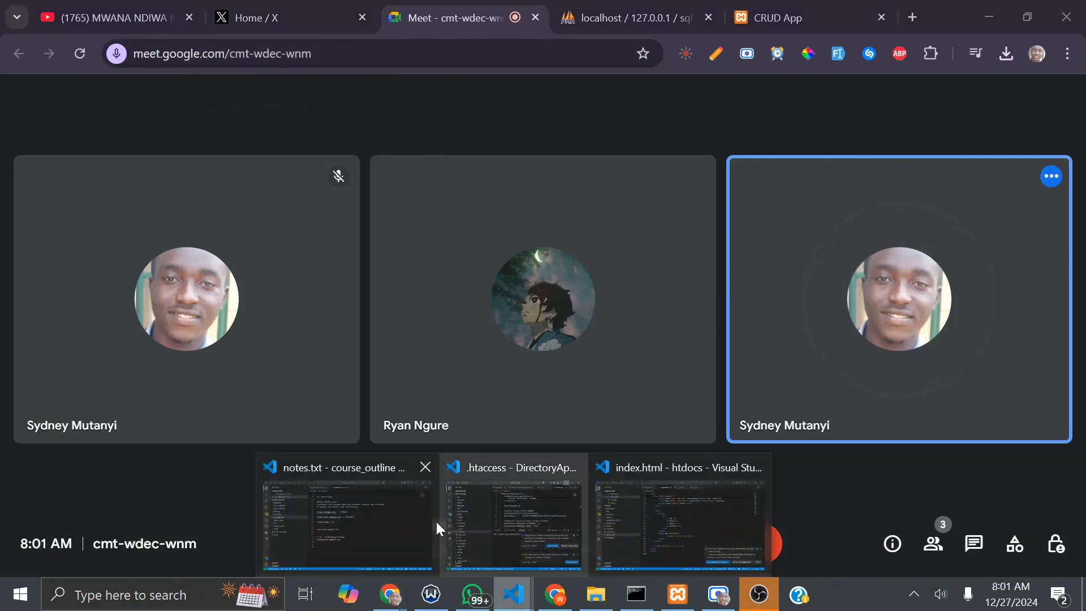
pyautogui.click(359, 518)
pyautogui.scroll(3, 631, 313)
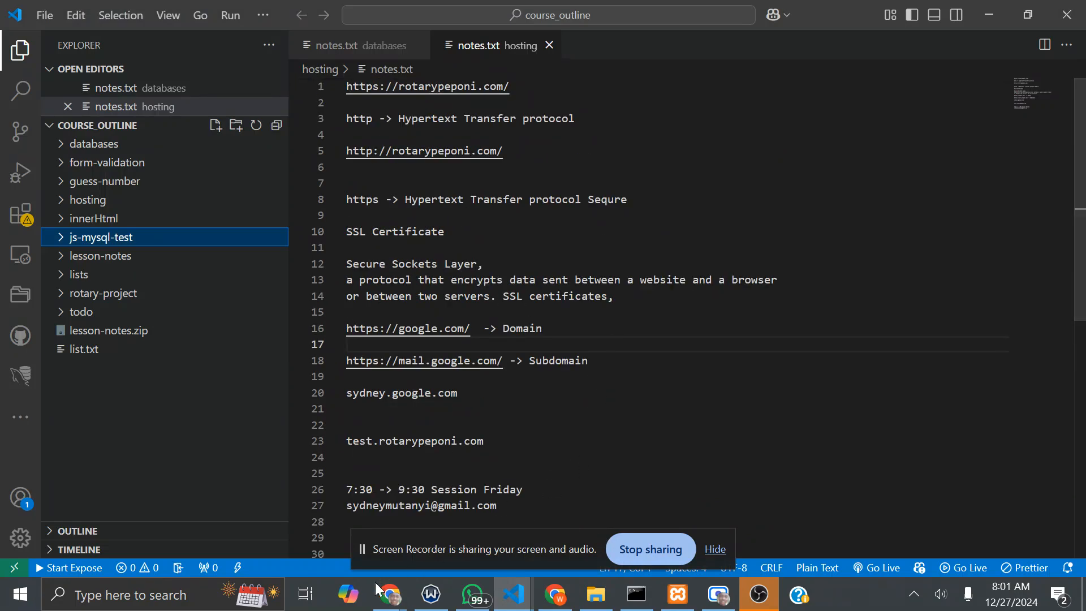
pyautogui.click(390, 594)
pyautogui.click(305, 509)
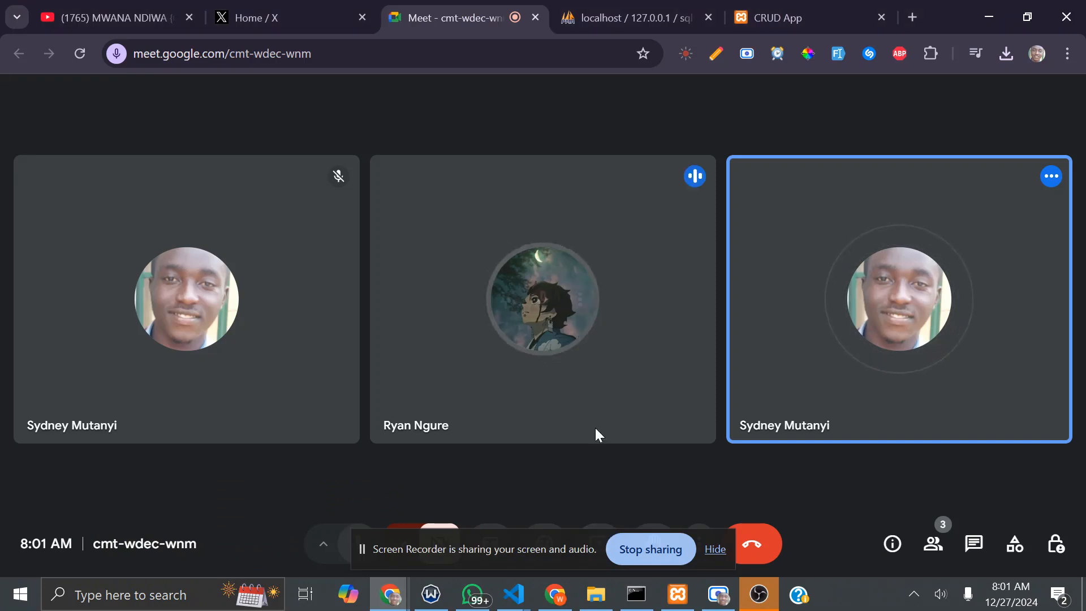
pyautogui.click(715, 550)
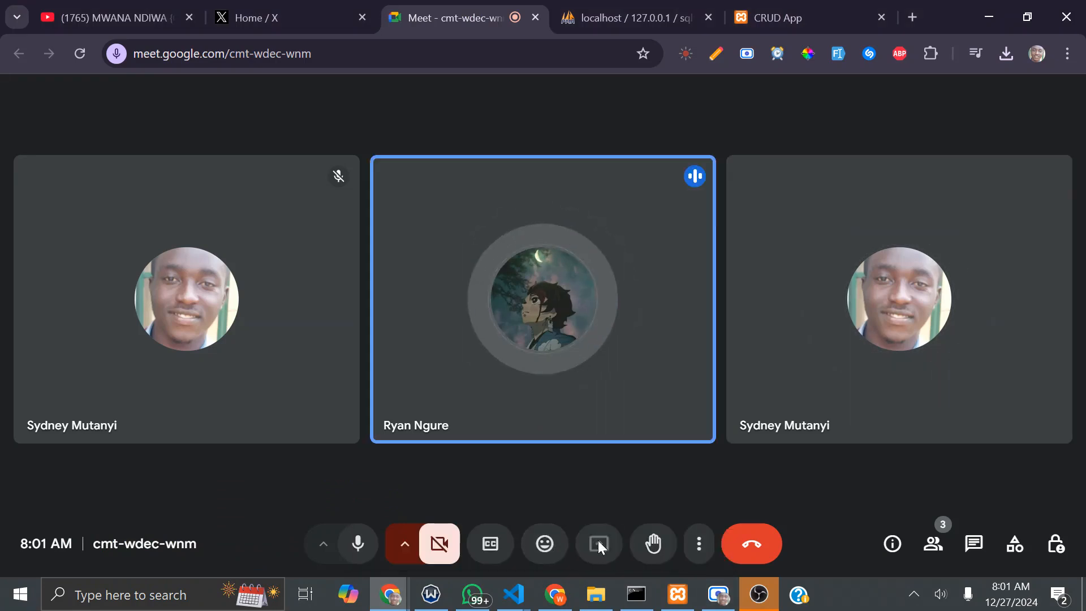
# Step: Present the entire screen to the meeting, then switch to the hosting notes in VS Code
pyautogui.click(598, 542)
pyautogui.click(684, 148)
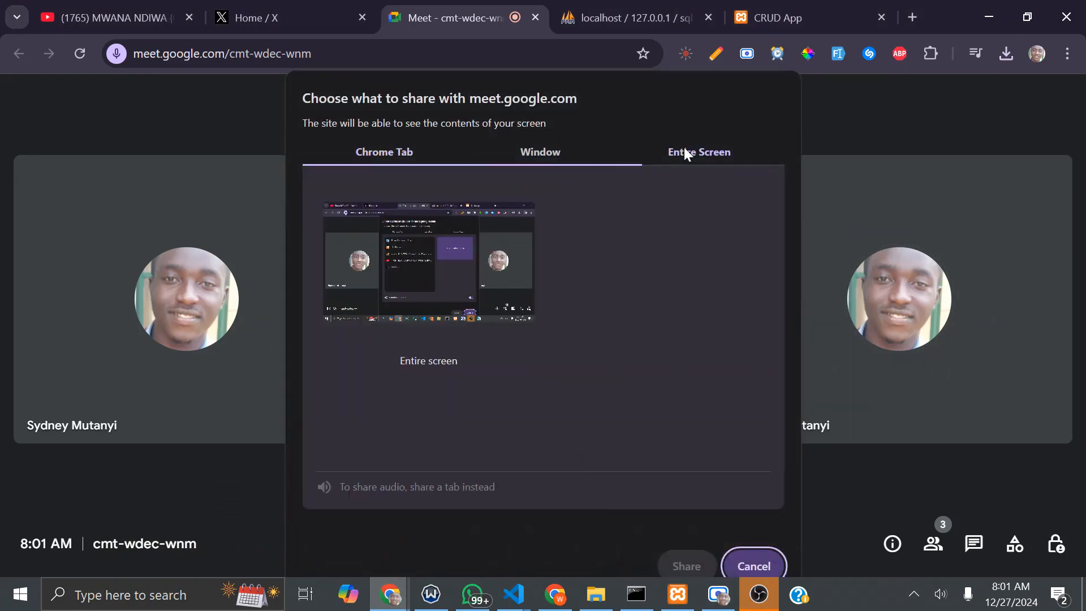
pyautogui.click(422, 236)
pyautogui.click(686, 564)
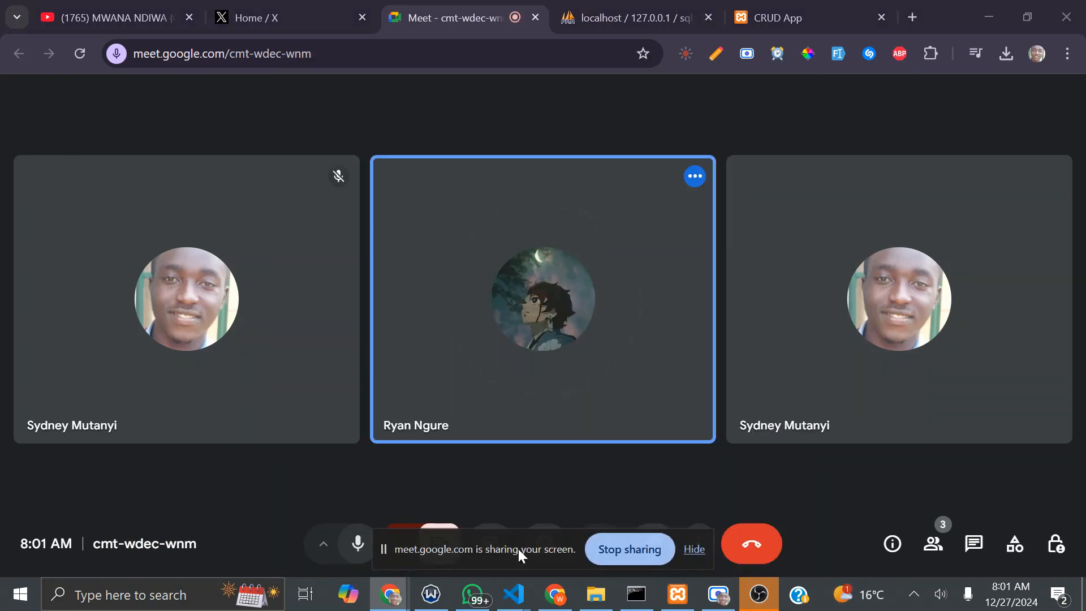
pyautogui.moveTo(506, 598)
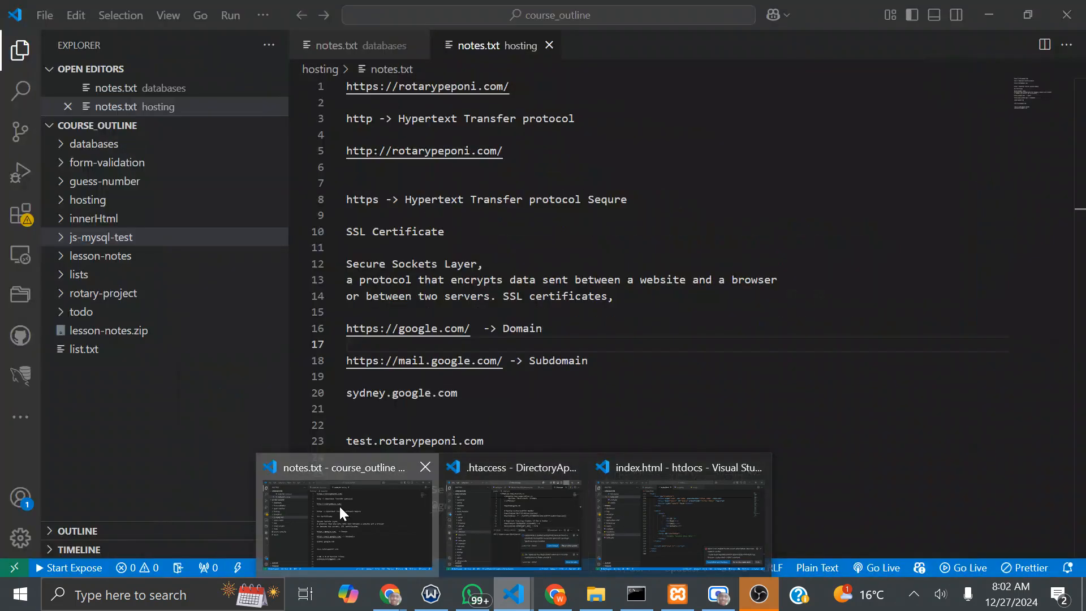
pyautogui.click(339, 506)
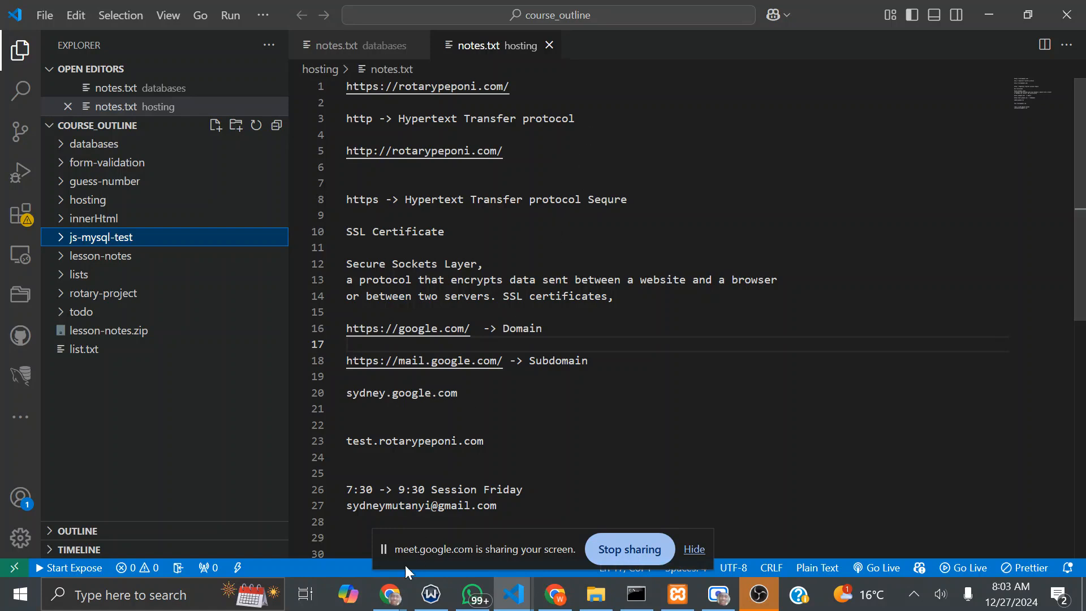
# Step: Leave the VS Code notes and bring up the open browser windows from the taskbar
pyautogui.click(373, 581)
# Step: Open the top10best.biz:2083 cPanel login in a new Chrome tab, then switch to WhatsApp
pyautogui.click(225, 514)
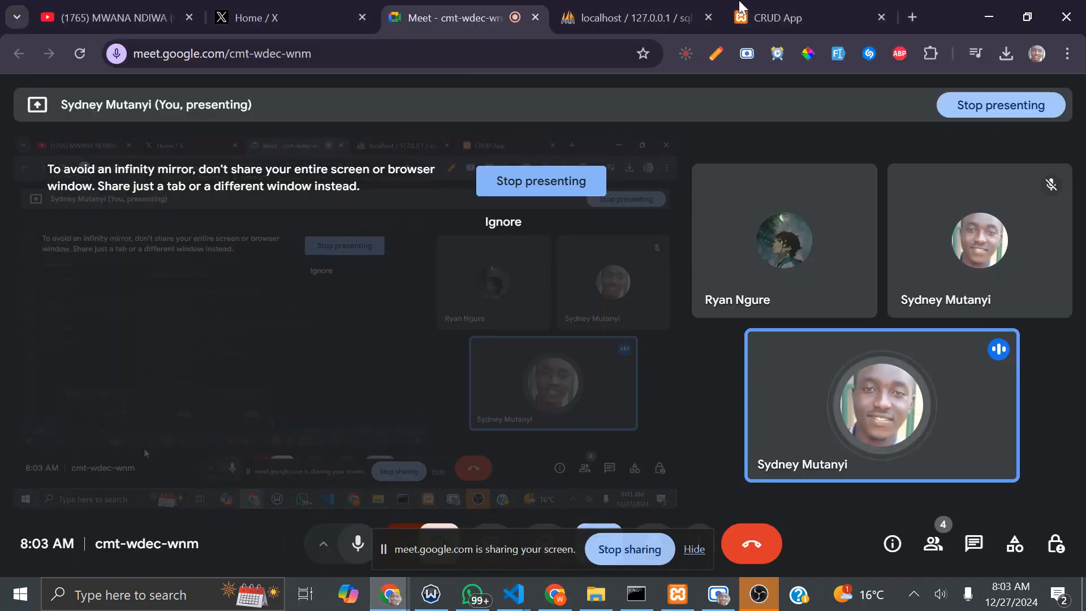
pyautogui.click(908, 18)
pyautogui.click(317, 49)
pyautogui.write('top10best.biz')
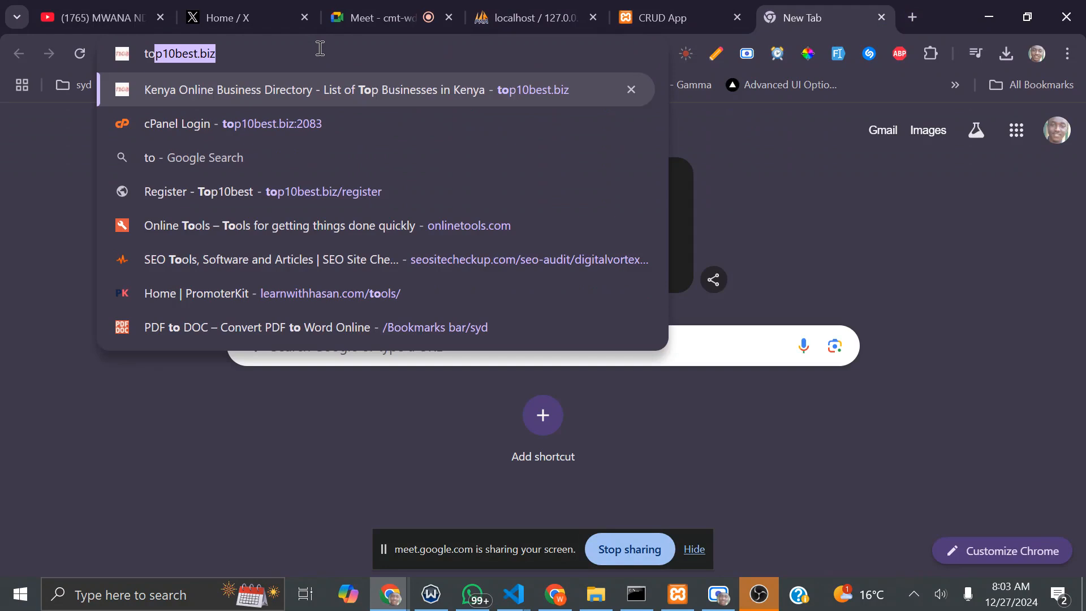
pyautogui.click(311, 123)
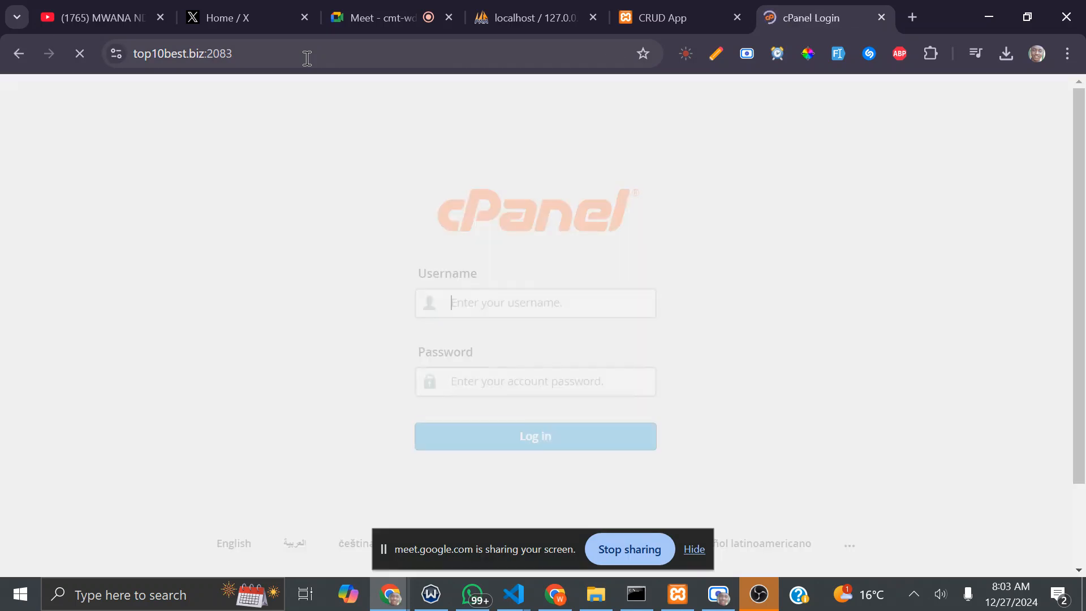
pyautogui.click(518, 306)
pyautogui.click(851, 266)
pyautogui.click(472, 594)
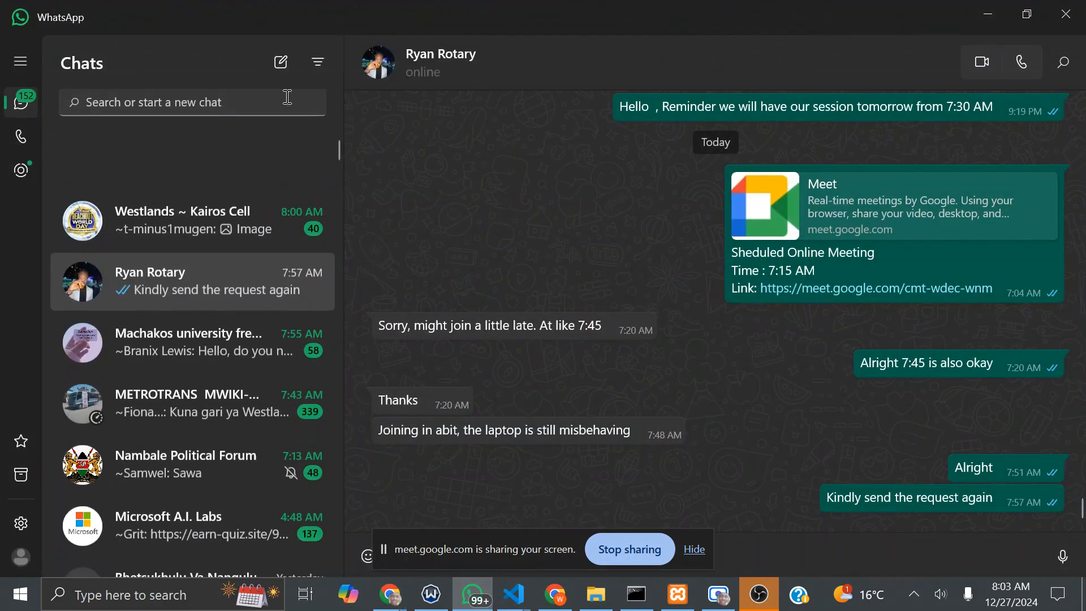
# Step: Find the contact in the WhatsApp chat list search and open their conversation
pyautogui.click(202, 109)
pyautogui.write('j')
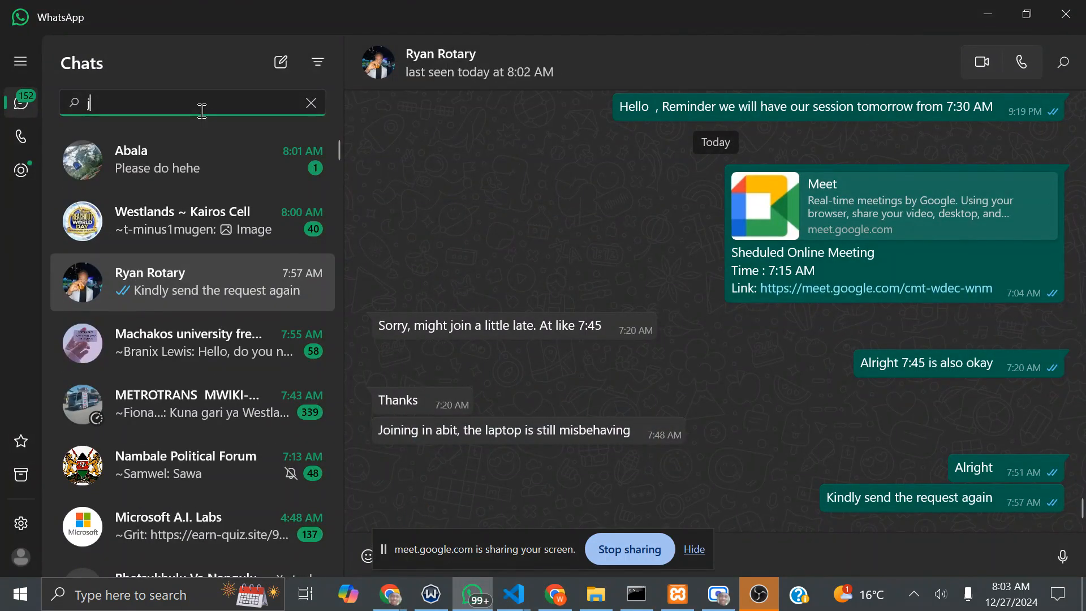
pyautogui.write('oel')
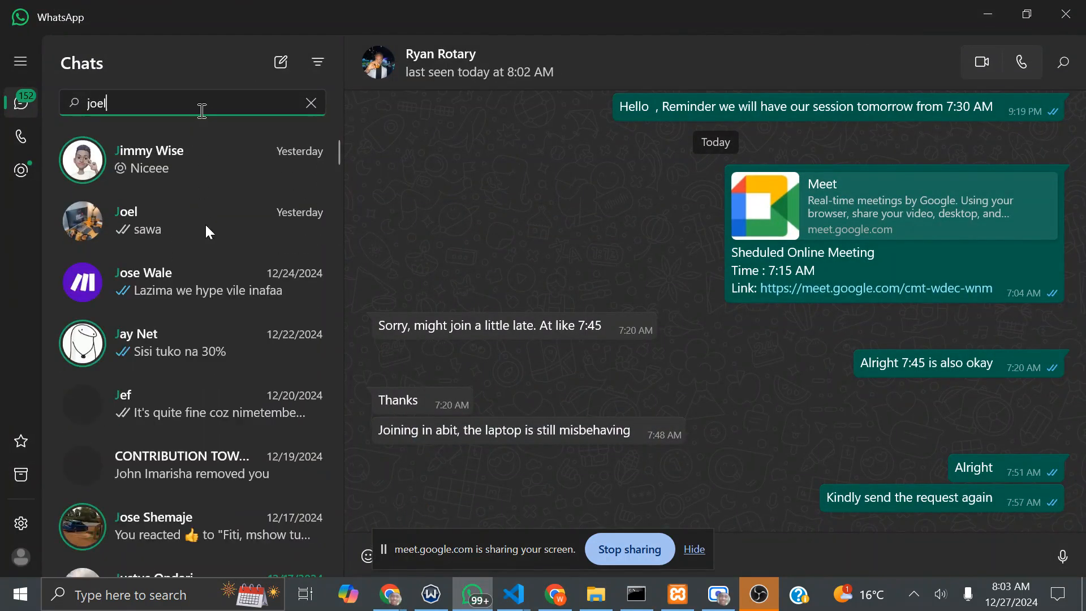
pyautogui.click(191, 141)
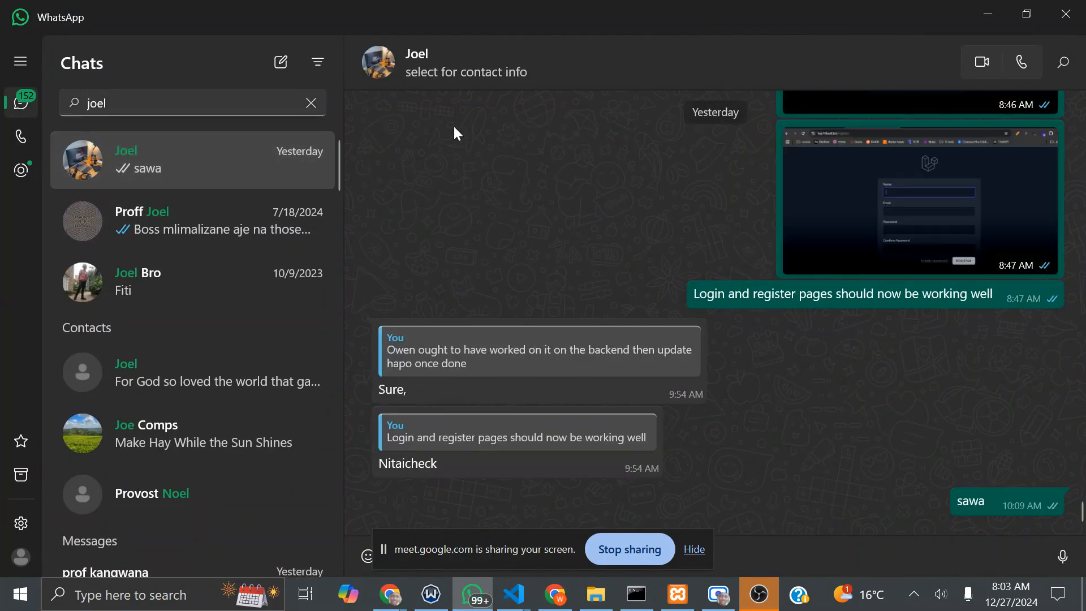
# Step: Search the conversation for 'toptes', then replace the search term with '10'
pyautogui.click(1055, 72)
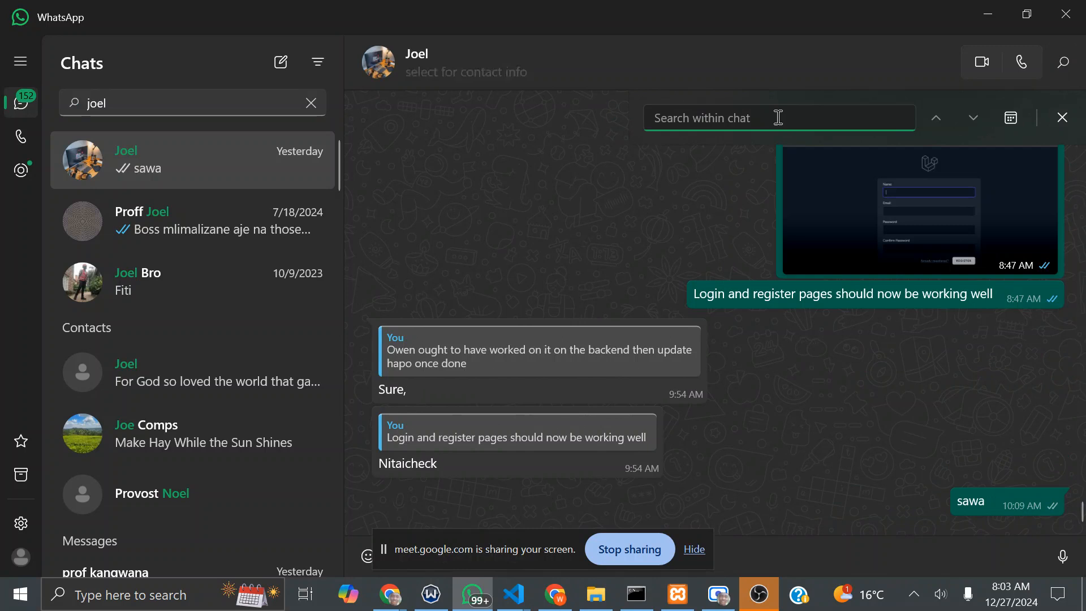
pyautogui.write('top')
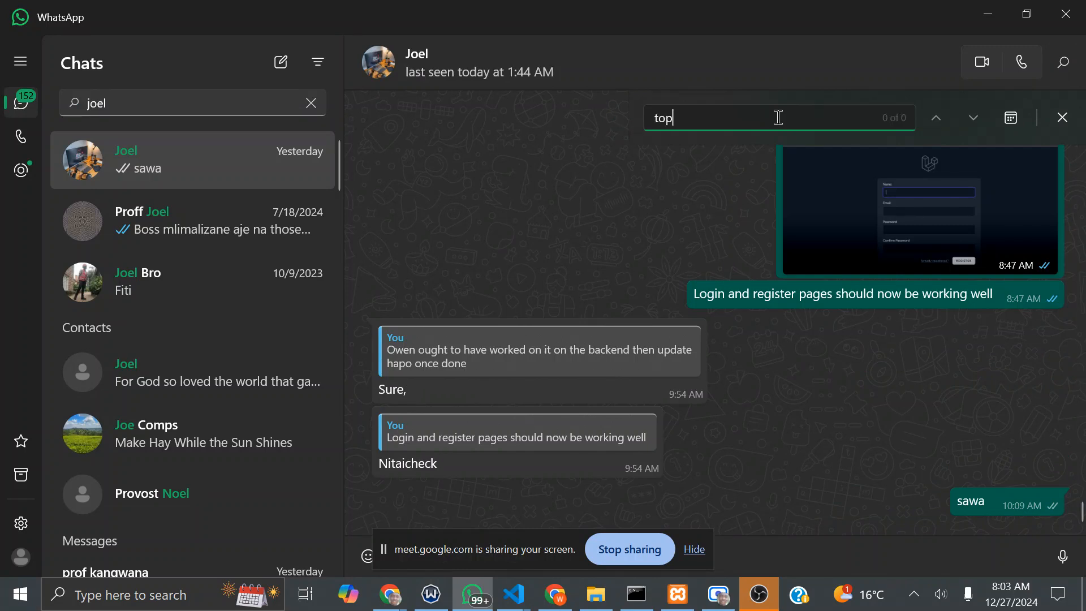
pyautogui.write('tes')
pyautogui.hotkey('ctrl', 'a')
pyautogui.write('10')
# Step: Clear the in-chat search, scroll back through older messages, and minimise WhatsApp
pyautogui.press('BackSpace')
pyautogui.press('BackSpace')
pyautogui.scroll(8, 836, 324)
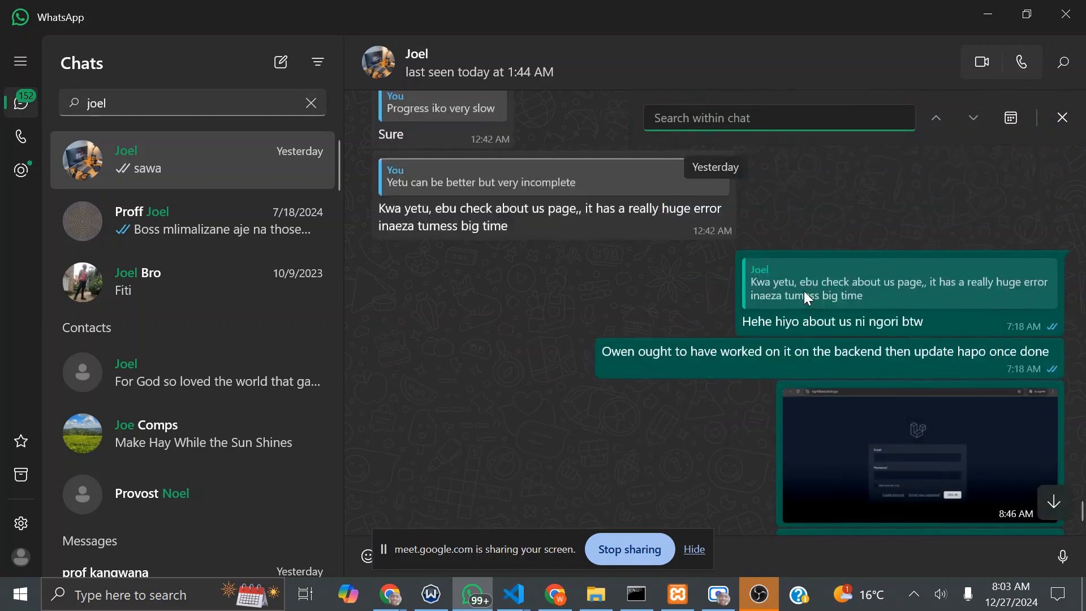
pyautogui.scroll(12, 721, 230)
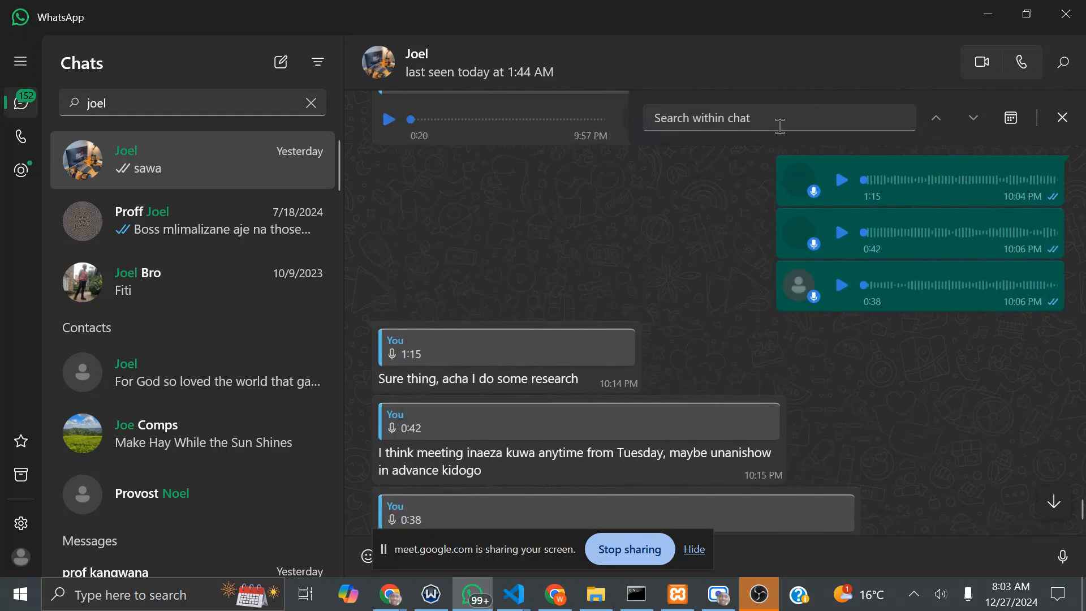
pyautogui.scroll(5, 770, 279)
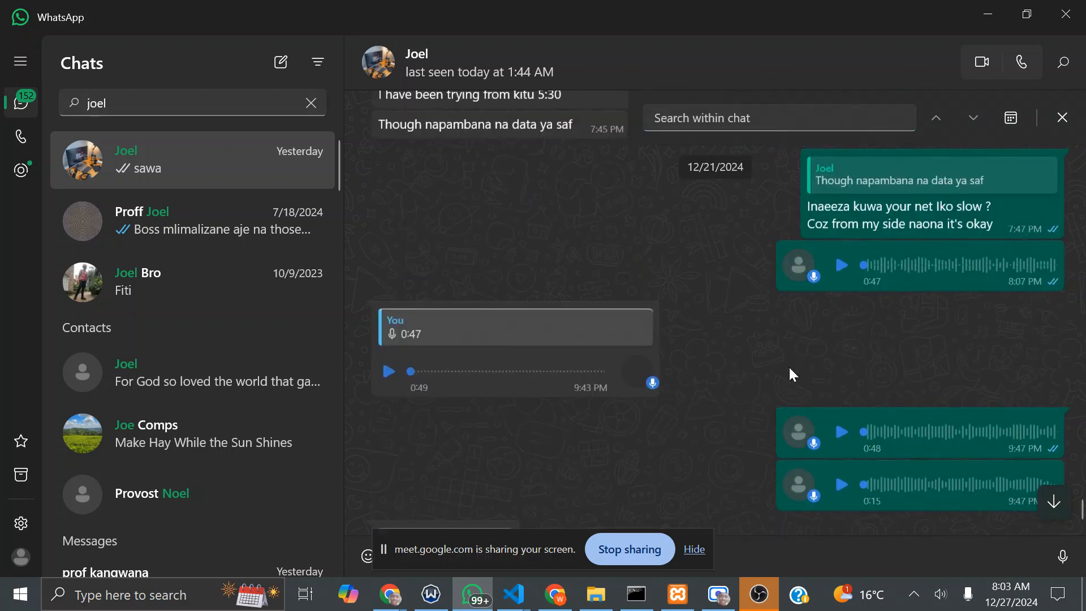
pyautogui.scroll(5, 789, 366)
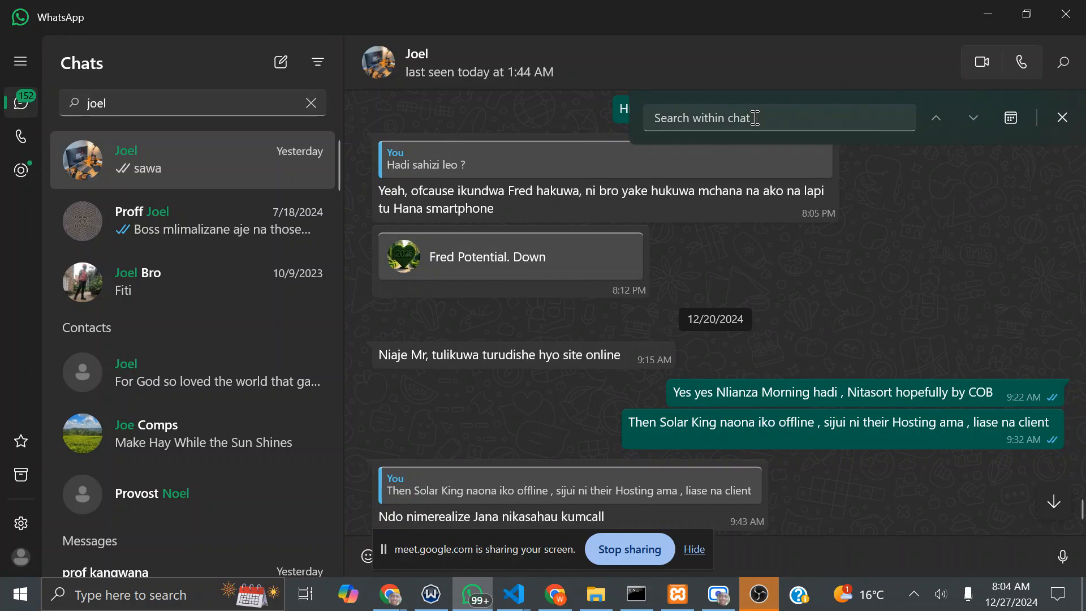
pyautogui.click(989, 32)
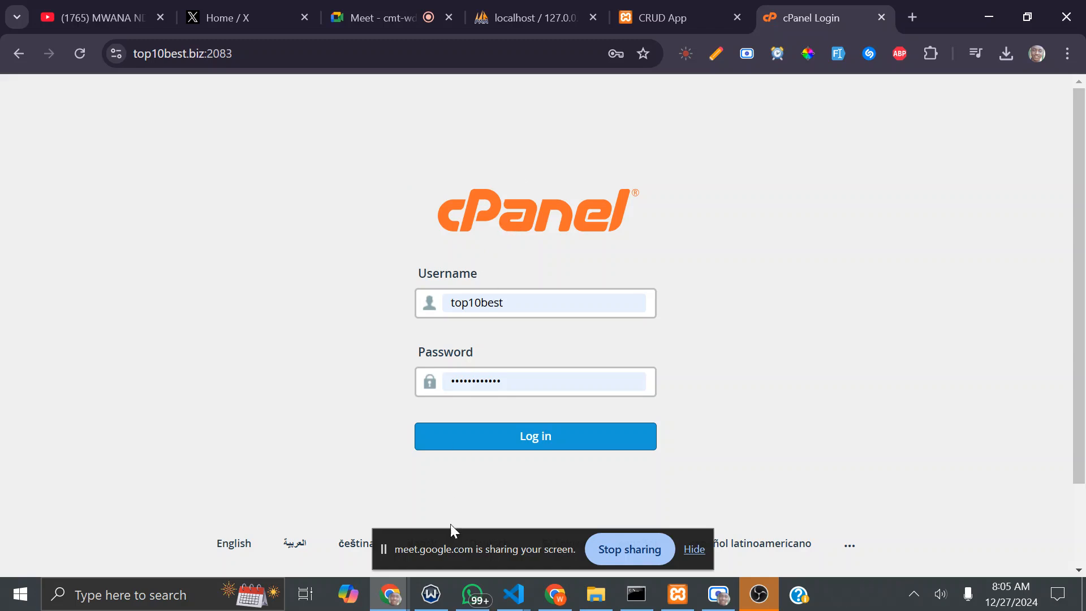
# Step: Open the message-to-self chat and select the saved cPanel username, then the password
pyautogui.click(473, 593)
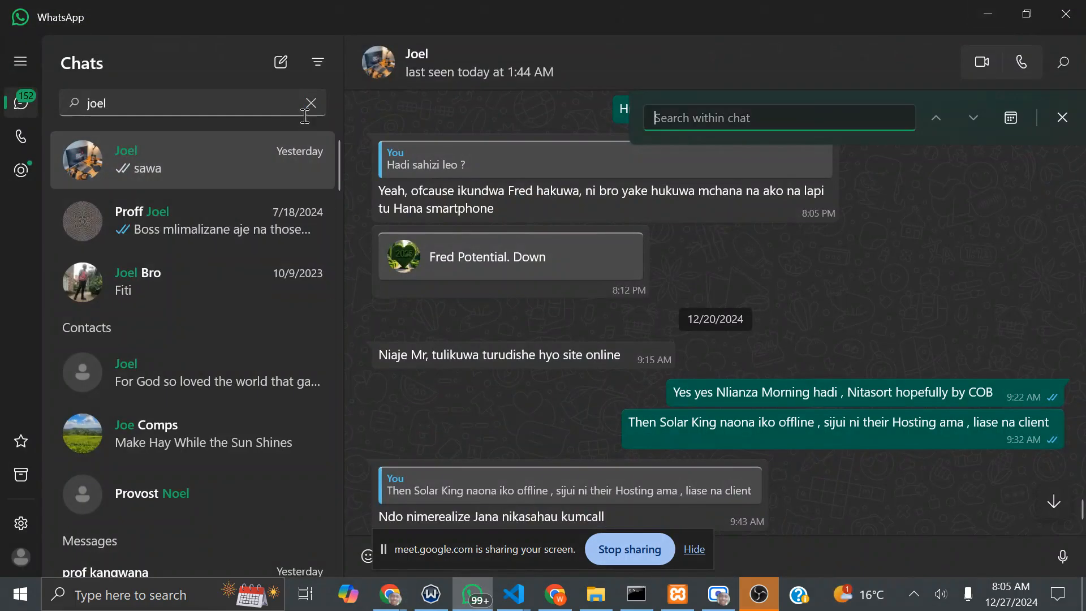
pyautogui.click(312, 102)
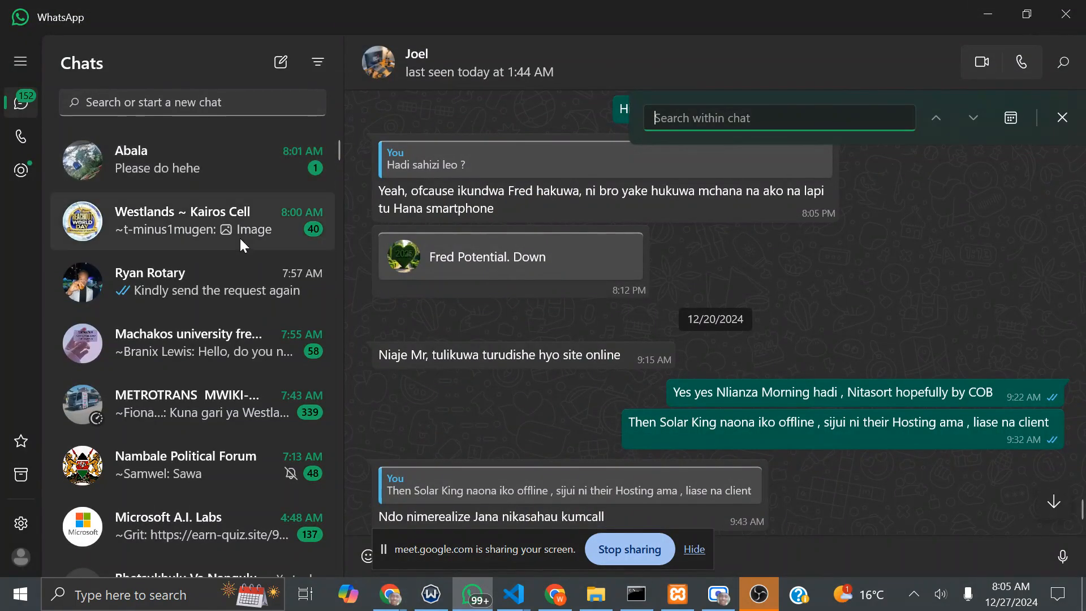
pyautogui.click(218, 166)
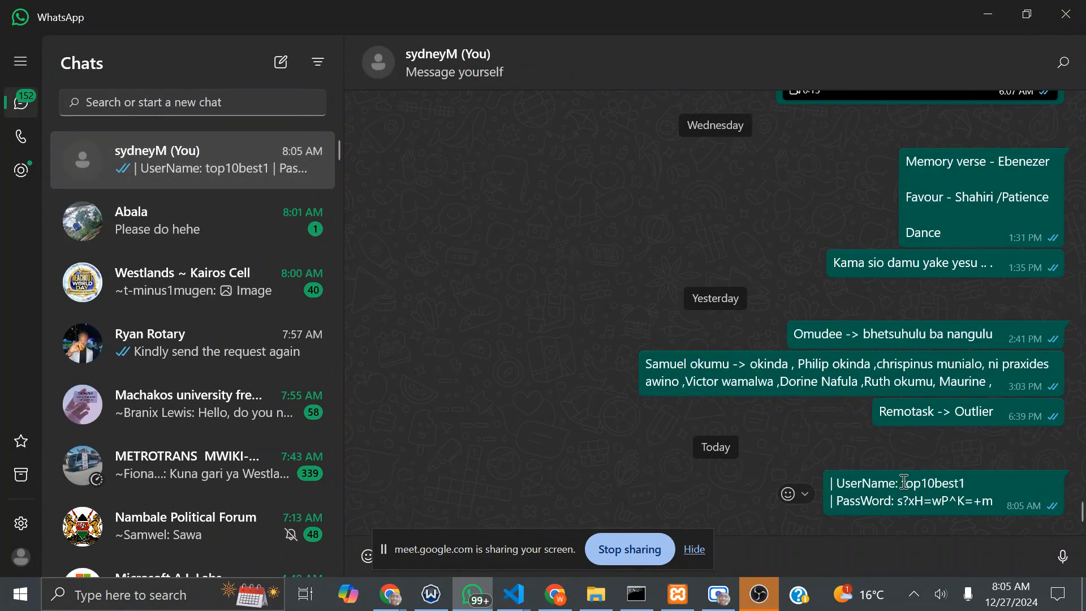
pyautogui.moveTo(905, 481); pyautogui.dragTo(966, 482)
pyautogui.press('super+c')
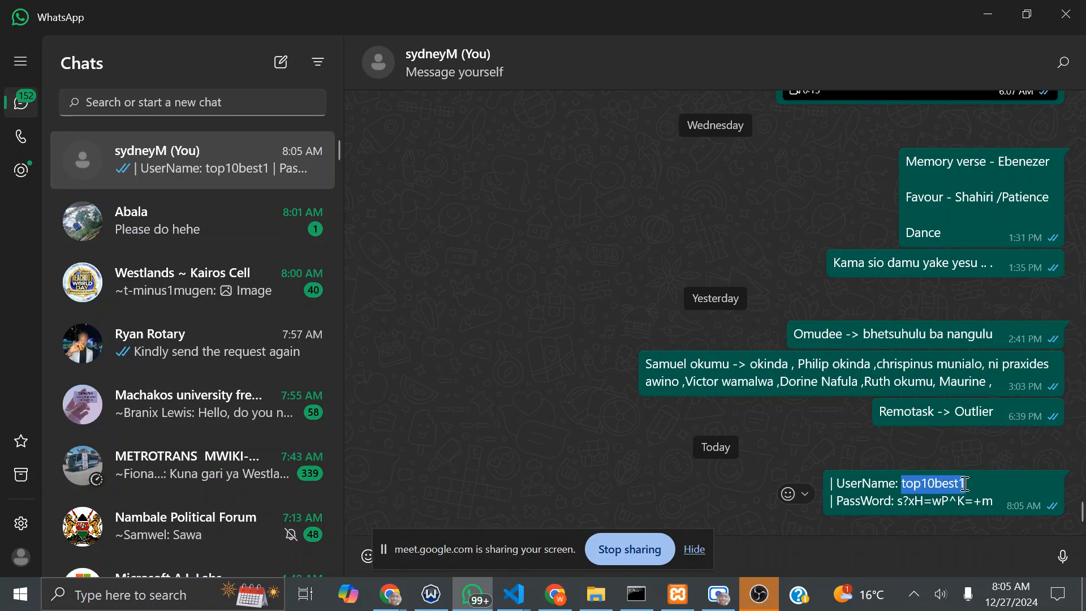
pyautogui.click(899, 500)
pyautogui.moveTo(898, 500); pyautogui.dragTo(990, 501)
# Step: Return to the cPanel login page in Chrome and focus the username field
pyautogui.click(390, 593)
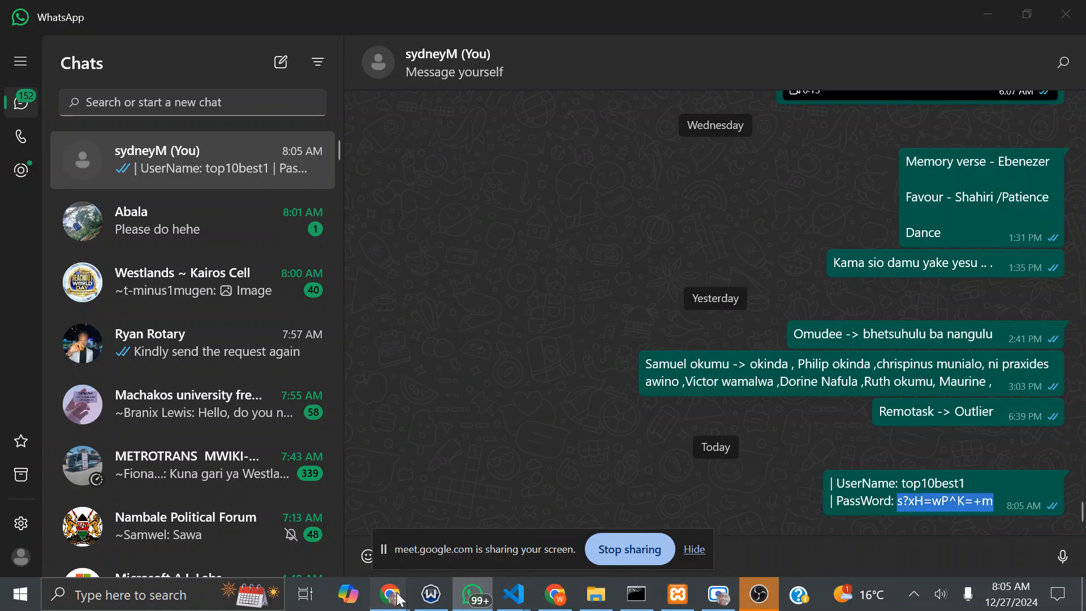
pyautogui.click(230, 516)
pyautogui.click(535, 303)
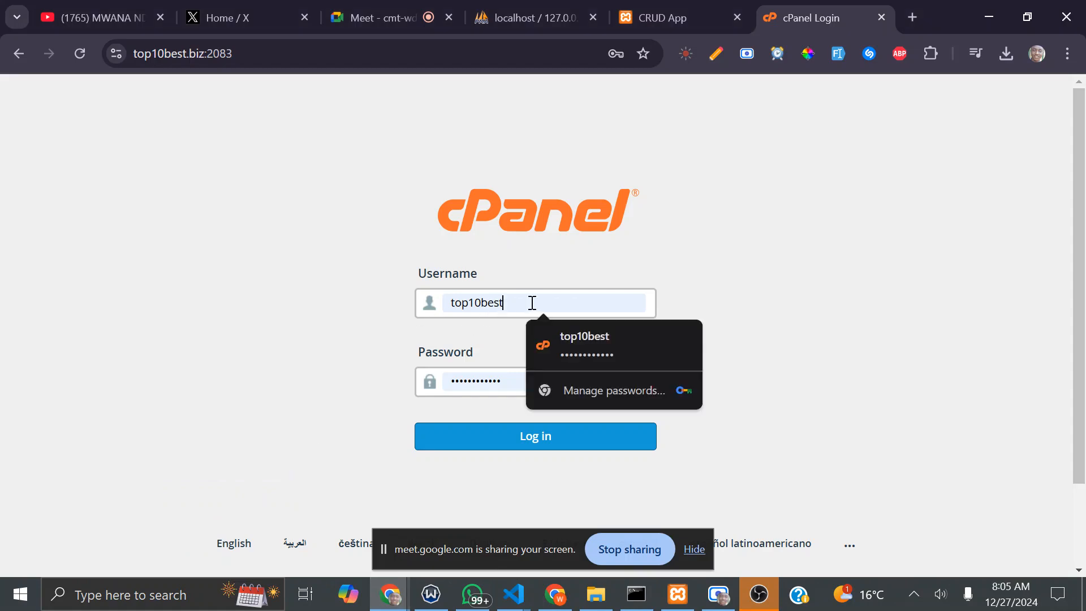
# Step: Replace the login fields with the saved username and password from clipboard history, then log in
pyautogui.moveTo(536, 303); pyautogui.dragTo(412, 308)
pyautogui.press('super+v')
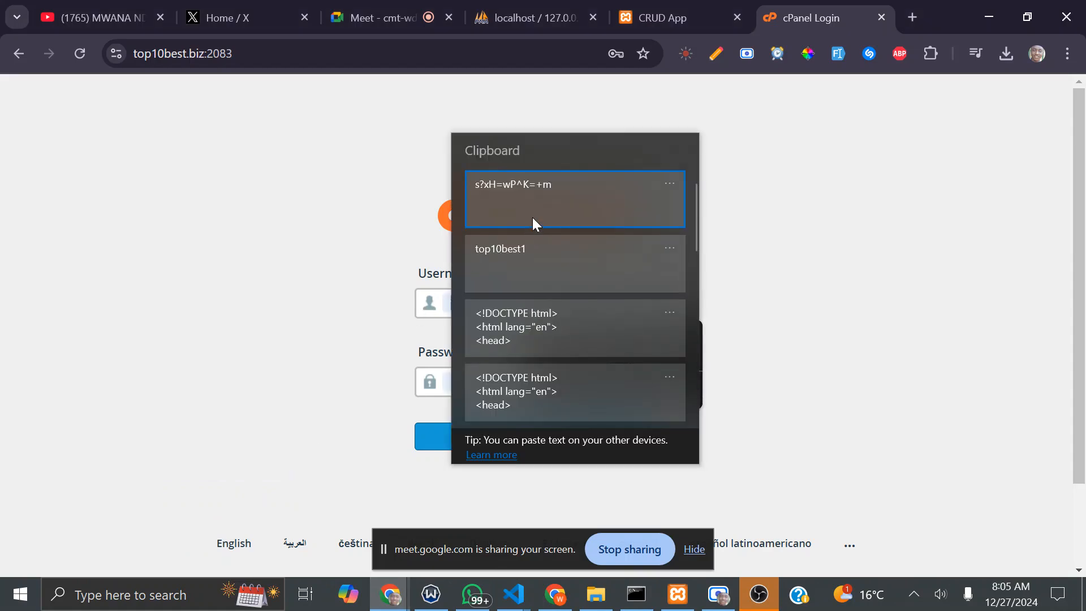
pyautogui.click(528, 252)
pyautogui.click(512, 381)
pyautogui.moveTo(512, 381); pyautogui.dragTo(436, 388)
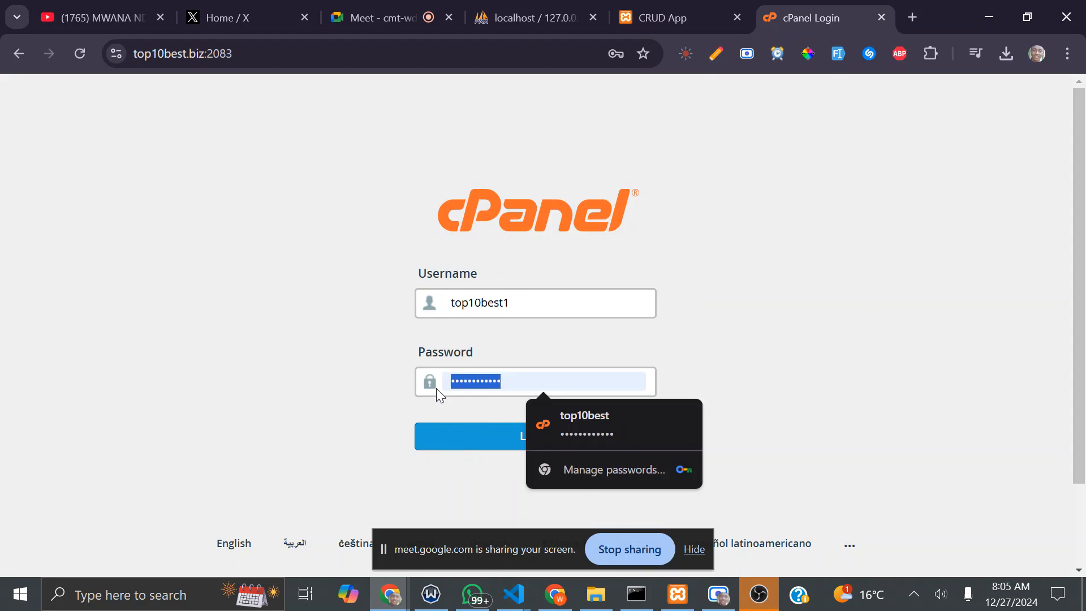
pyautogui.press('super+v')
pyautogui.click(542, 101)
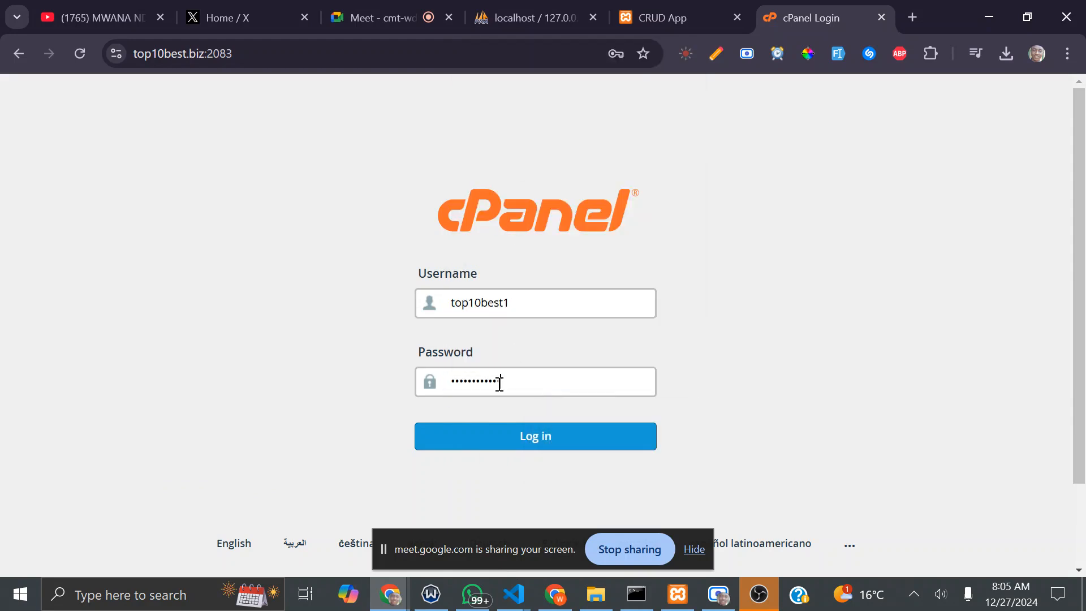
pyautogui.click(516, 448)
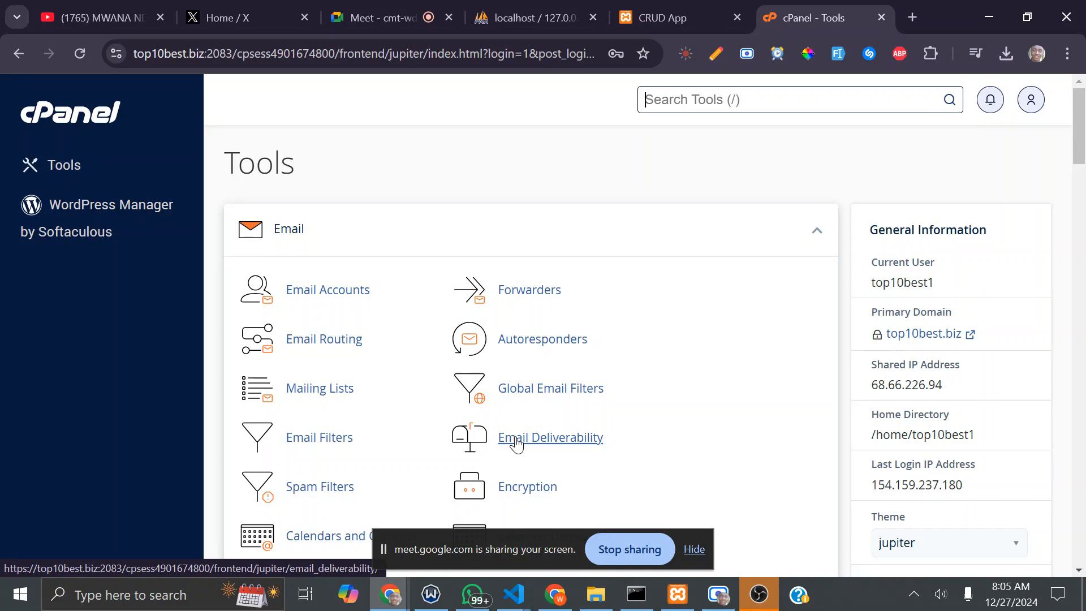
pyautogui.press('super+v')
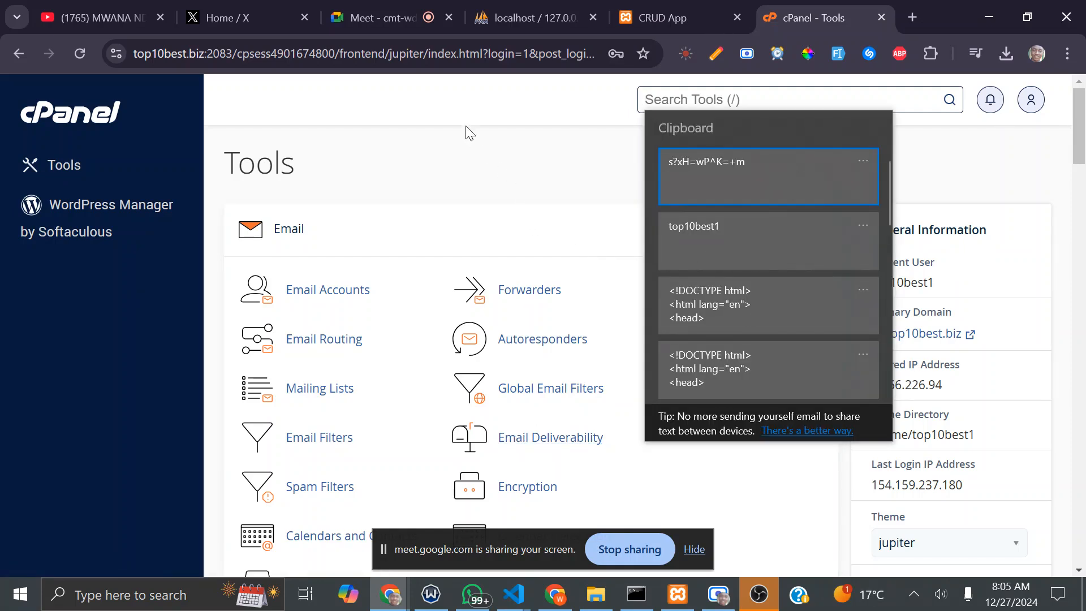
pyautogui.press('Escape')
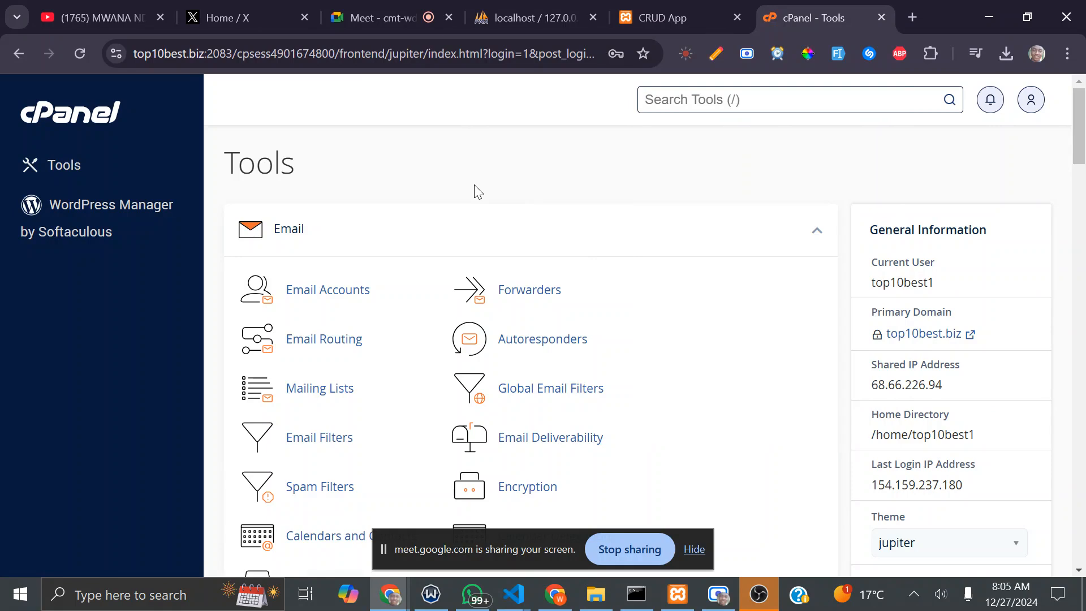
pyautogui.click(694, 550)
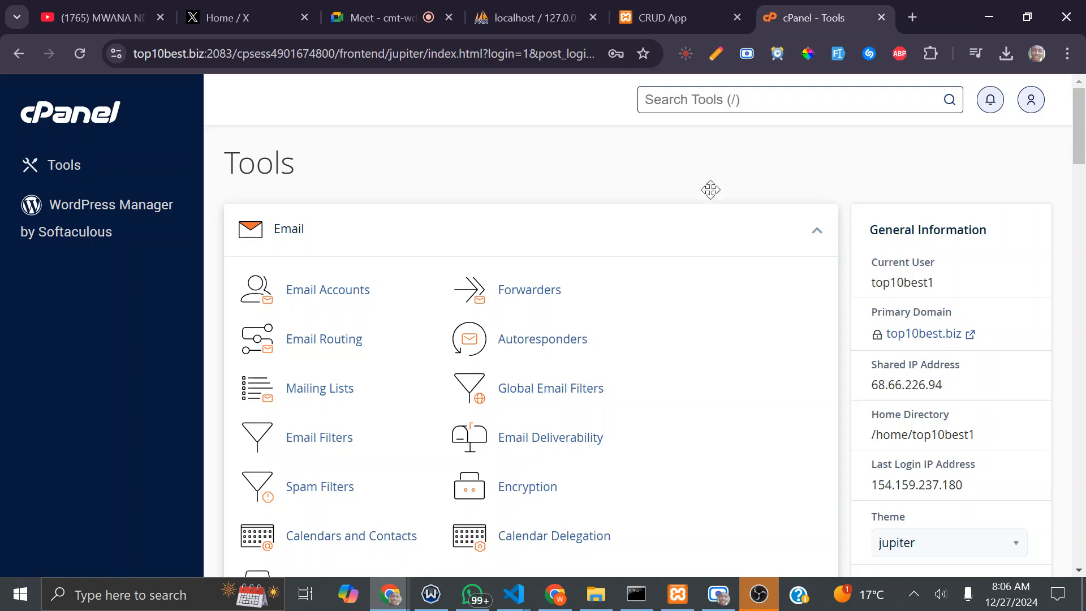
pyautogui.click(817, 231)
pyautogui.click(817, 232)
pyautogui.scroll(-6, 645, 272)
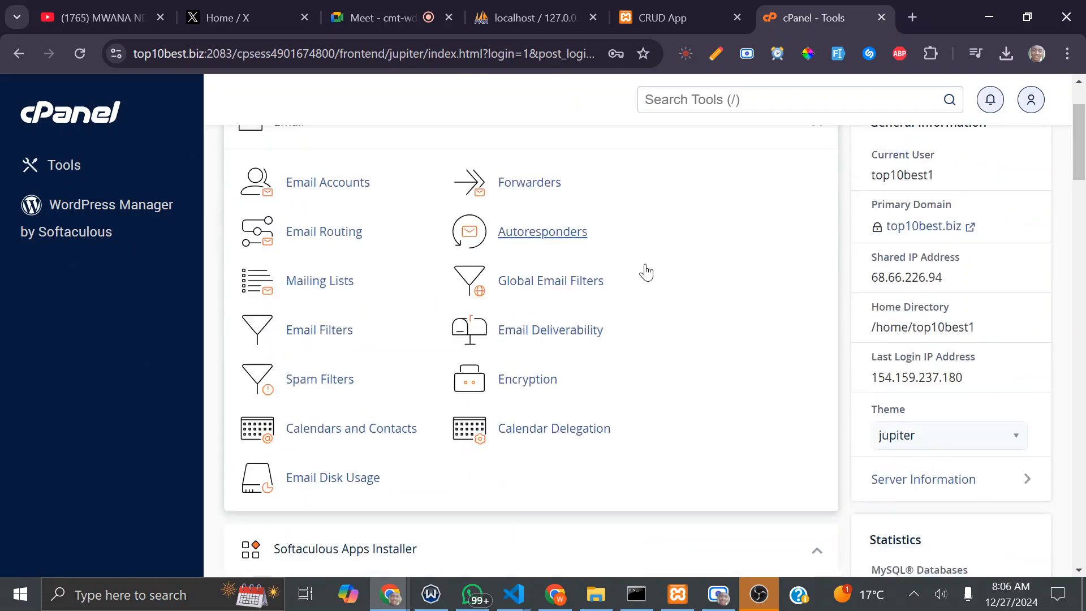
pyautogui.scroll(3, 634, 278)
pyautogui.scroll(4, 633, 279)
# Step: Search tools for 'dom', open Domains, and paste main domain top10best.biz into Chrome Notes
pyautogui.click(761, 102)
pyautogui.write('dom')
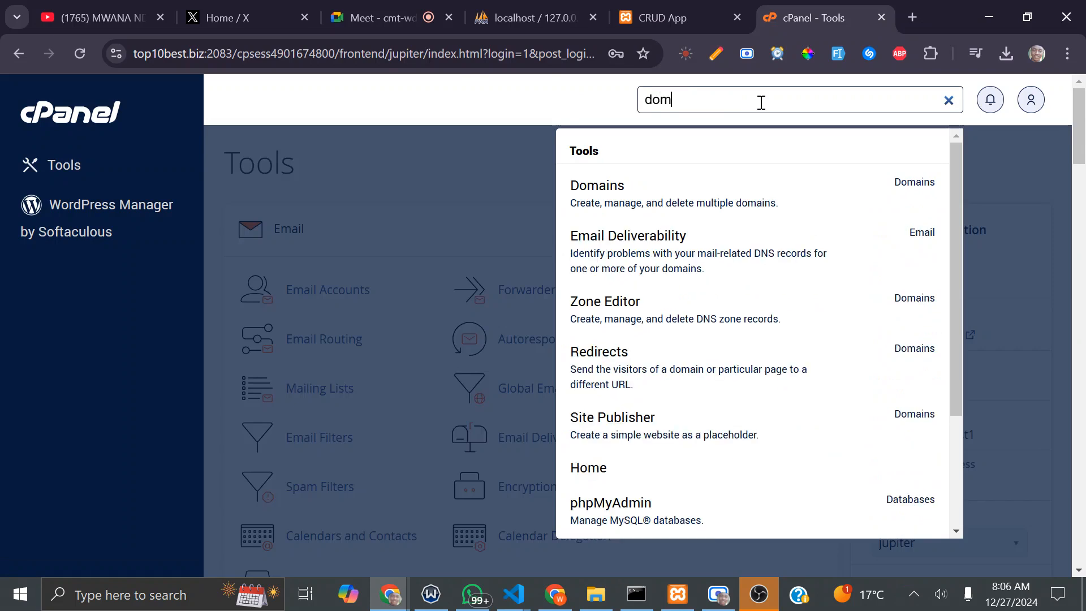
pyautogui.click(703, 209)
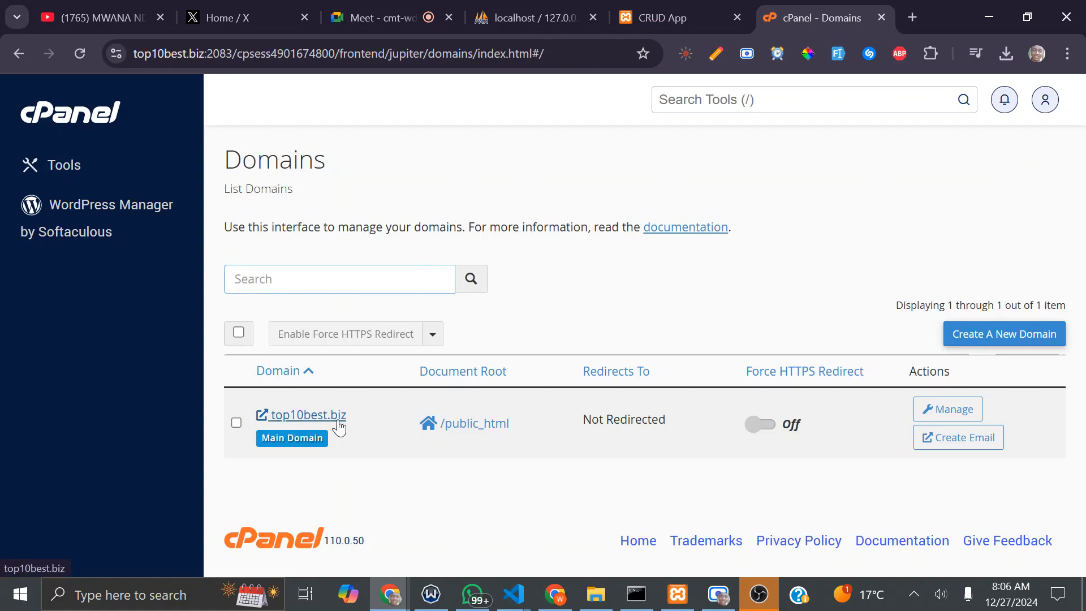
pyautogui.moveTo(361, 417); pyautogui.dragTo(269, 413)
pyautogui.hotkey('ctrl', 'c')
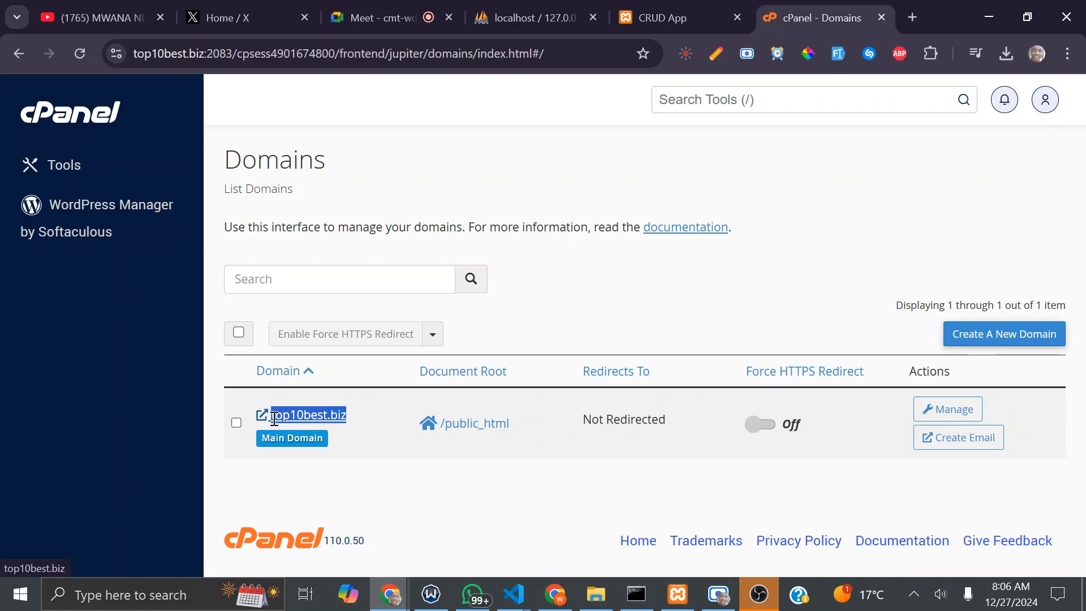
pyautogui.click(715, 54)
pyautogui.hotkey('ctrl', 'v')
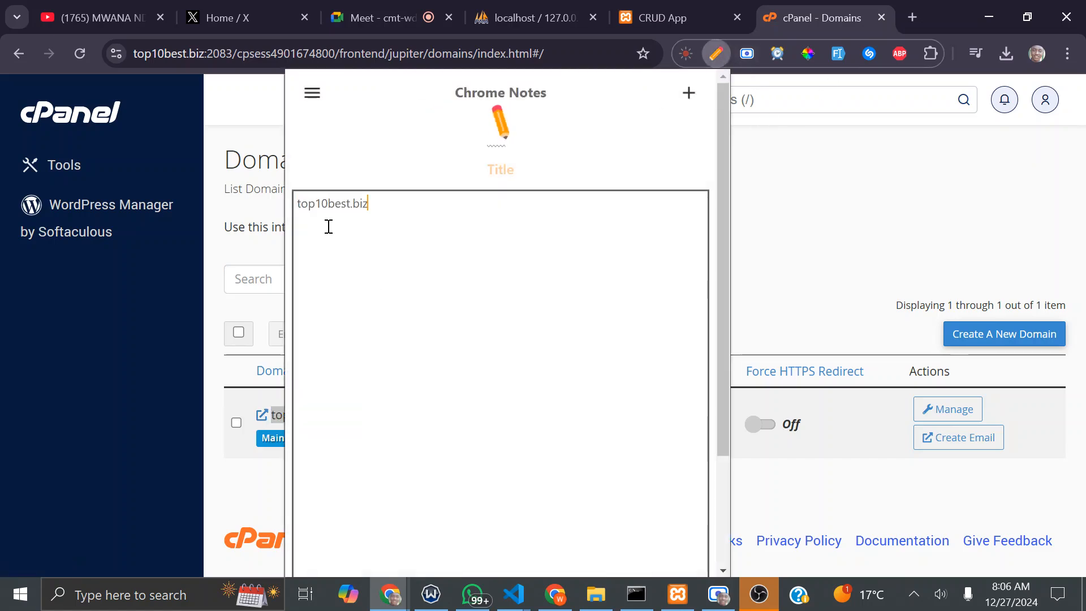
# Step: Prefix the noted domain with 'test.' to record test.top10best.biz, then close the notes
pyautogui.moveTo(349, 210); pyautogui.dragTo(265, 207)
pyautogui.click(352, 211)
pyautogui.moveTo(371, 209); pyautogui.dragTo(352, 205)
pyautogui.click(295, 203)
pyautogui.press('Return')
pyautogui.press('Return')
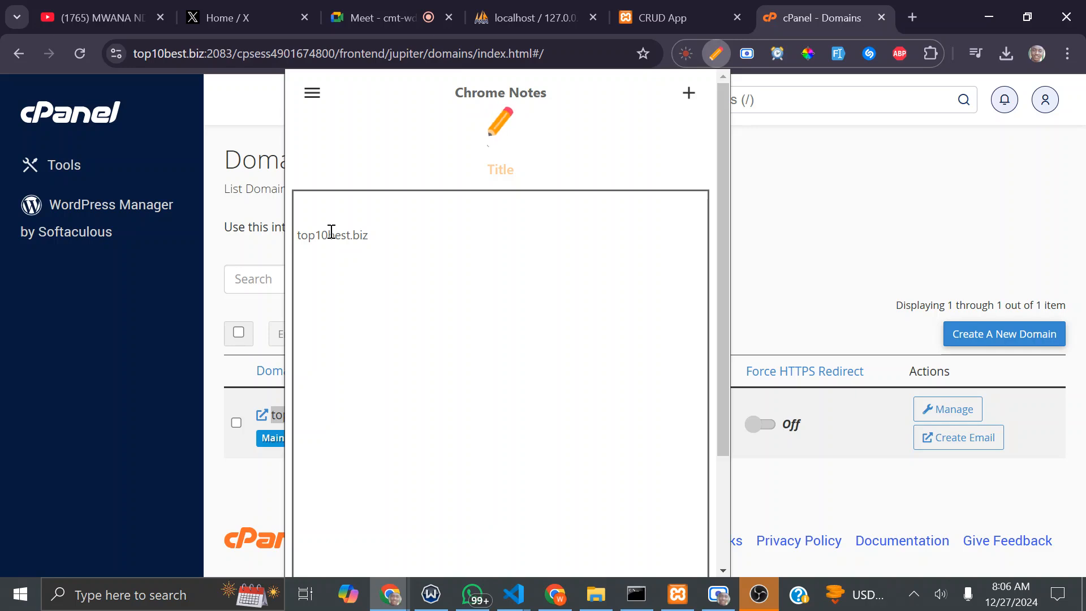
pyautogui.write('test.')
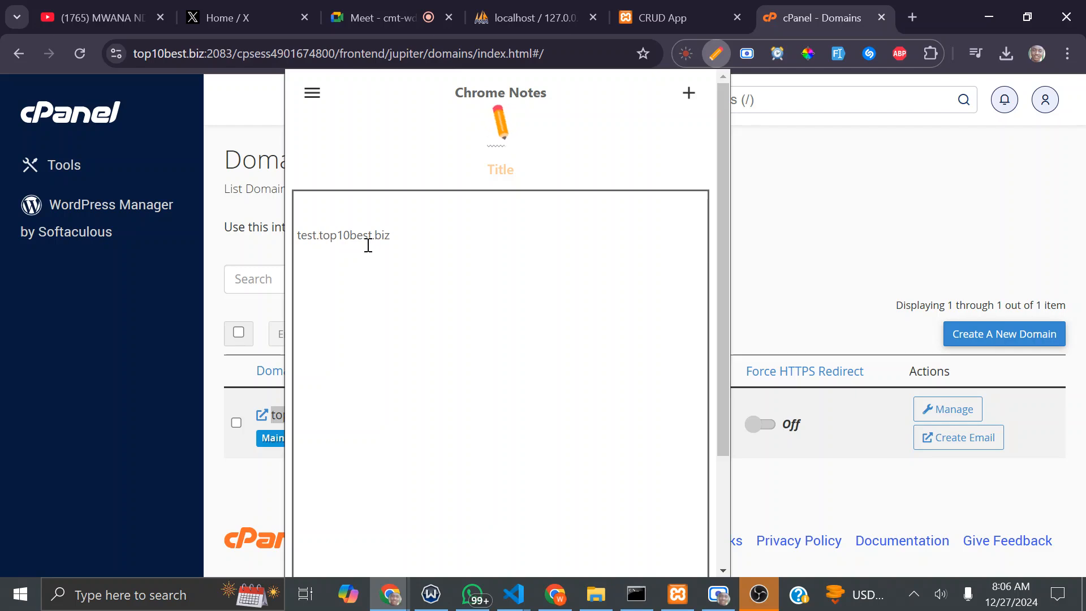
pyautogui.moveTo(392, 235); pyautogui.dragTo(254, 233)
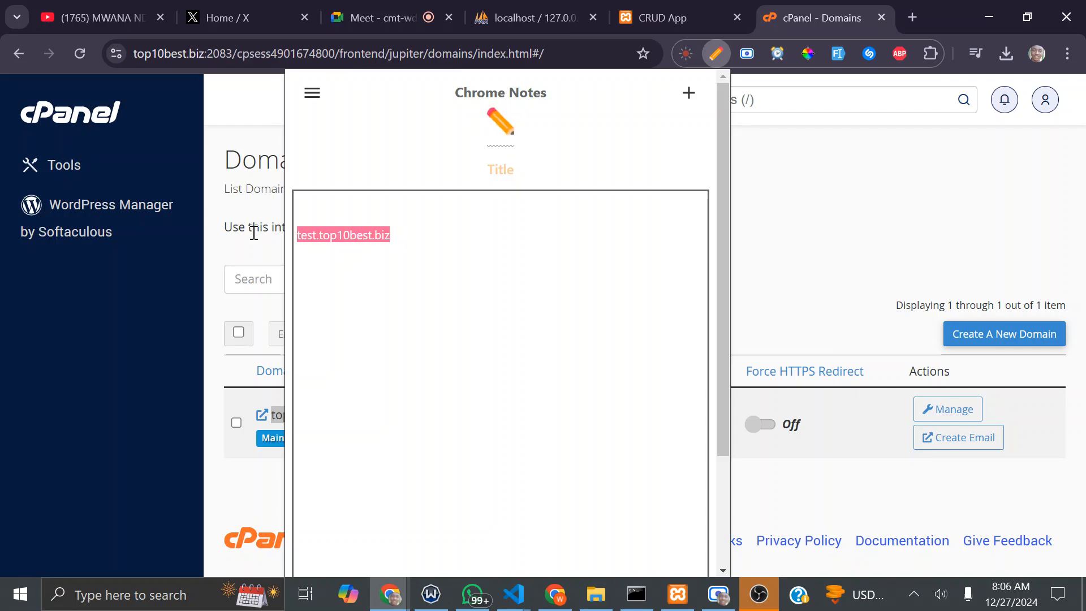
pyautogui.click(404, 238)
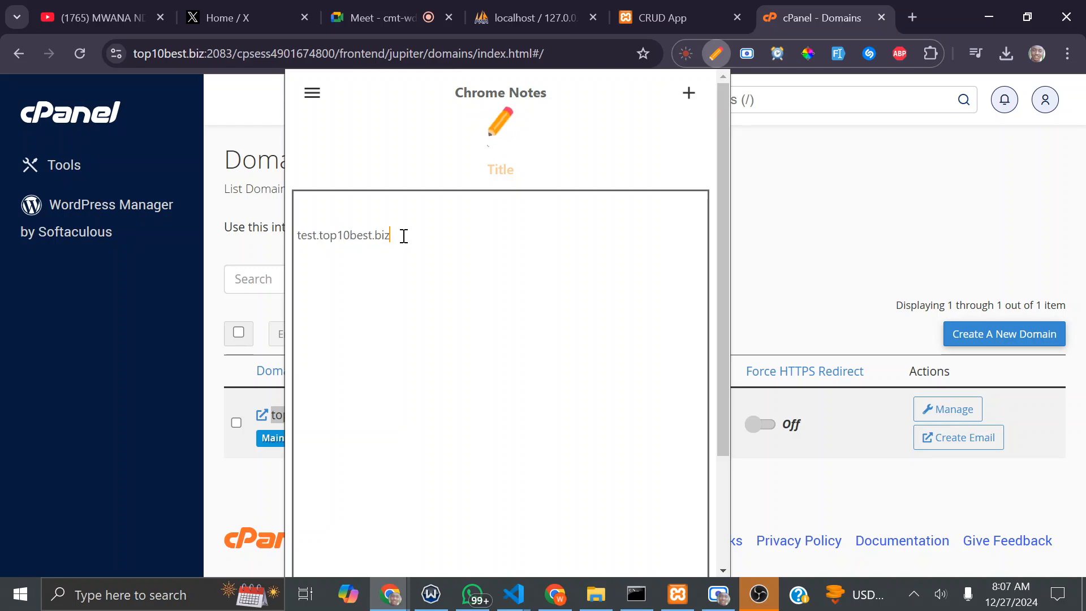
pyautogui.moveTo(396, 235); pyautogui.dragTo(320, 234)
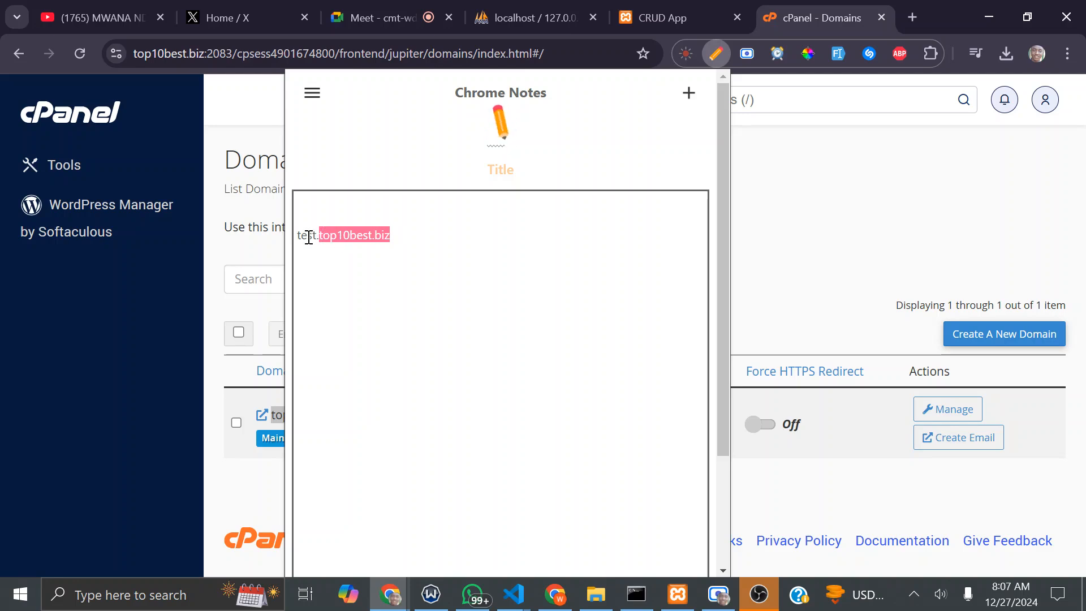
pyautogui.click(845, 233)
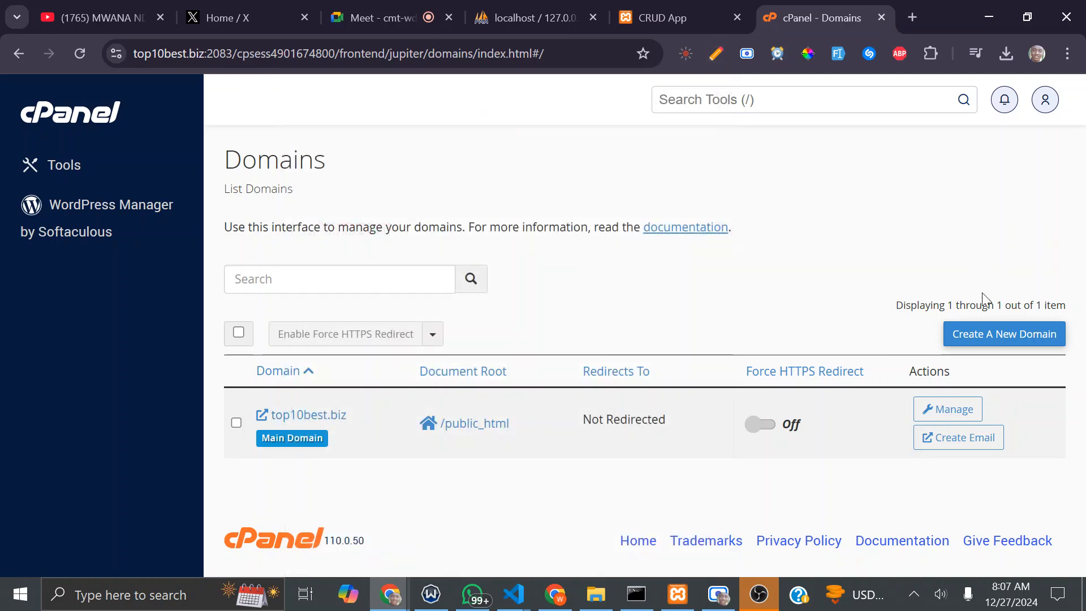
# Step: Start a new domain, type test.top10best.biz, then retype the field as test.sydnsunya.com
pyautogui.click(995, 337)
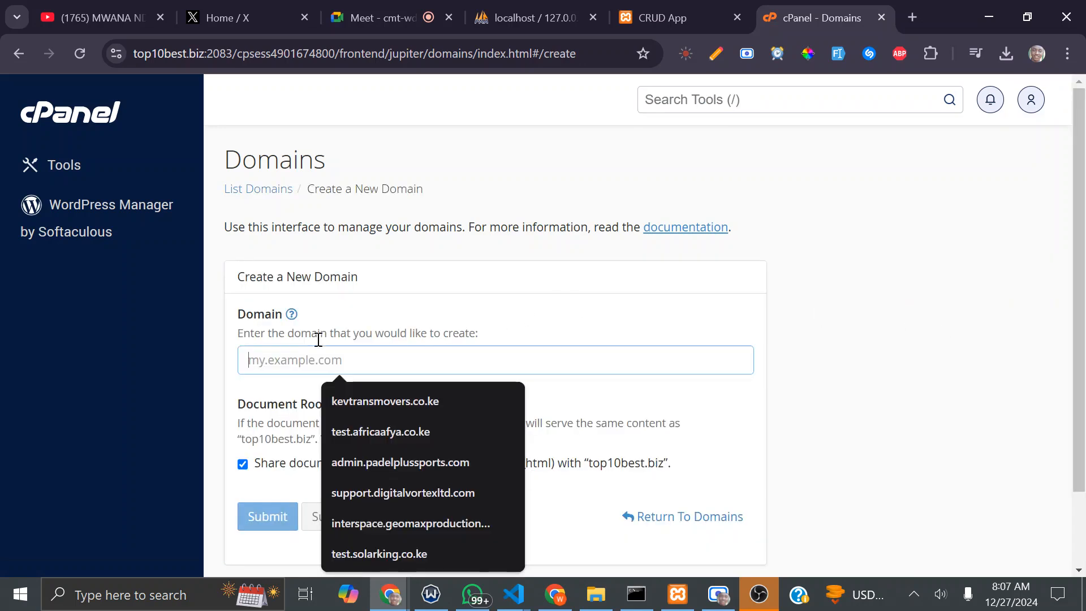
pyautogui.click(884, 350)
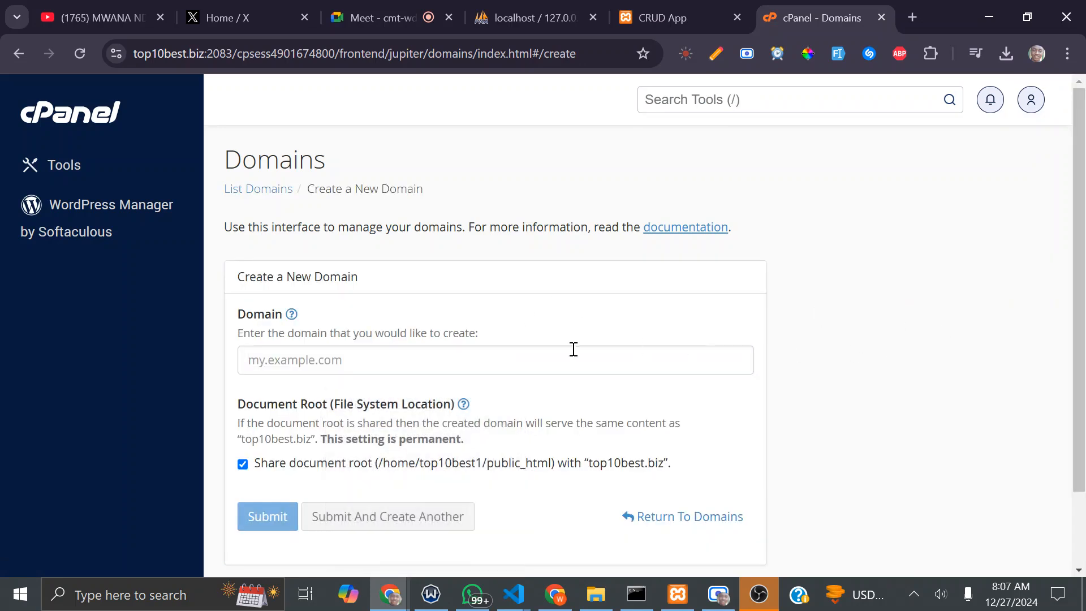
pyautogui.click(316, 360)
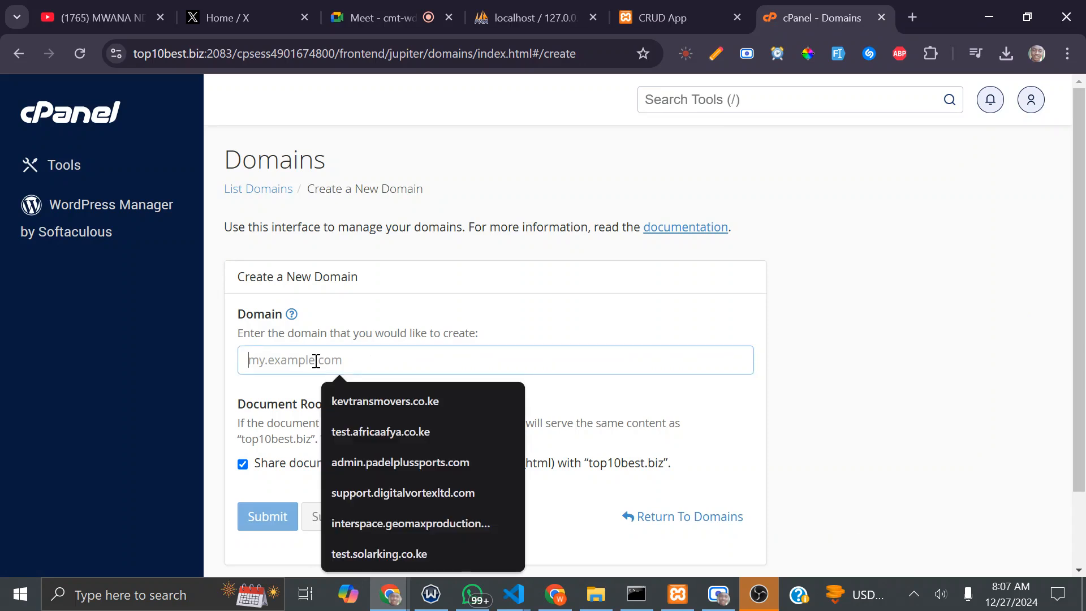
pyautogui.write('test.')
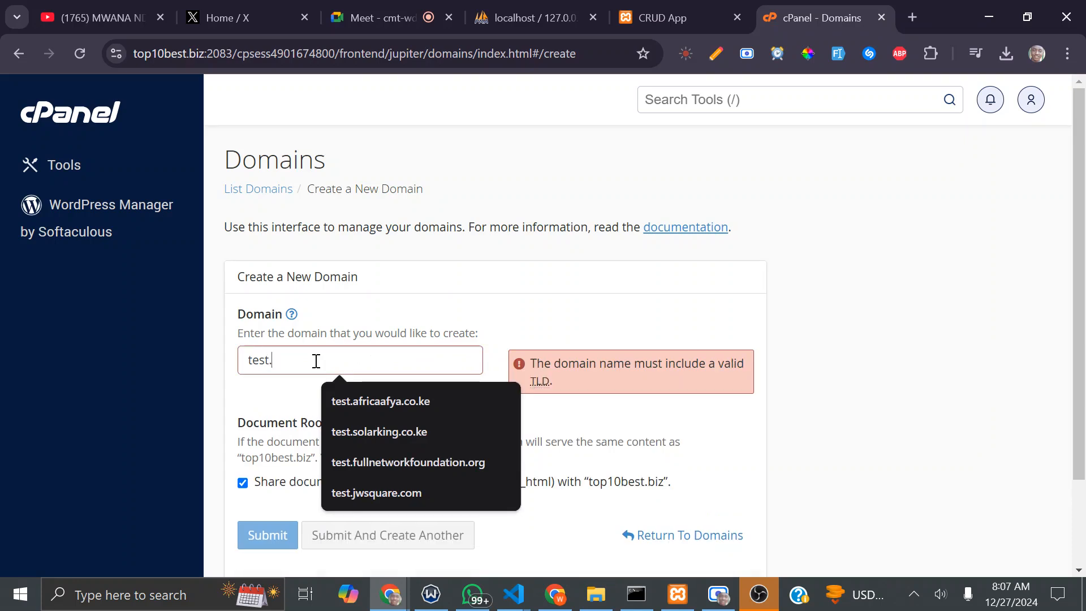
pyautogui.press('BackSpace')
pyautogui.press('BackSpace')
pyautogui.press('BackSpace')
pyautogui.write('st')
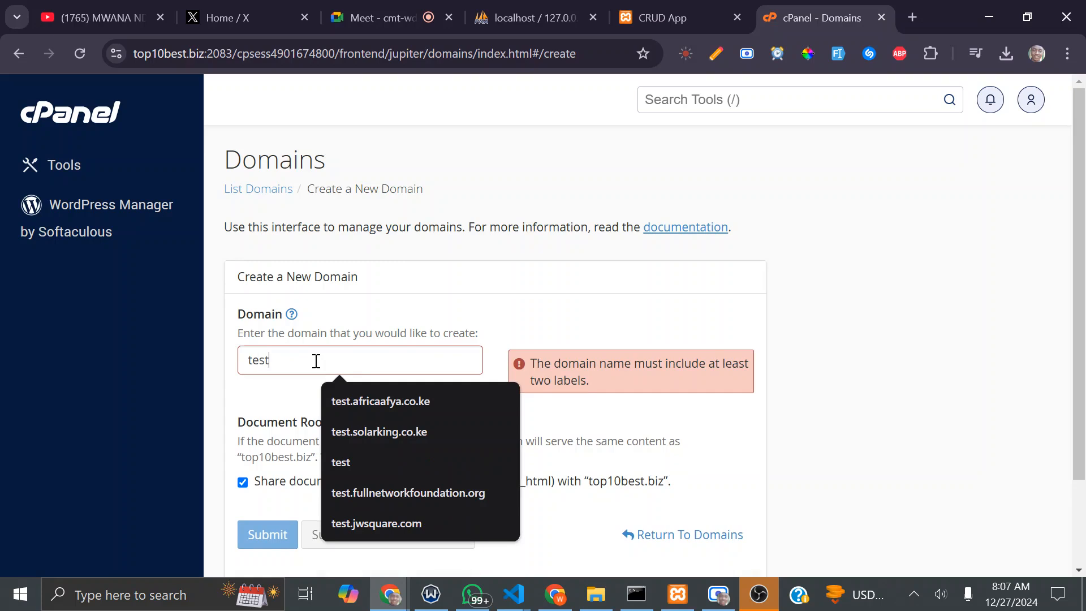
pyautogui.write('.top')
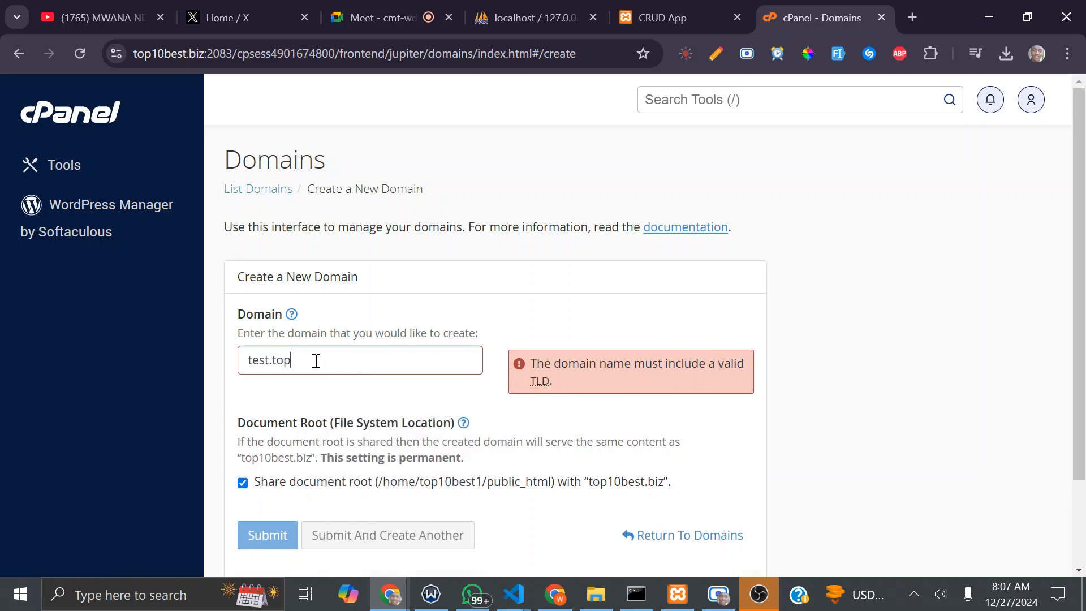
pyautogui.write('10')
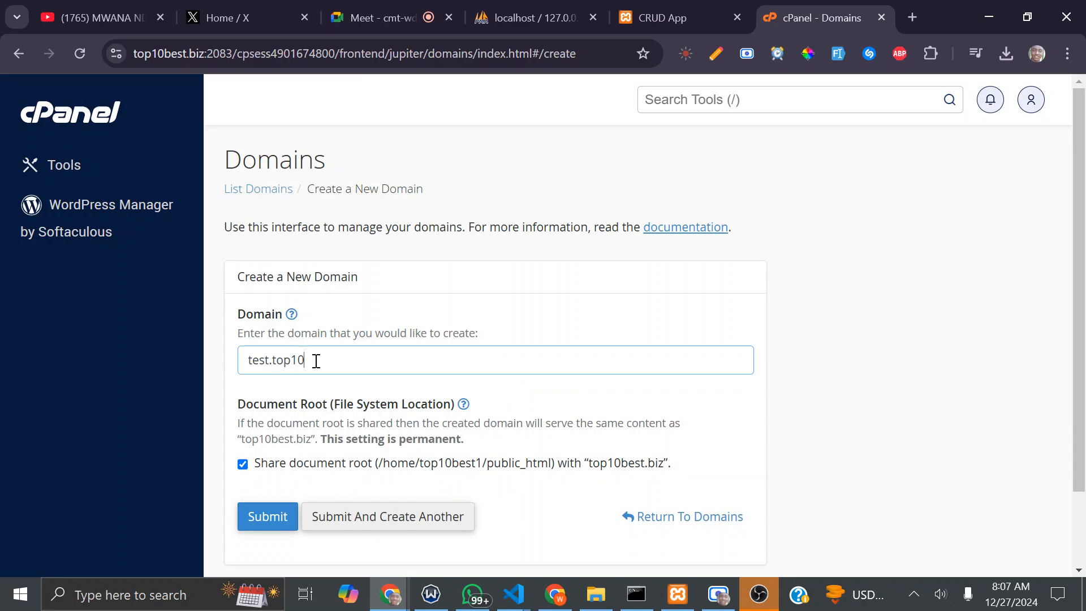
pyautogui.write('best.biz')
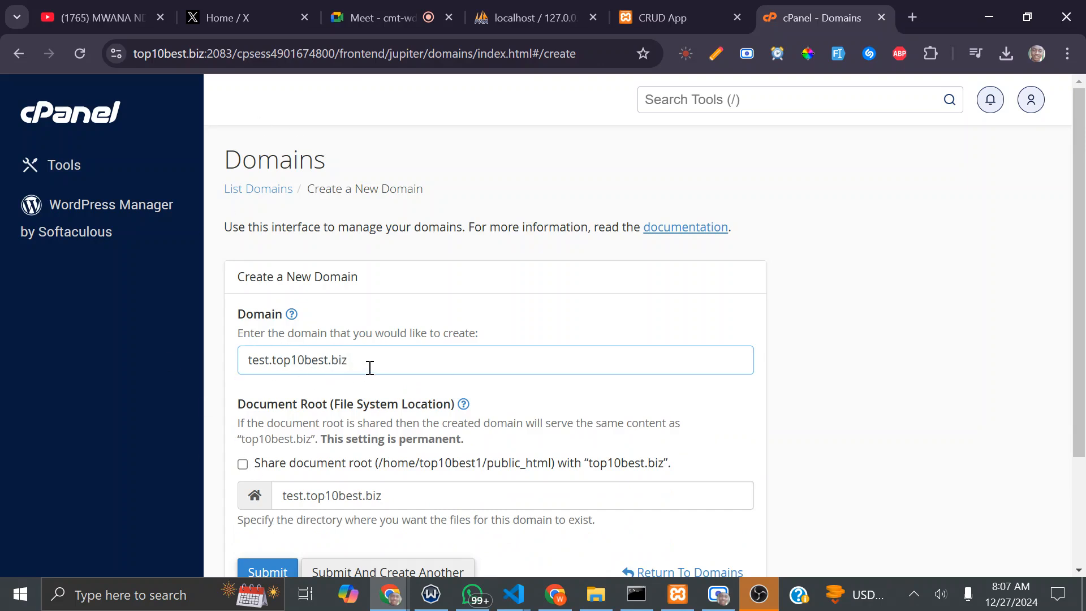
pyautogui.moveTo(365, 361); pyautogui.dragTo(225, 371)
pyautogui.hotkey('ctrl', 'c')
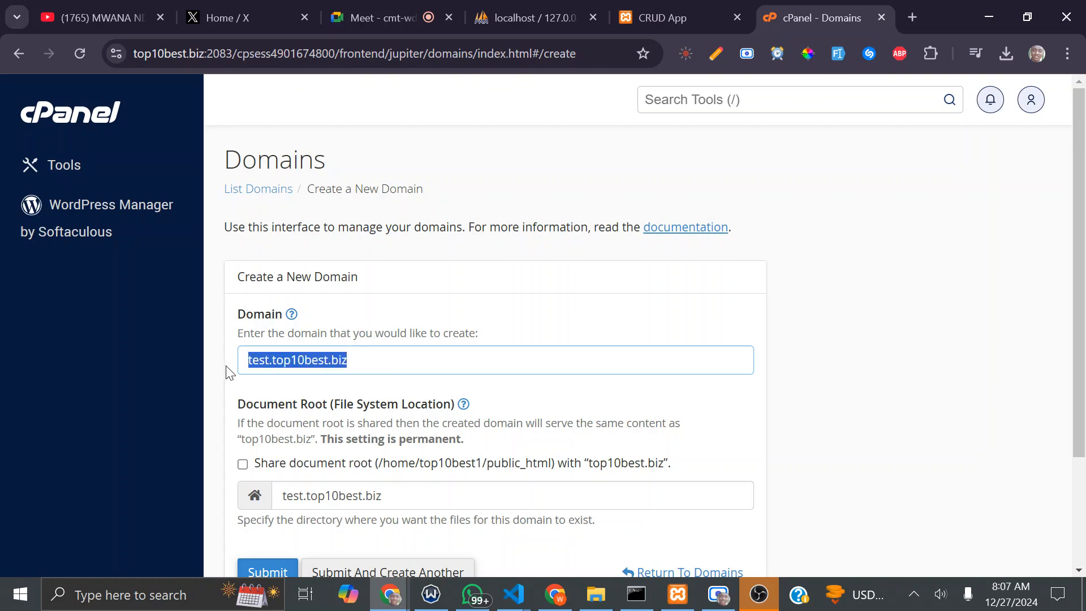
pyautogui.press('BackSpace')
pyautogui.click(281, 357)
pyautogui.write('te')
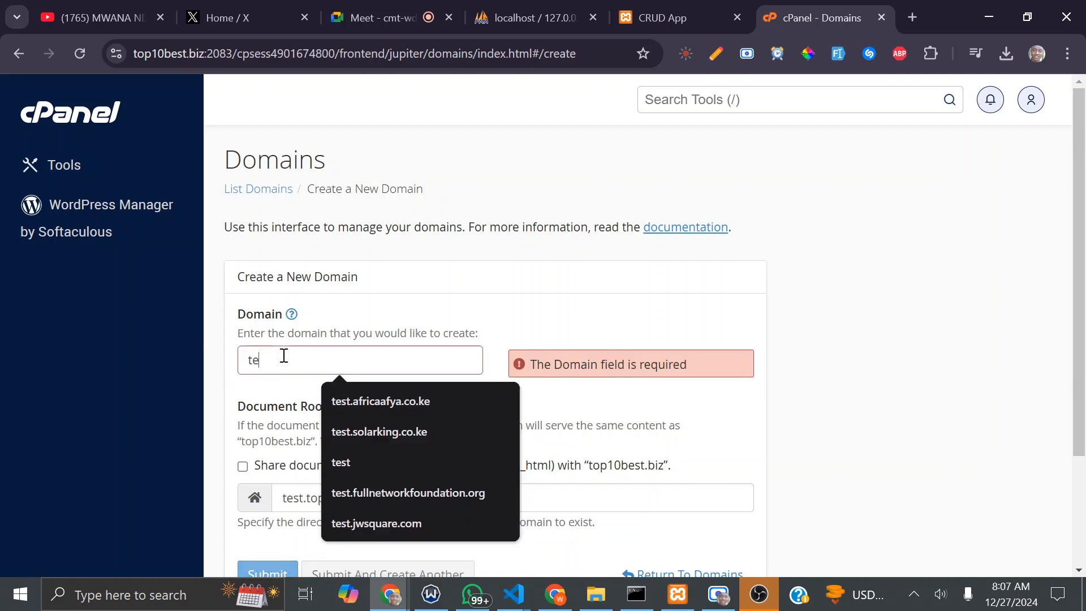
pyautogui.write('st.sydn')
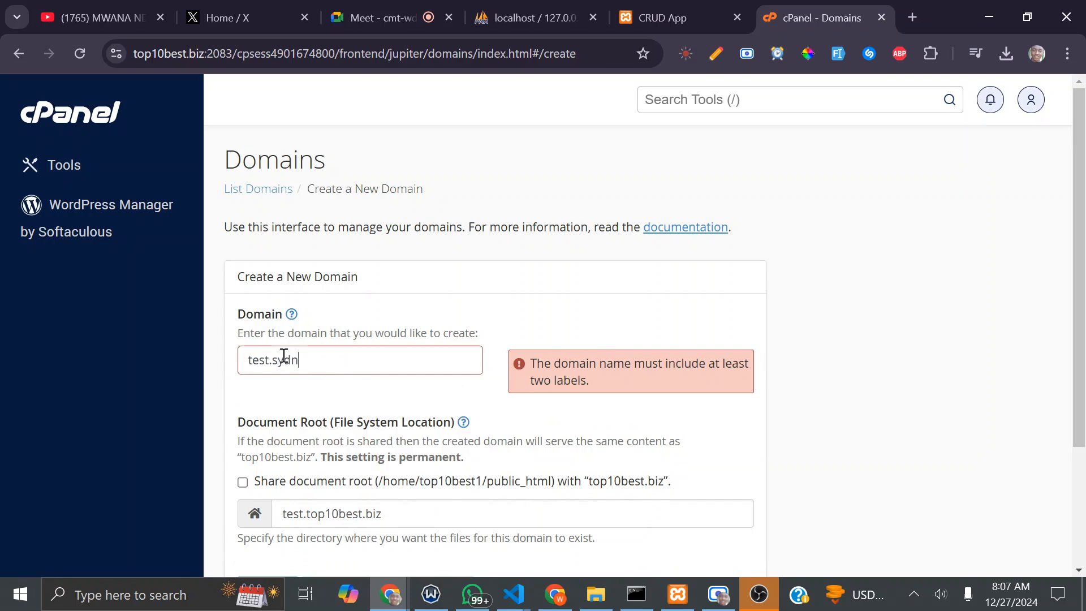
pyautogui.write('sunya.com')
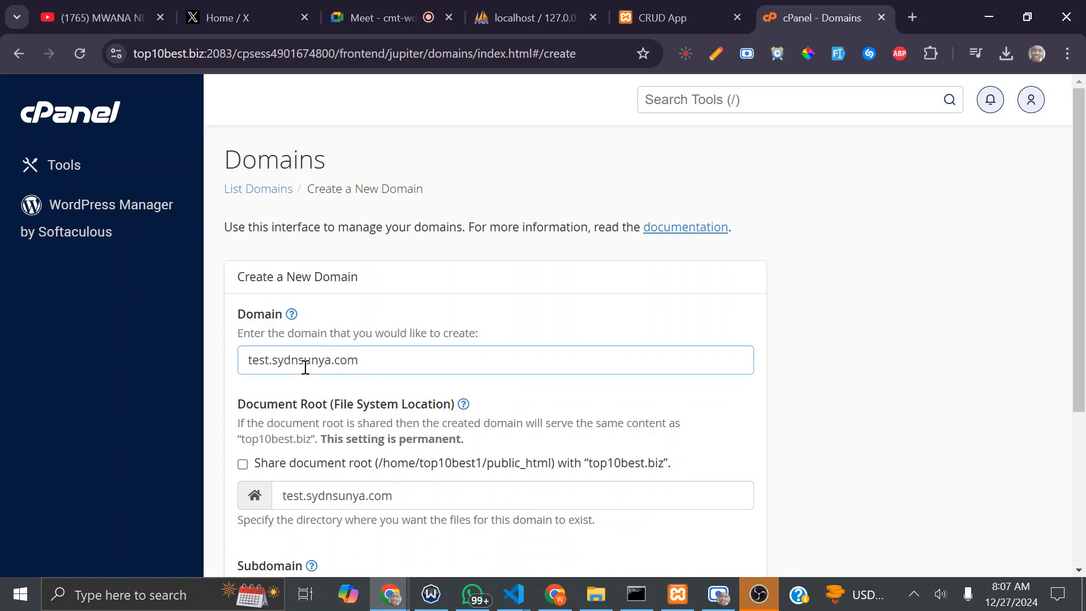
# Step: Paste test.top10best.biz over the Domain field and review the document root explanation below
pyautogui.moveTo(378, 360); pyautogui.dragTo(242, 361)
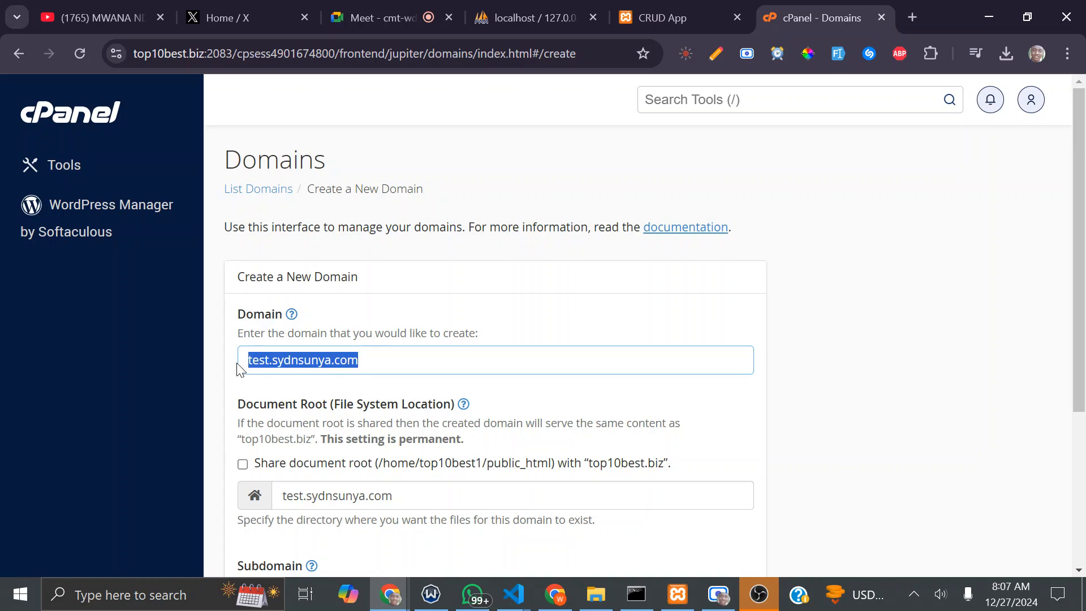
pyautogui.click(312, 359)
pyautogui.doubleClick(313, 359)
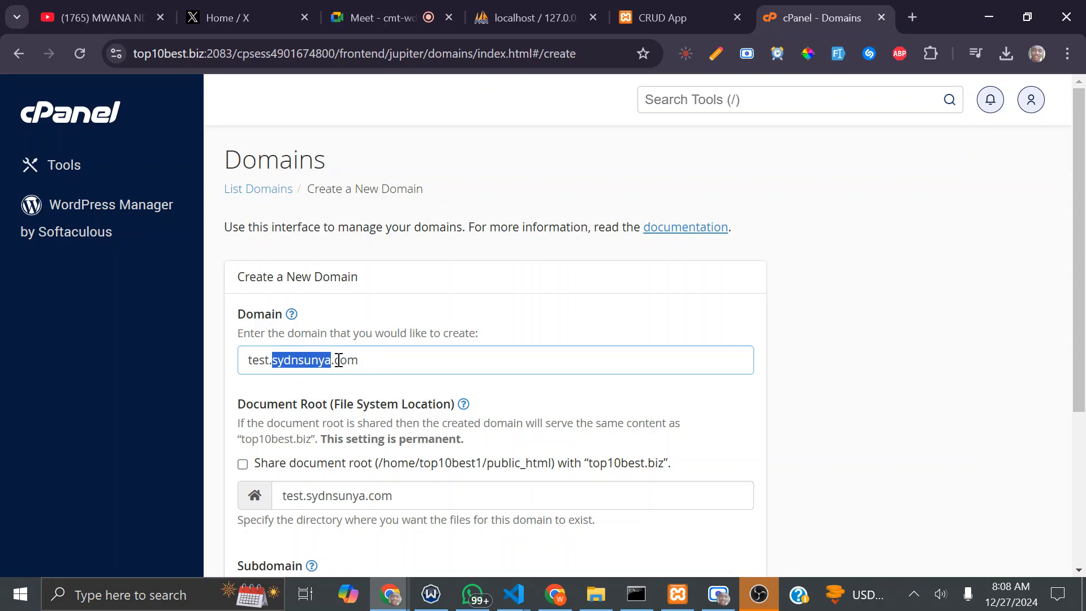
pyautogui.click(367, 360)
pyautogui.moveTo(409, 361); pyautogui.dragTo(231, 361)
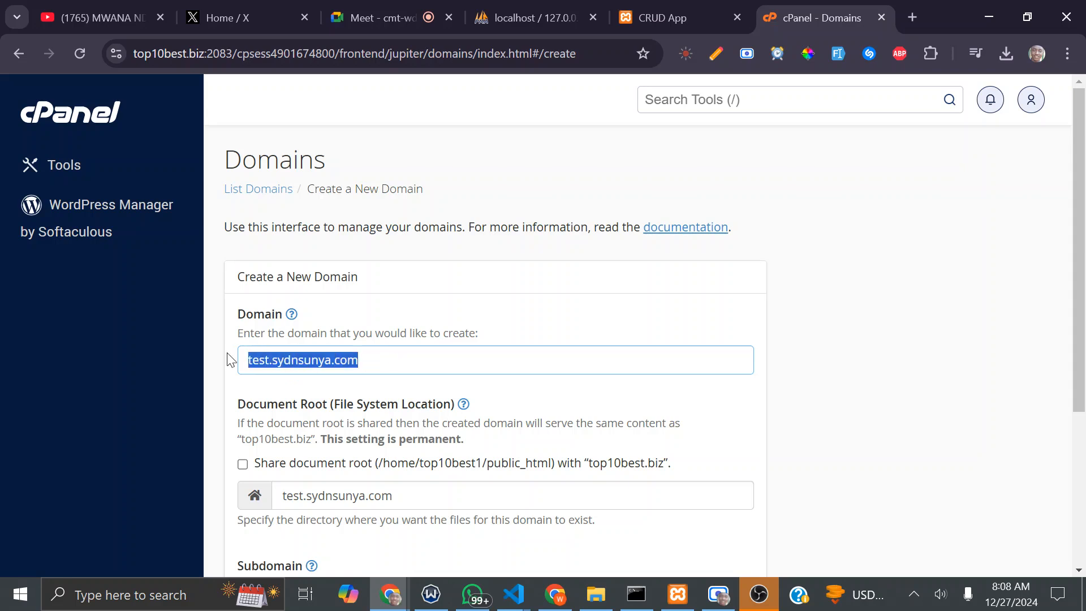
pyautogui.hotkey('ctrl', 'v')
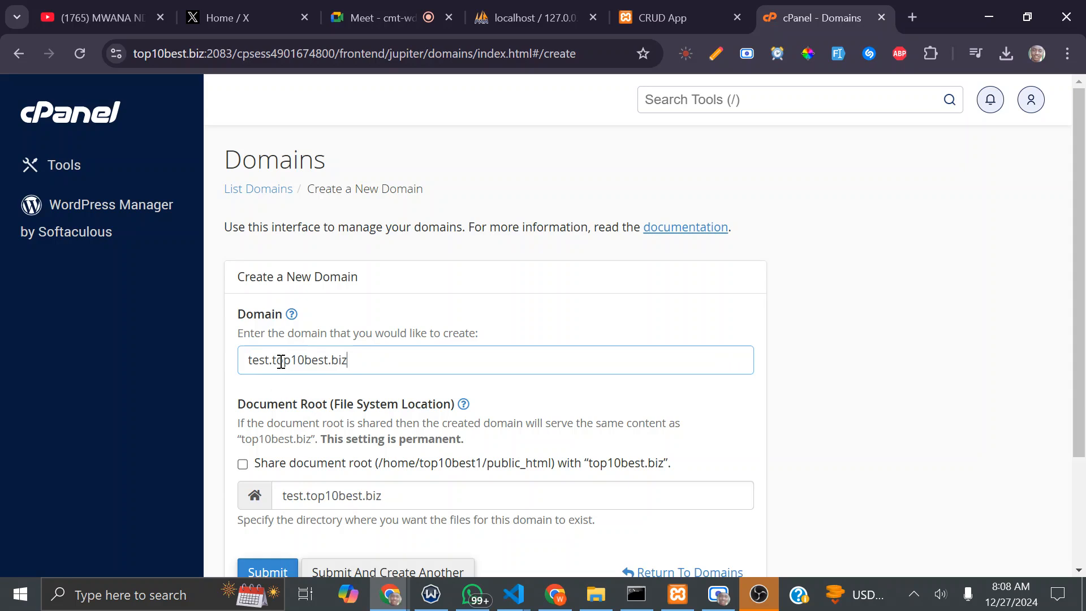
pyautogui.moveTo(273, 362); pyautogui.dragTo(368, 370)
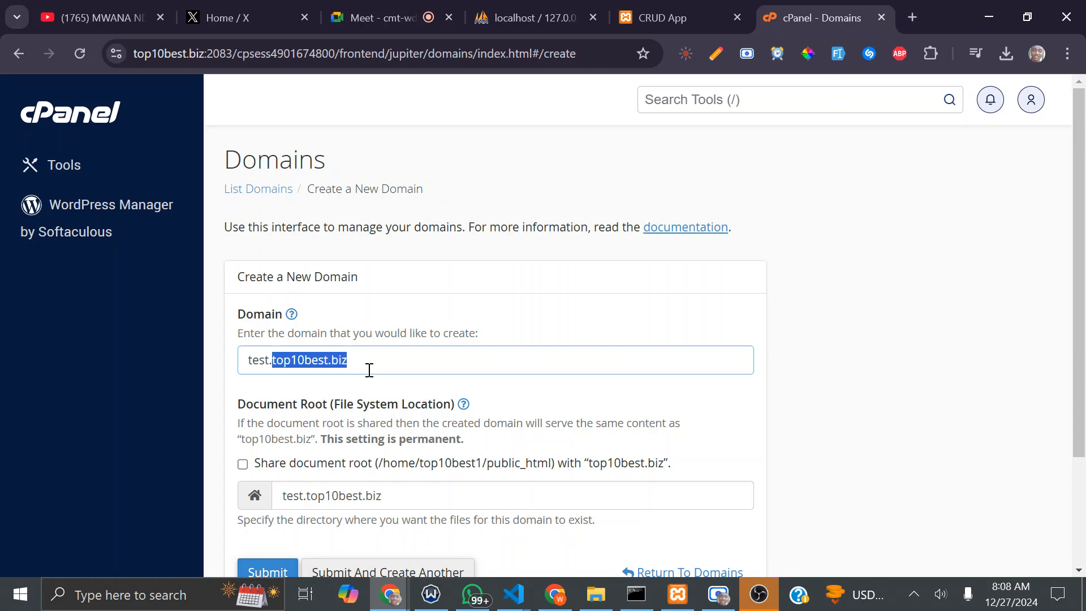
pyautogui.click(884, 343)
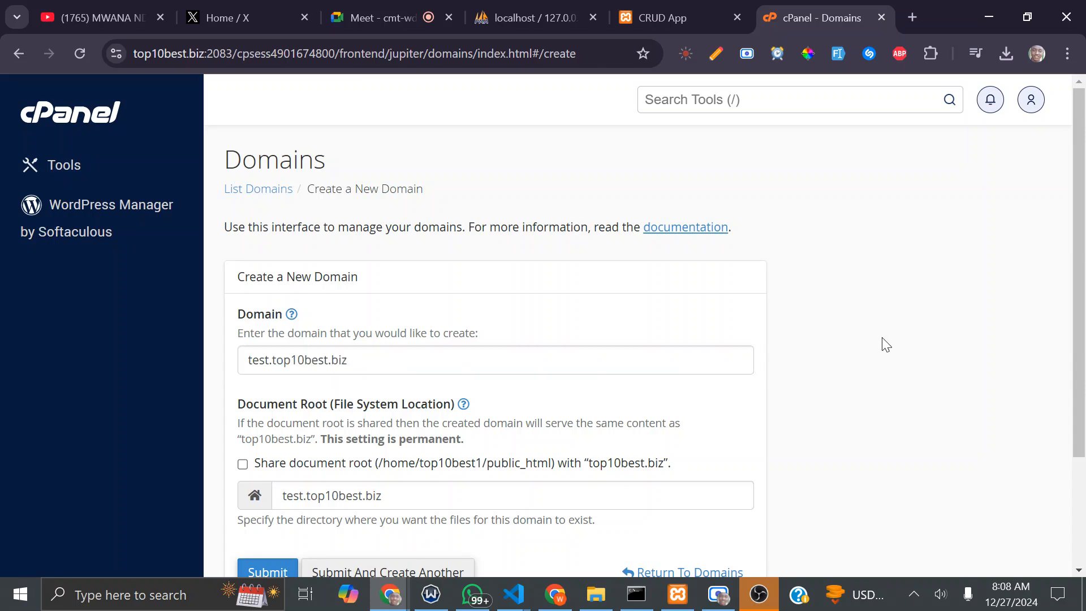
pyautogui.scroll(-3, 916, 296)
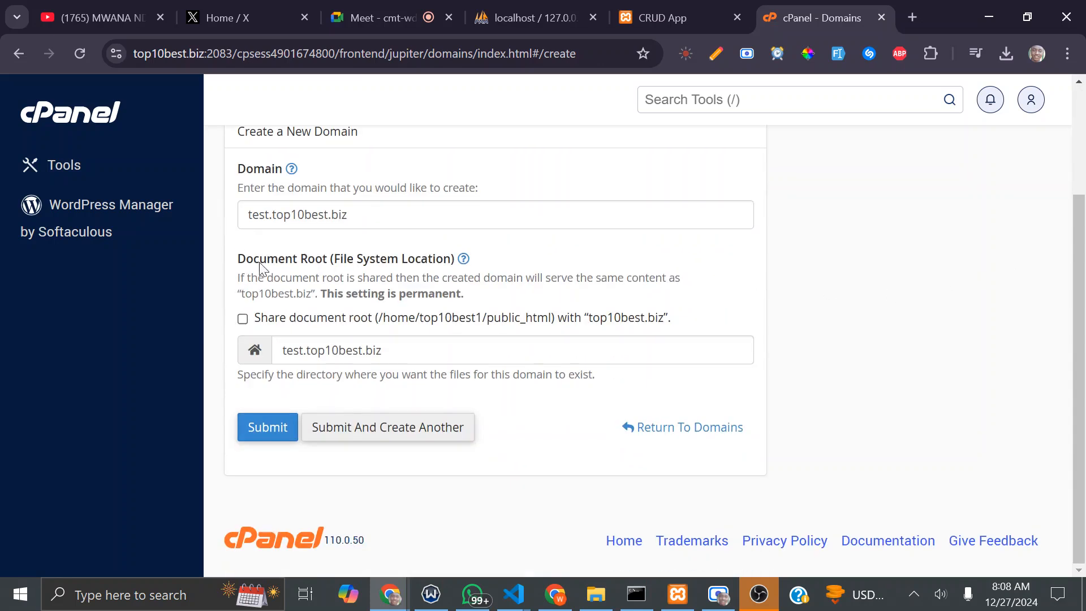
pyautogui.moveTo(236, 277); pyautogui.dragTo(272, 278)
pyautogui.click(260, 280)
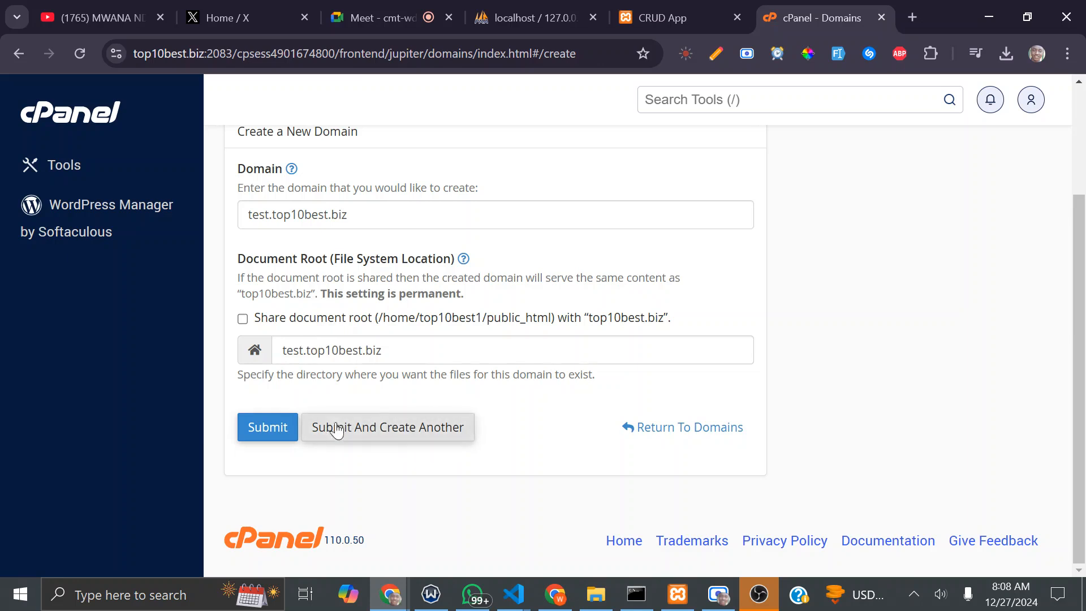
# Step: Submit the new test.top10best.biz domain and check the success message
pyautogui.click(272, 421)
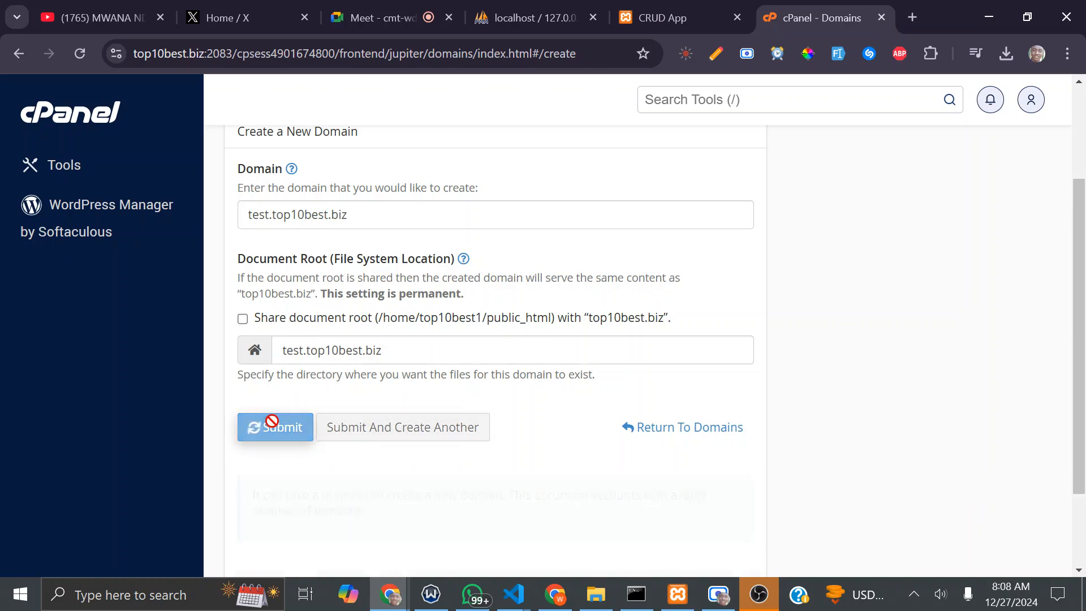
pyautogui.scroll(-2, 557, 371)
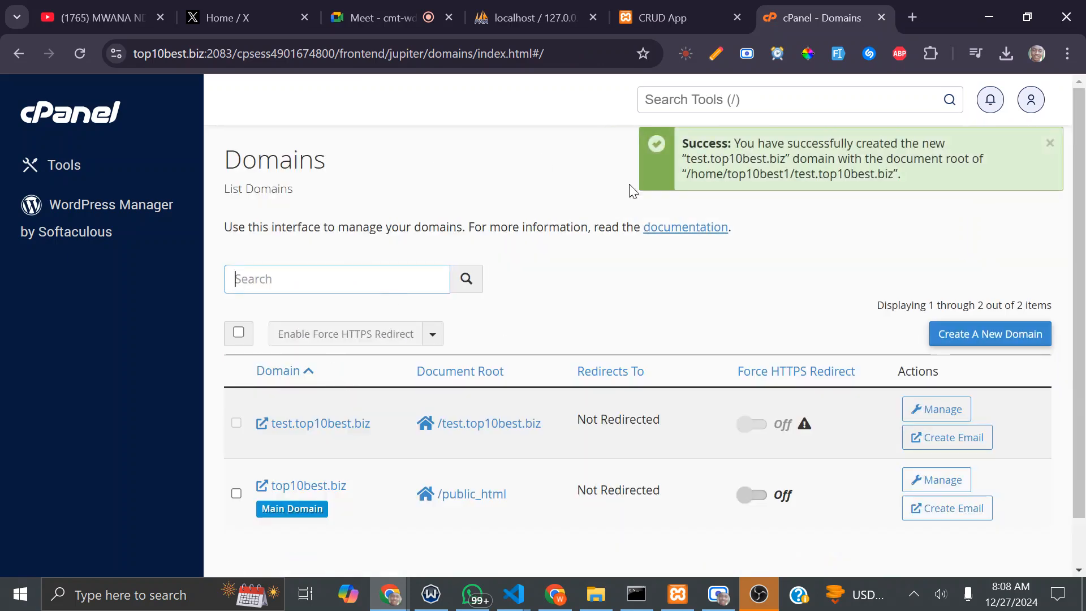
pyautogui.moveTo(740, 144); pyautogui.dragTo(943, 190)
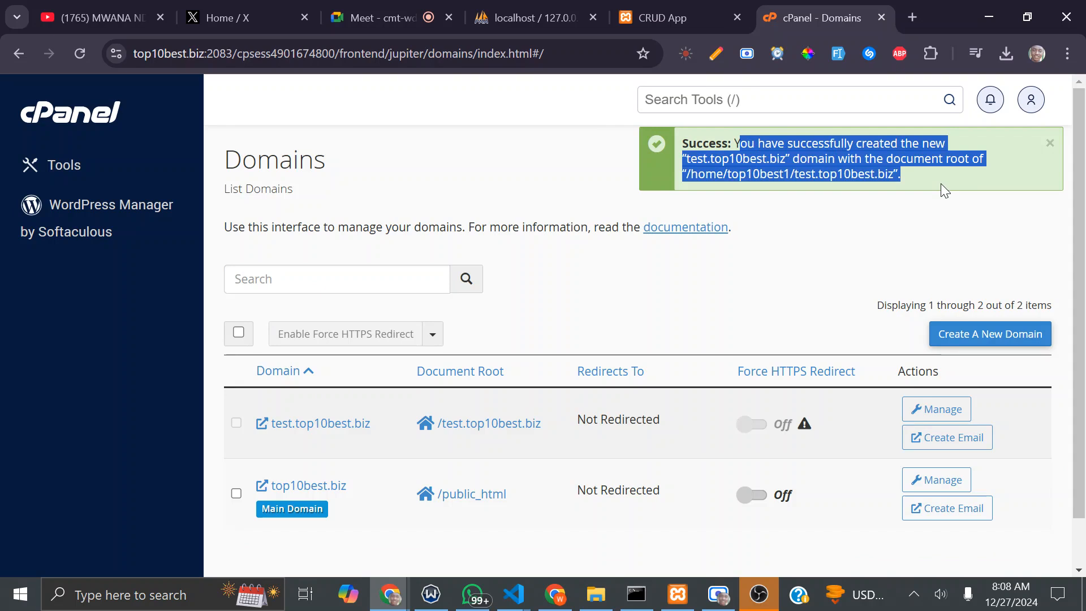
pyautogui.click(759, 268)
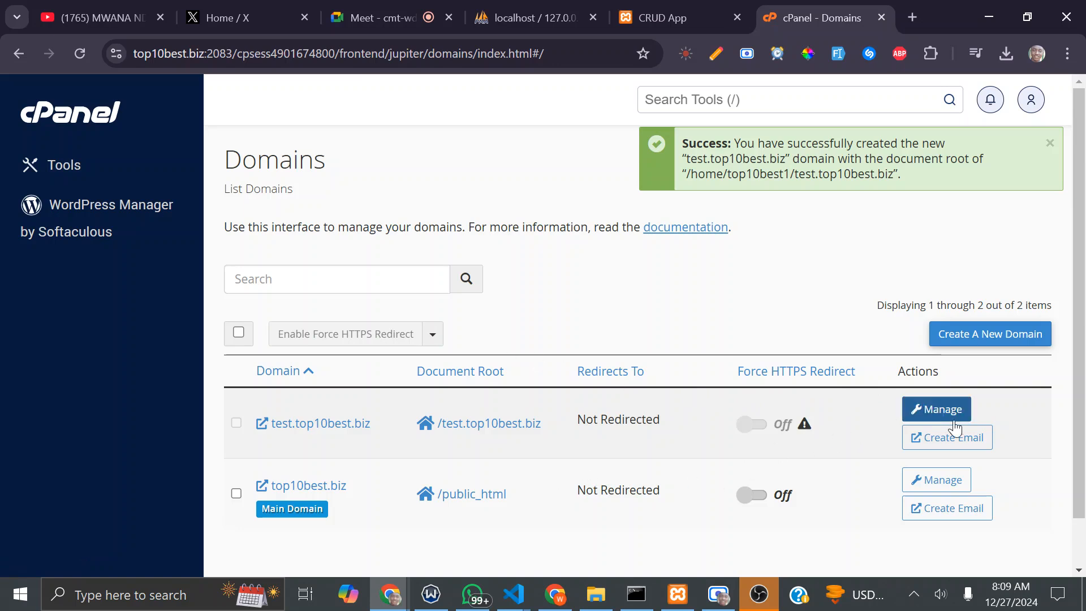
pyautogui.rightClick(925, 442)
pyautogui.click(781, 144)
pyautogui.click(833, 3)
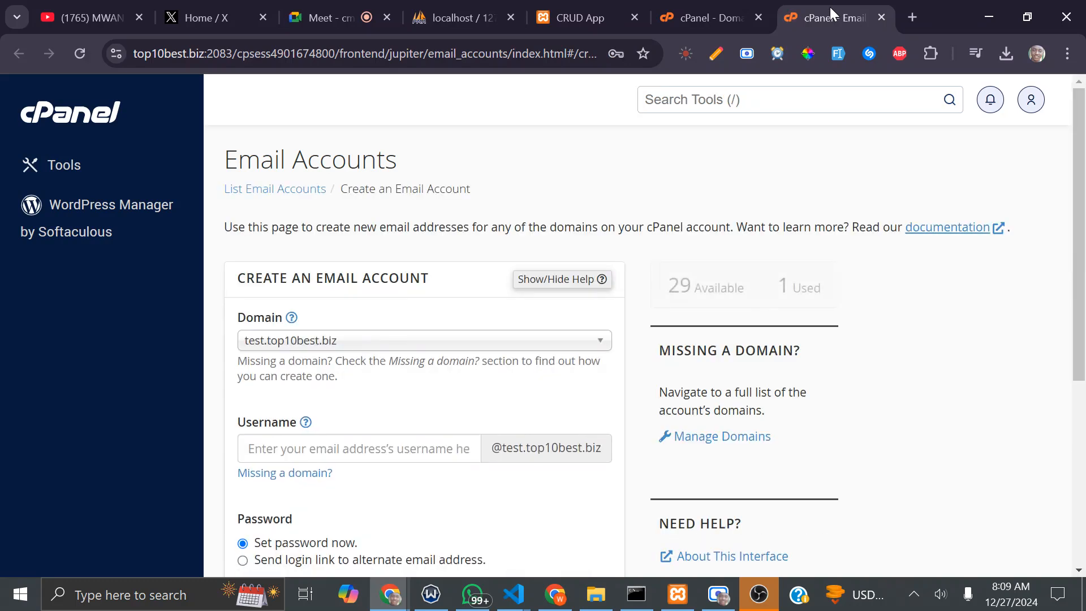
pyautogui.click(298, 451)
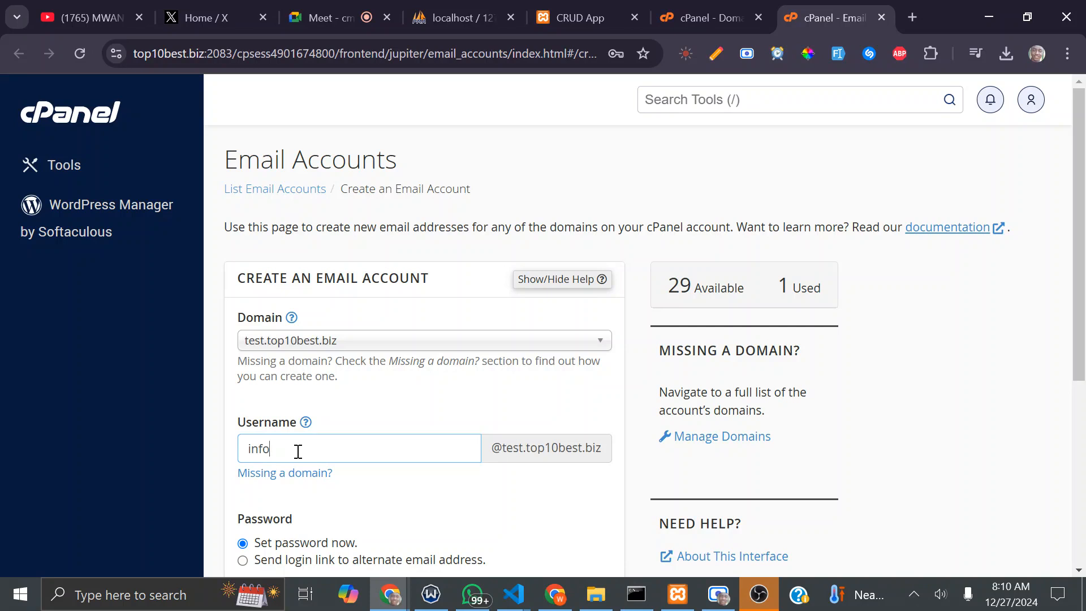
pyautogui.click(710, 17)
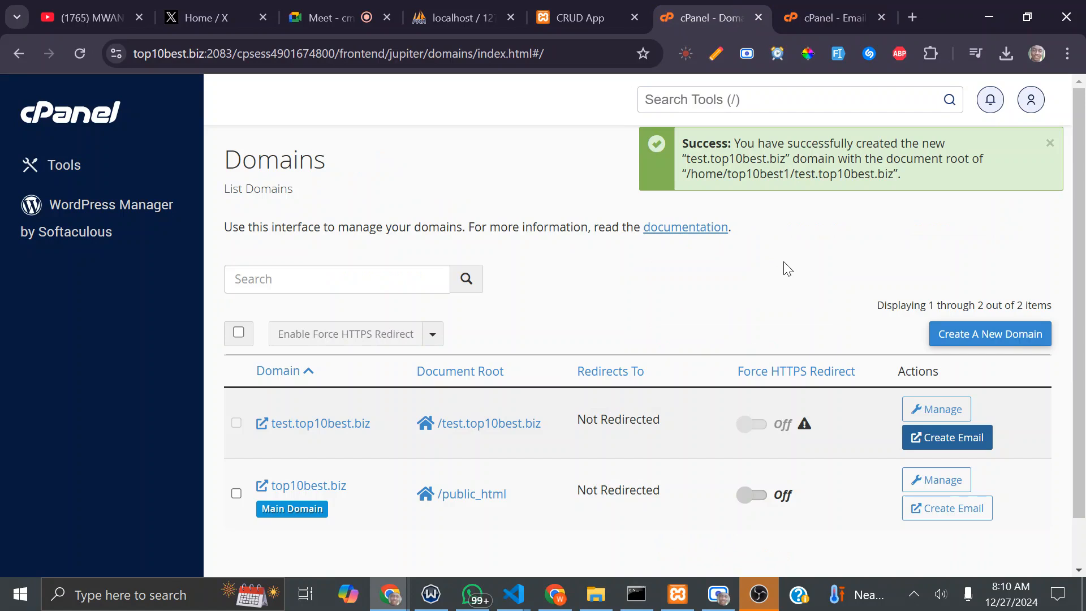
# Step: Close the YouTube tab and turn on Force HTTPS Redirect for top10best.biz
pyautogui.press('XF86AudioRaiseVolume')
pyautogui.press('XF86AudioRaiseVolume')
pyautogui.press('XF86AudioRaiseVolume')
pyautogui.press('XF86AudioRaiseVolume')
pyautogui.press('XF86AudioRaiseVolume')
pyautogui.press('XF86AudioRaiseVolume')
pyautogui.press('XF86AudioRaiseVolume')
pyautogui.press('XF86AudioRaiseVolume')
pyautogui.press('XF86AudioRaiseVolume')
pyautogui.press('XF86AudioRaiseVolume')
pyautogui.press('XF86AudioRaiseVolume')
pyautogui.press('XF86AudioRaiseVolume')
pyautogui.press('XF86AudioRaiseVolume')
pyautogui.press('XF86AudioRaiseVolume')
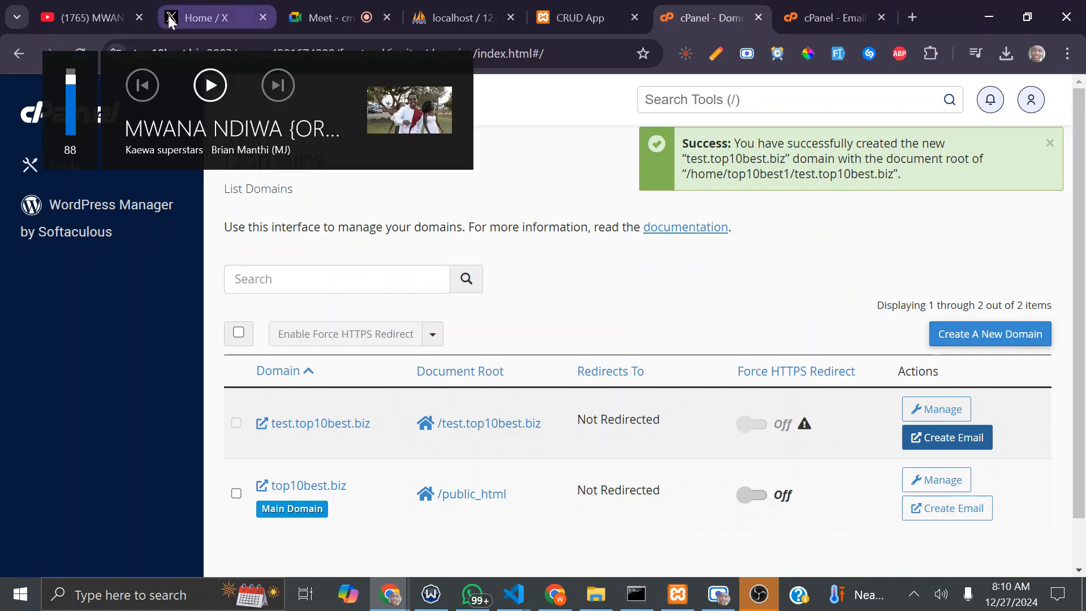
pyautogui.click(139, 18)
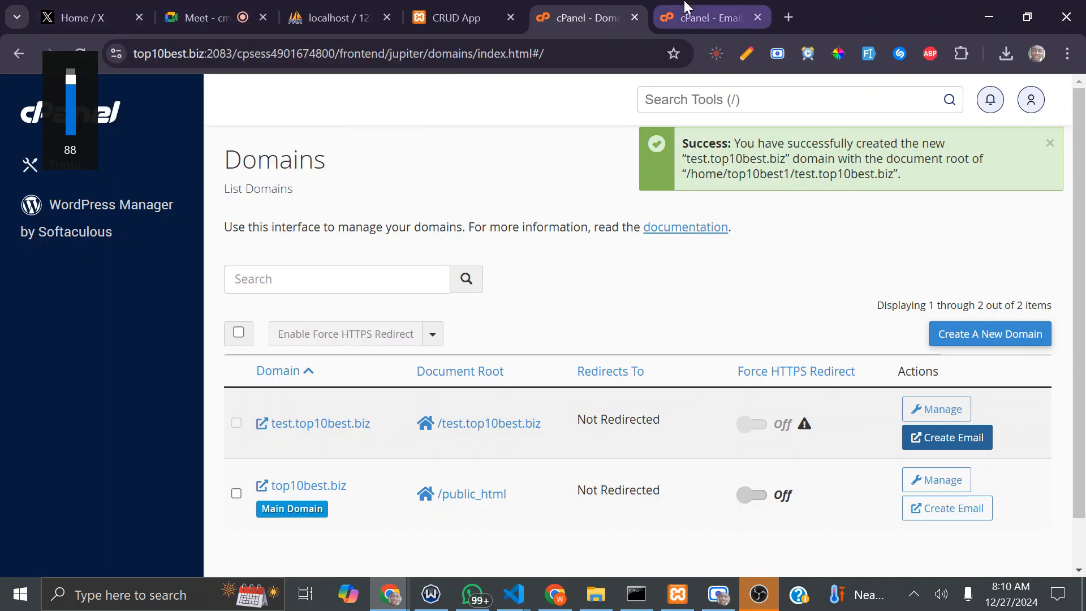
pyautogui.click(866, 8)
pyautogui.click(701, 8)
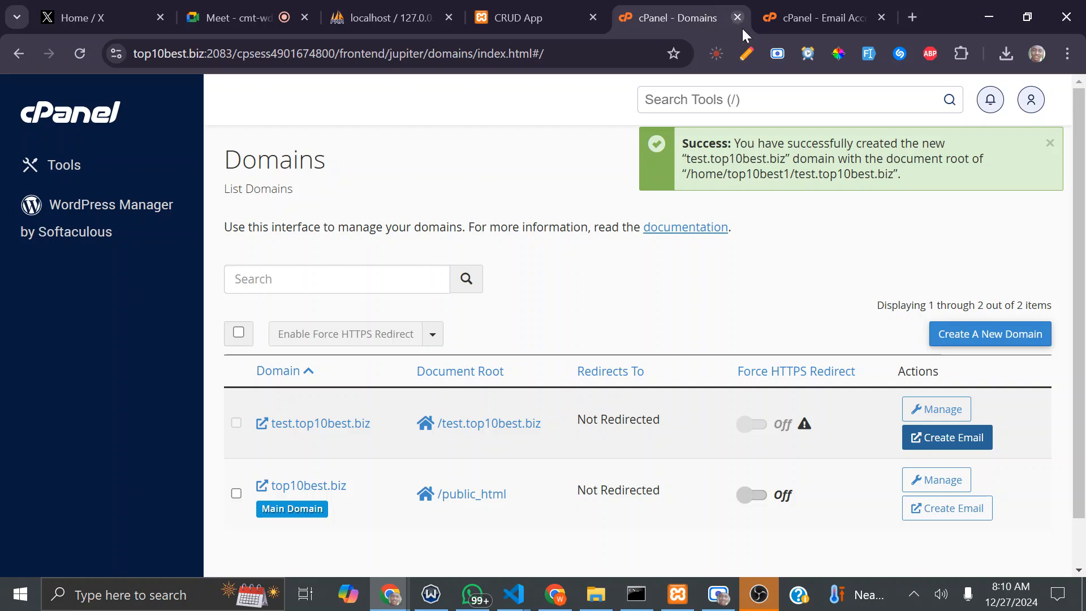
pyautogui.click(763, 496)
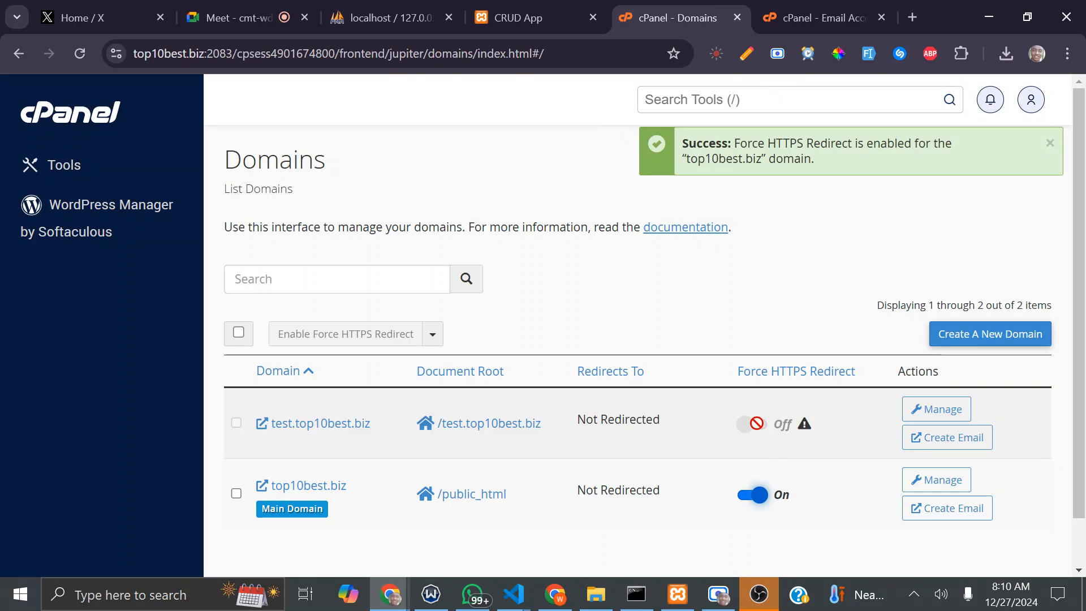
pyautogui.moveTo(803, 424)
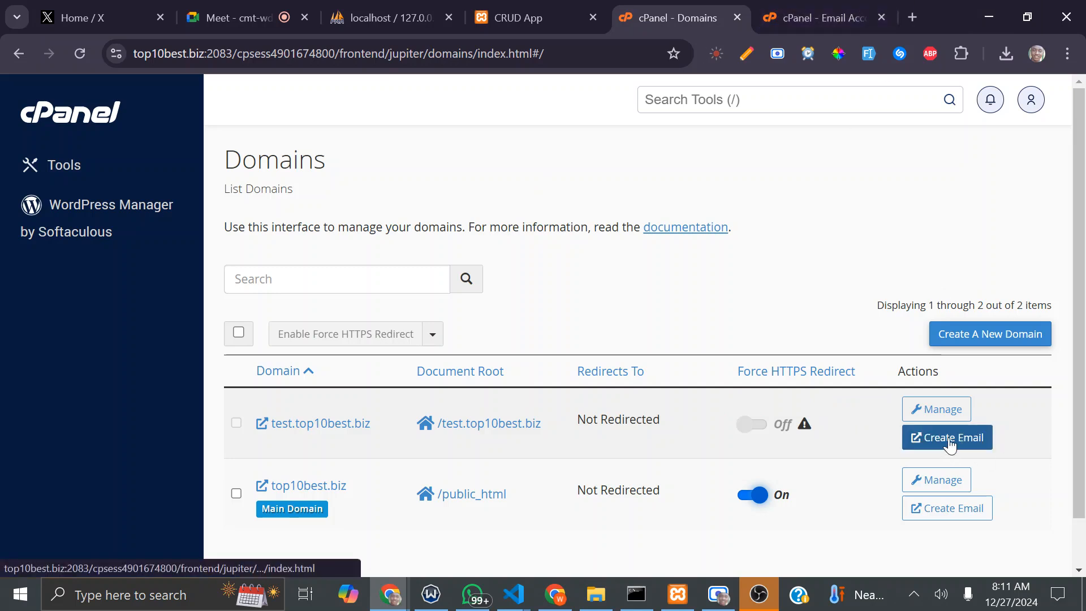
# Step: Inspect test.top10best.biz's management page and document root, then open a blank browser tab
pyautogui.click(908, 410)
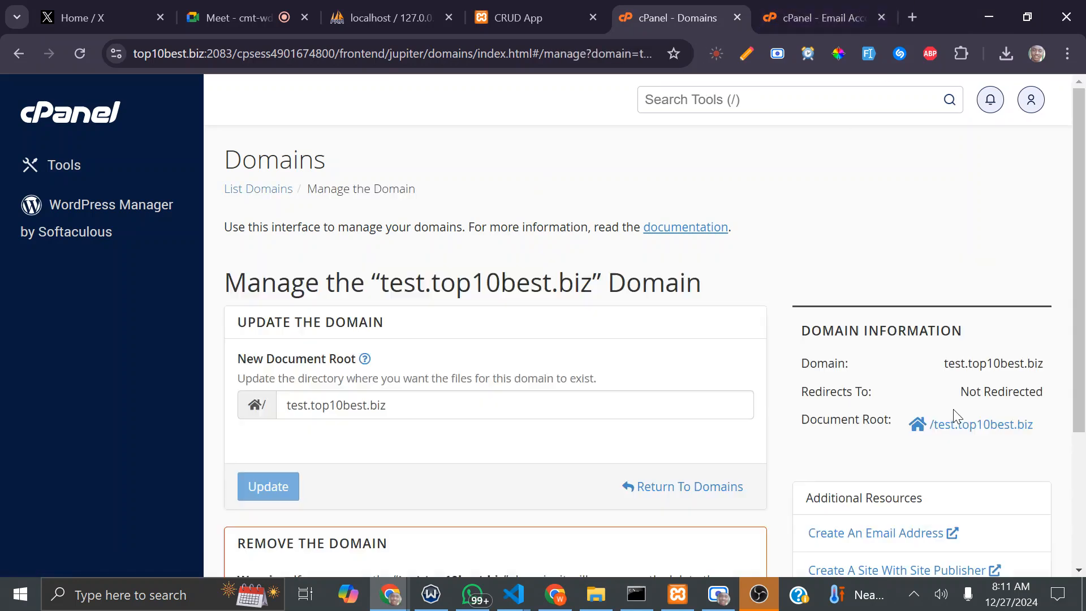
pyautogui.scroll(-3, 536, 354)
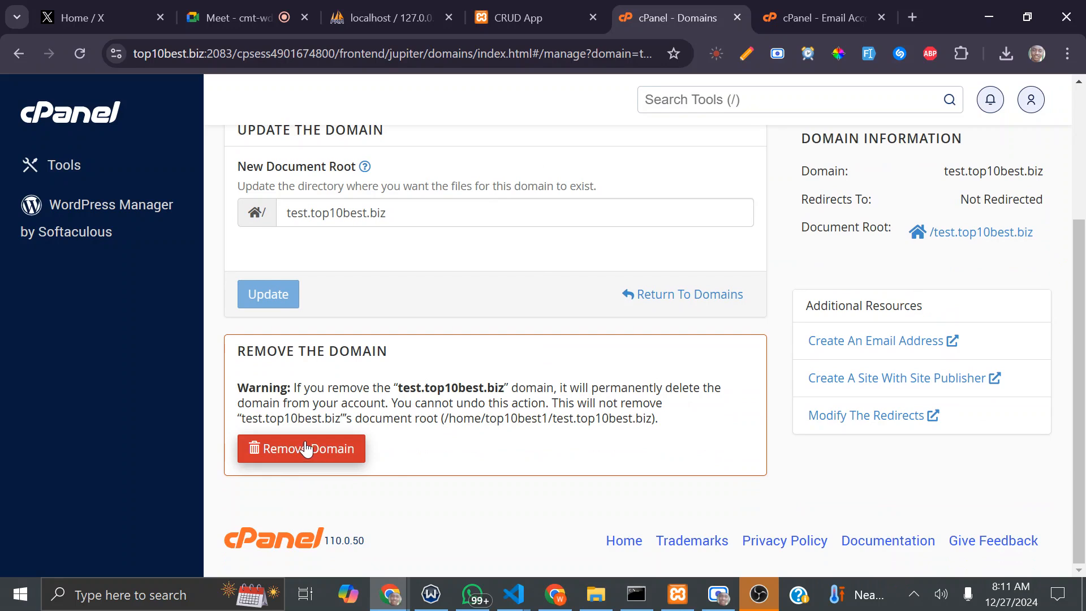
pyautogui.moveTo(414, 212); pyautogui.dragTo(284, 214)
pyautogui.hotkey('ctrl', 'c')
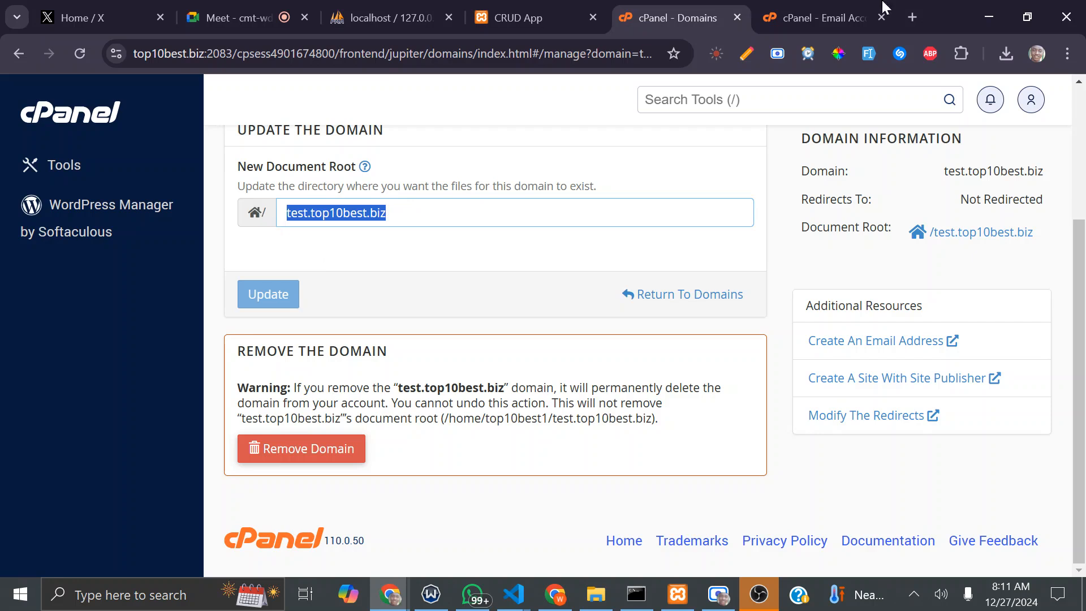
pyautogui.click(909, 17)
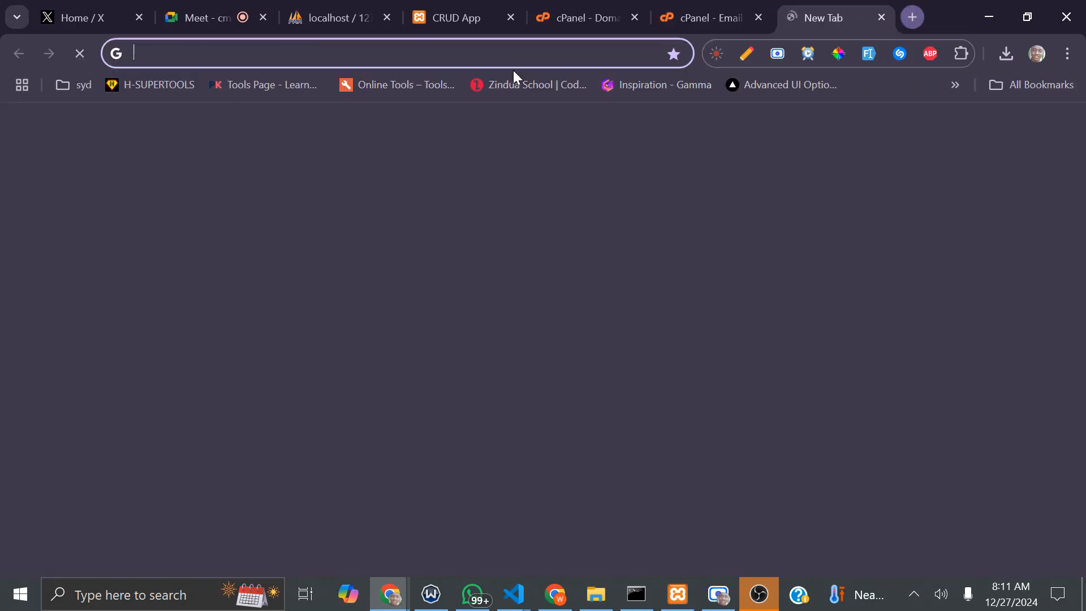
# Step: Visit test.top10best.biz and expand the certificate error's advanced details
pyautogui.click(388, 54)
pyautogui.hotkey('ctrl', 'v')
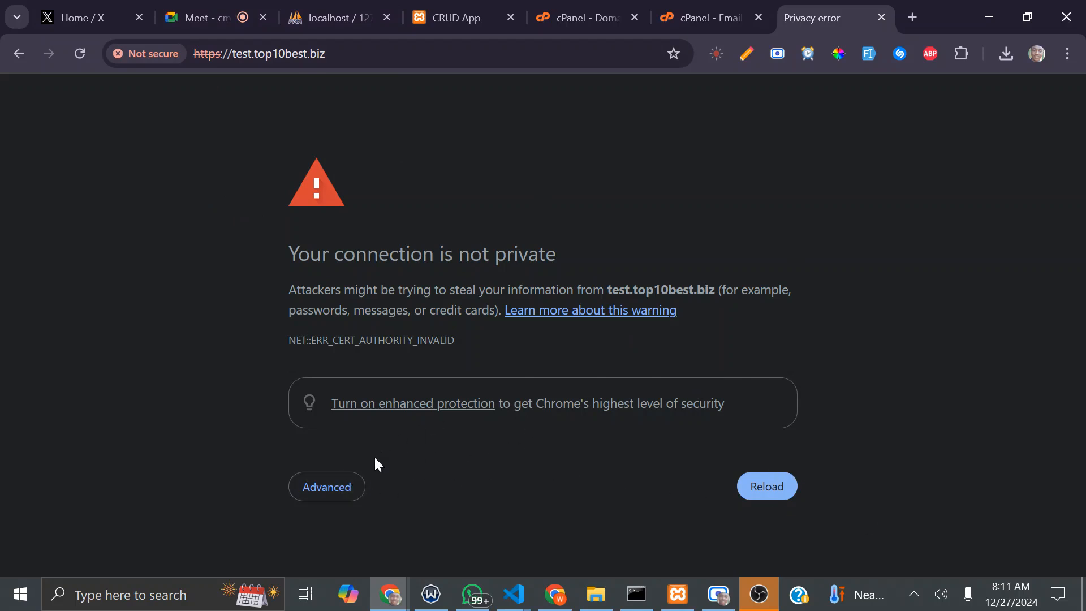
pyautogui.click(333, 489)
pyautogui.scroll(-3, 354, 384)
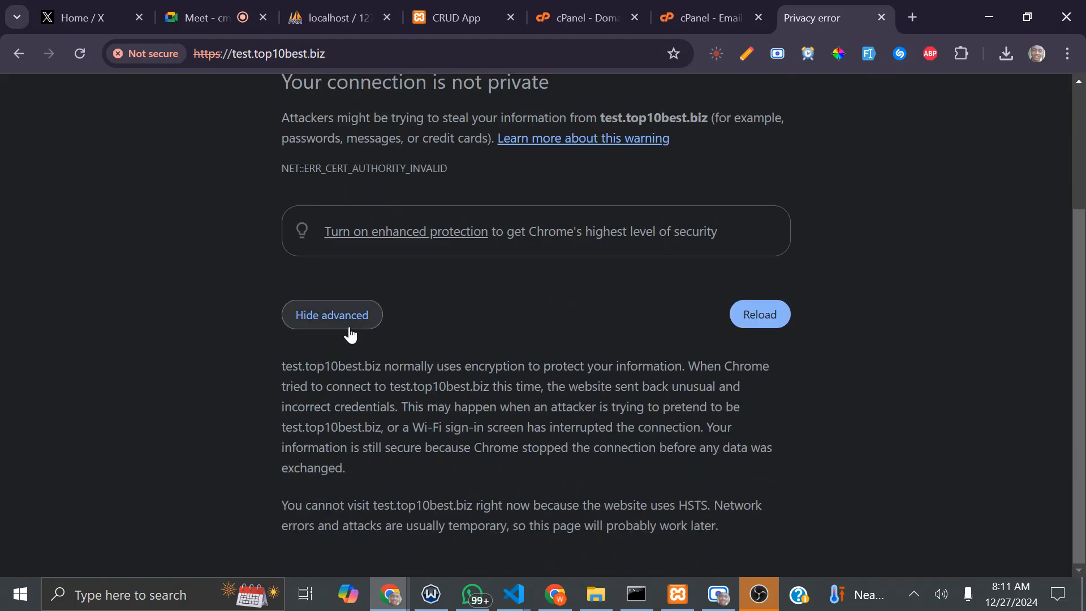
pyautogui.scroll(3, 348, 298)
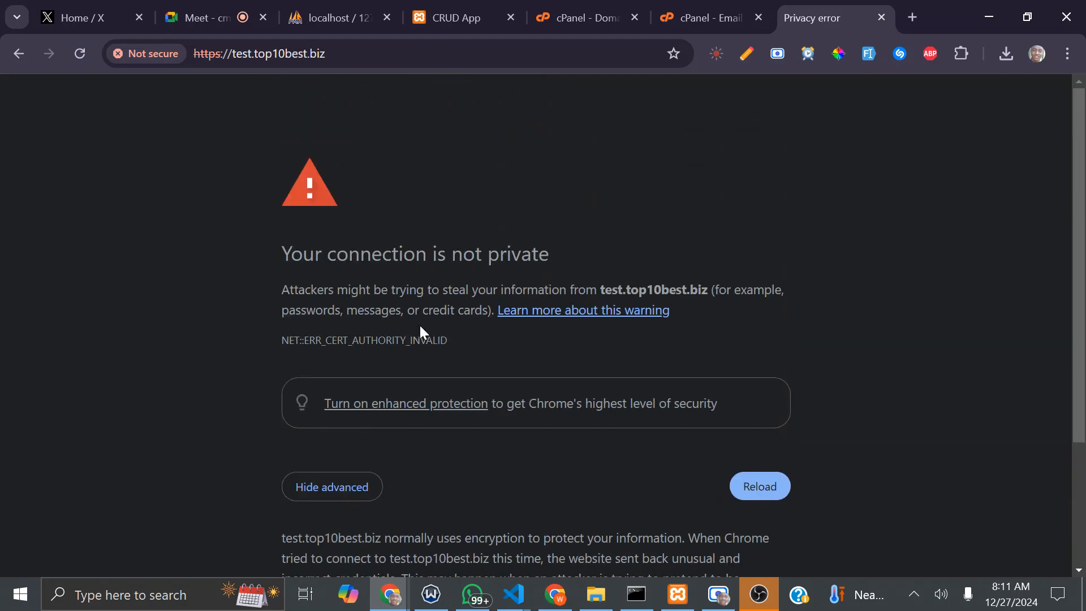
pyautogui.scroll(-3, 571, 321)
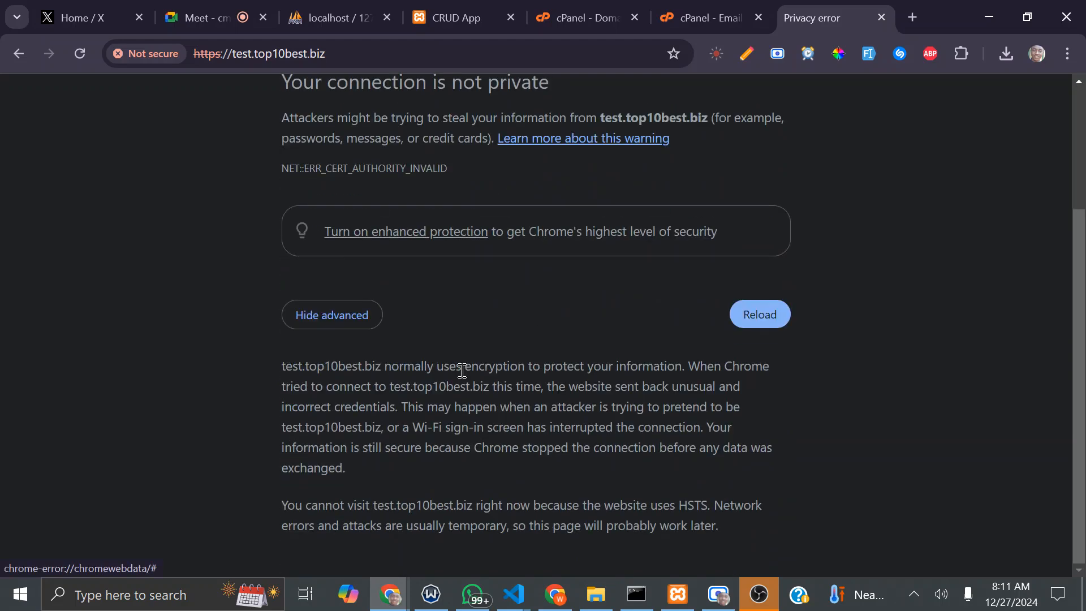
# Step: Read the HSTS explanation, collapse the details, and return to the cPanel Domains tab
pyautogui.moveTo(285, 366); pyautogui.dragTo(572, 373)
pyautogui.click(571, 373)
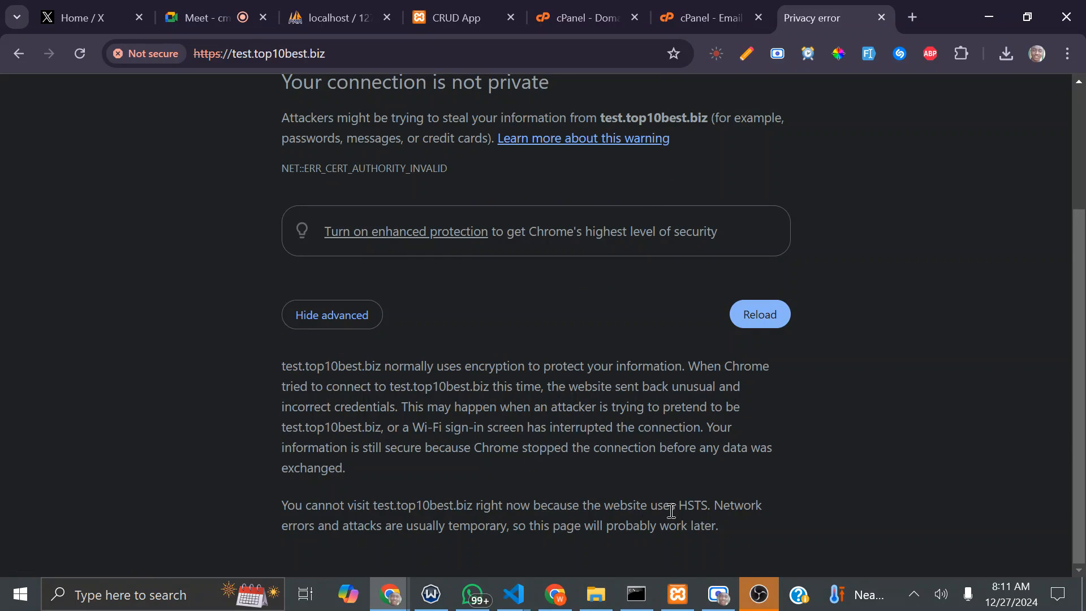
pyautogui.click(335, 321)
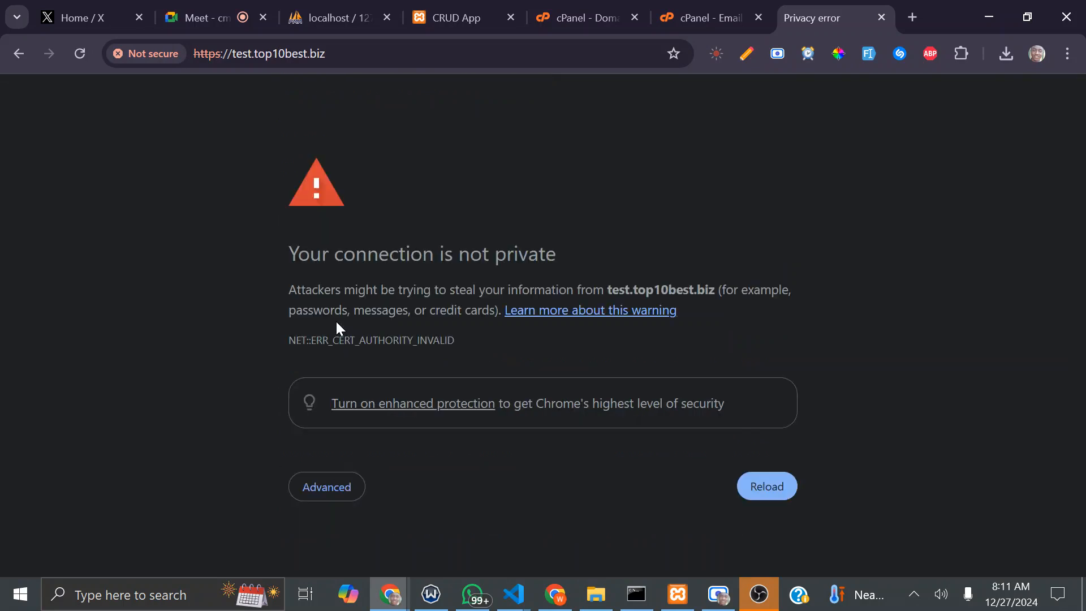
pyautogui.click(707, 11)
pyautogui.click(594, 11)
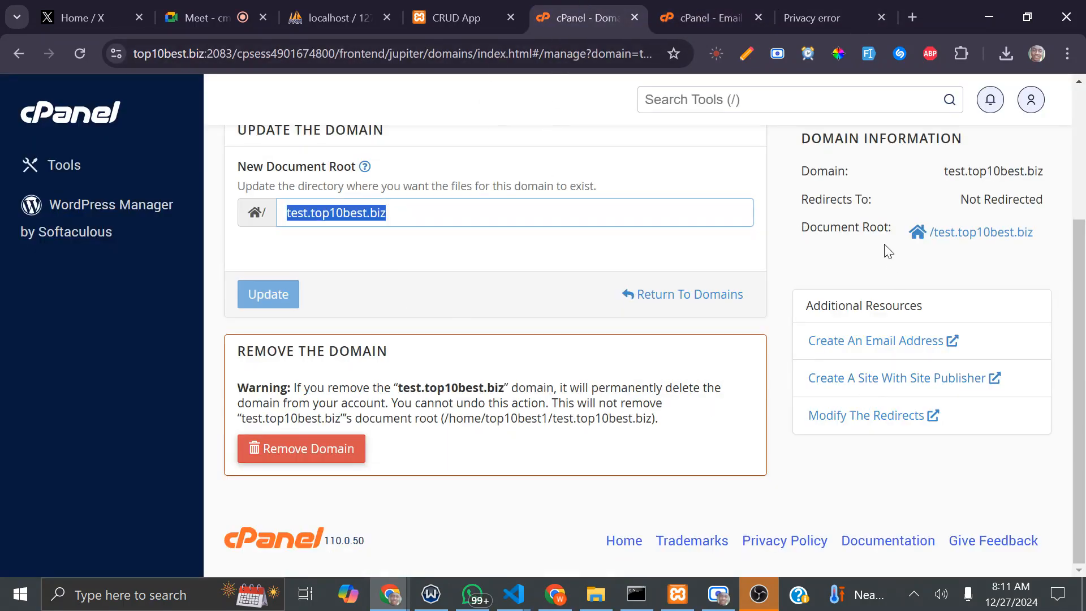
# Step: Turn Force HTTPS Redirect off for top10best.biz and go back to the privacy error tab
pyautogui.click(22, 53)
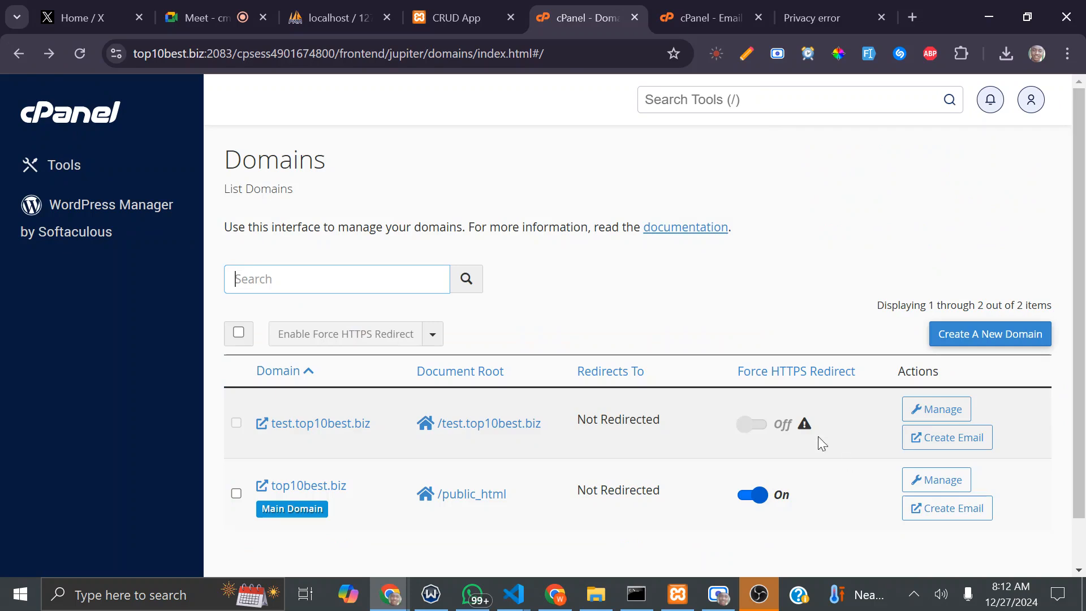
pyautogui.click(807, 426)
pyautogui.click(753, 496)
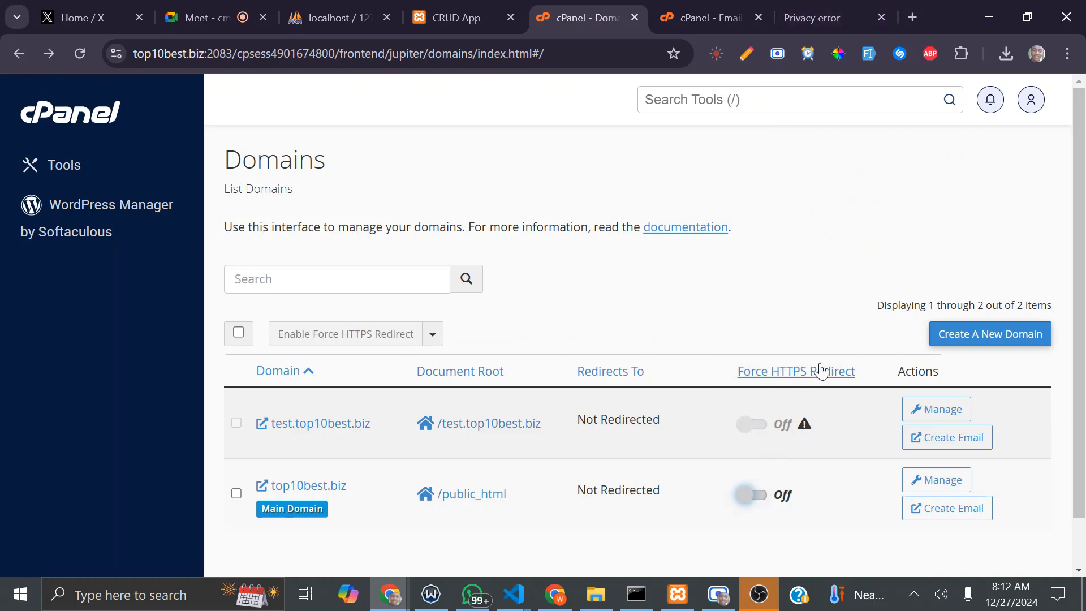
pyautogui.click(815, 14)
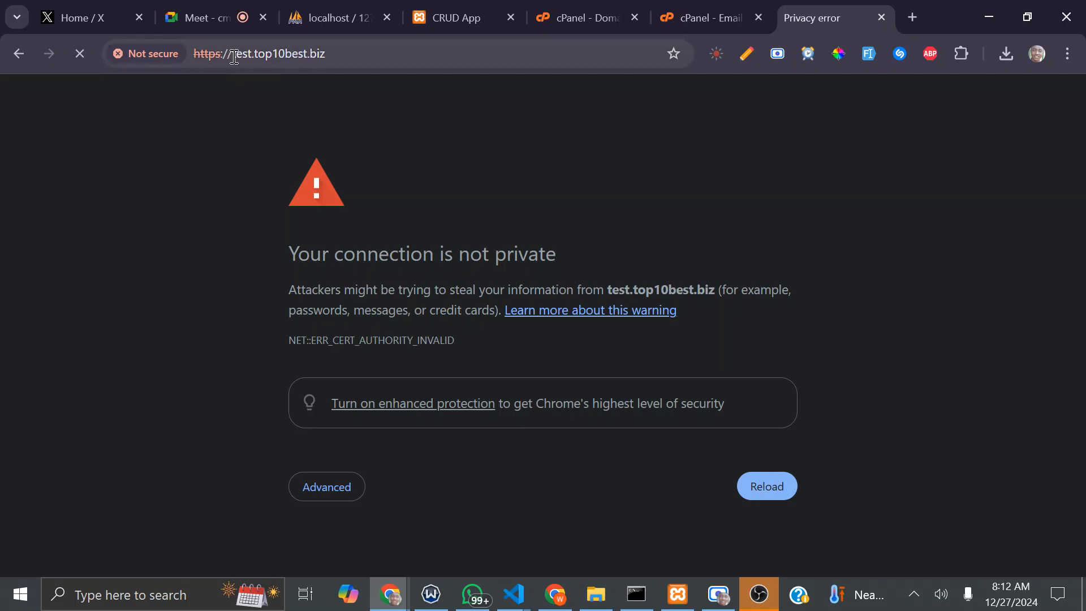
pyautogui.moveTo(234, 57); pyautogui.dragTo(150, 58)
pyautogui.press('BackSpace')
pyautogui.press('Return')
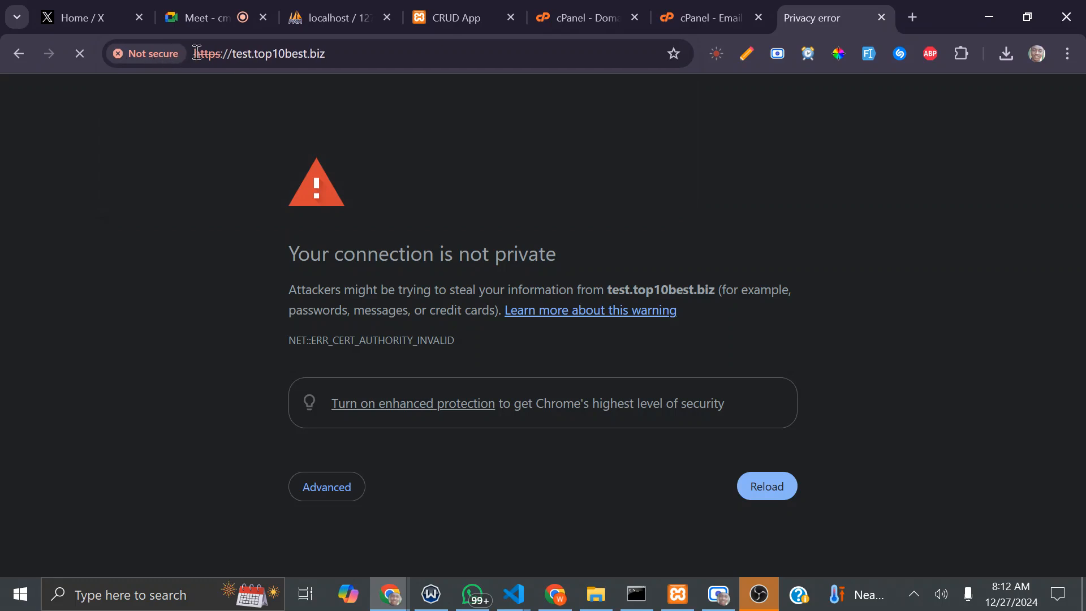
pyautogui.click(221, 57)
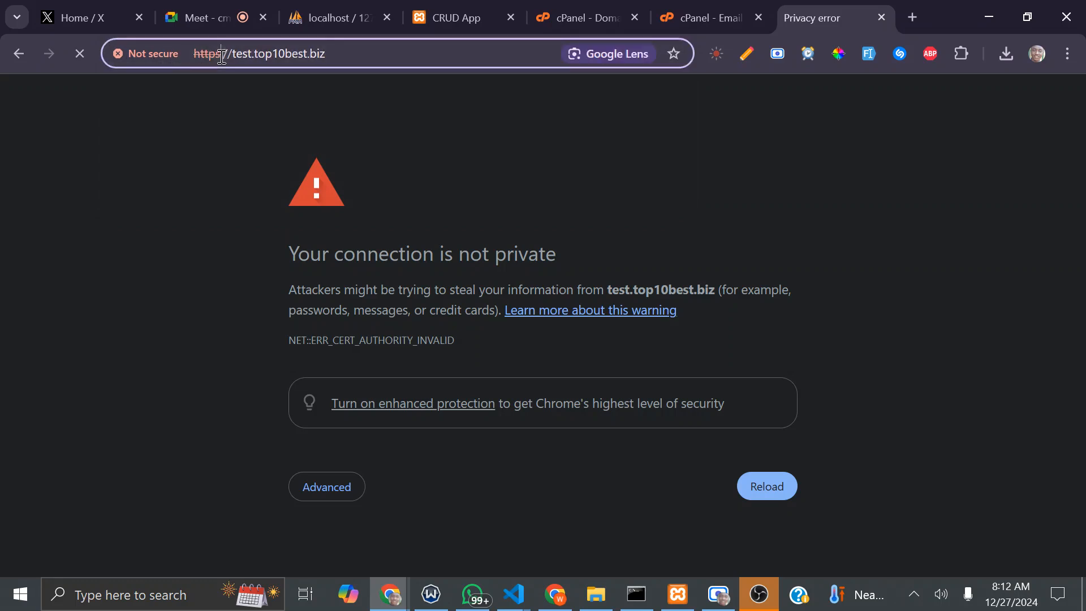
pyautogui.click(163, 56)
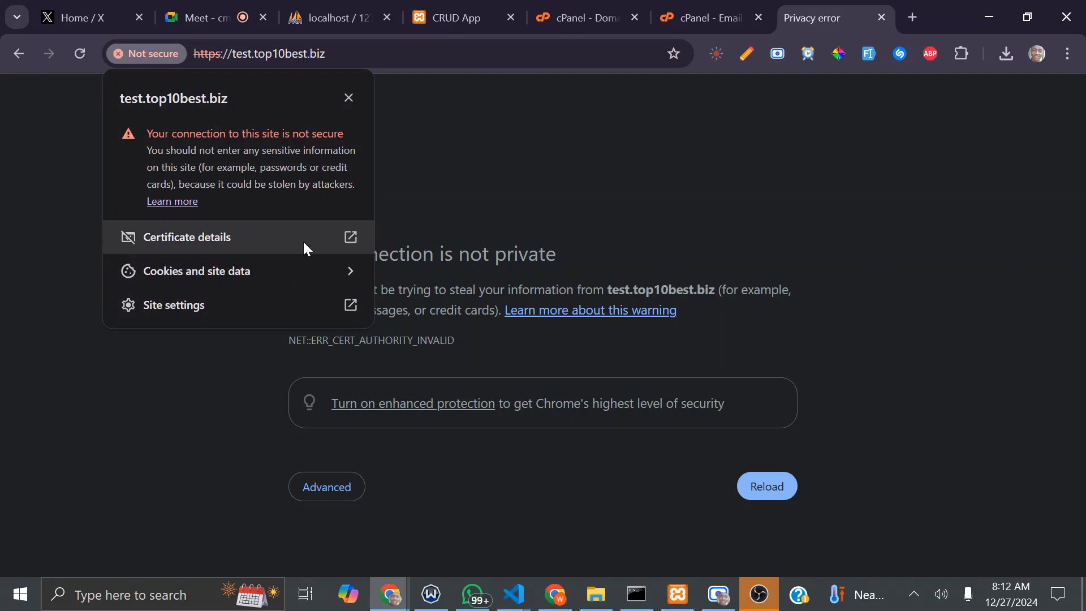
pyautogui.click(268, 308)
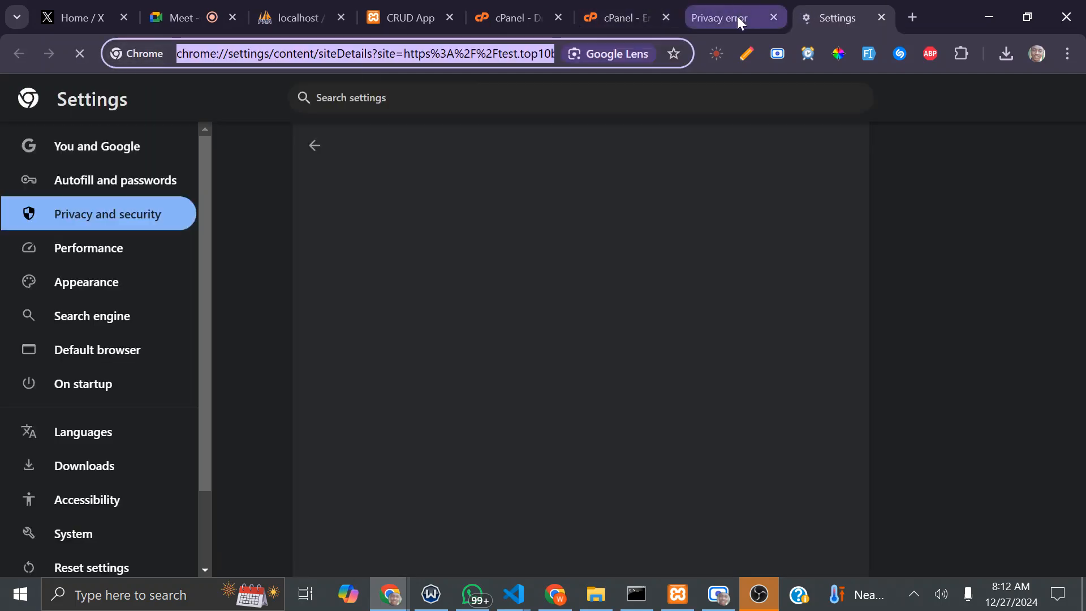
# Step: Expand the privacy warning's advanced details, then return to the cPanel email page
pyautogui.click(721, 13)
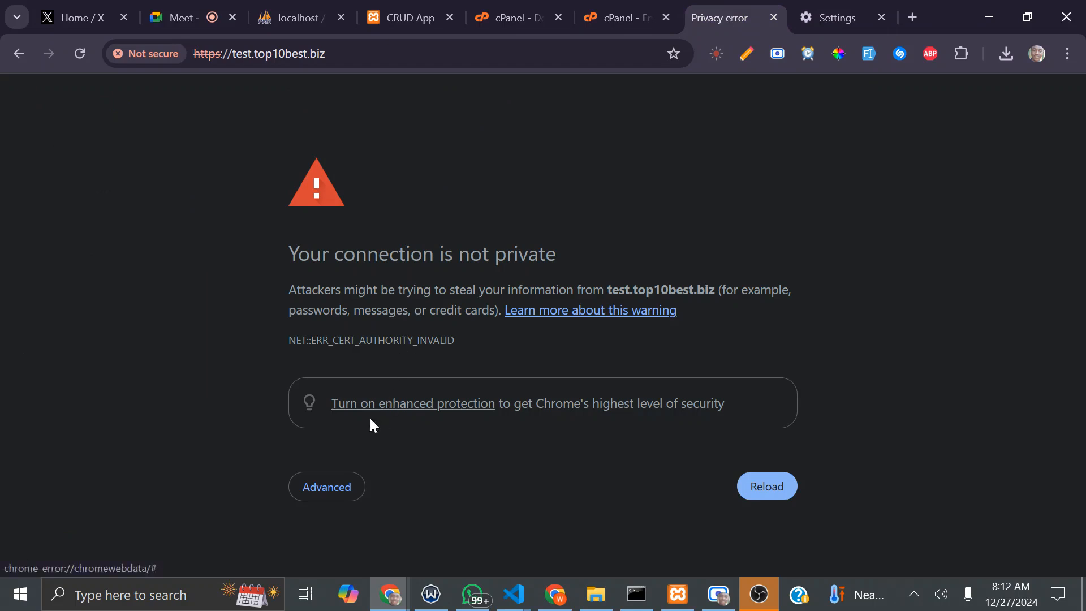
pyautogui.click(332, 487)
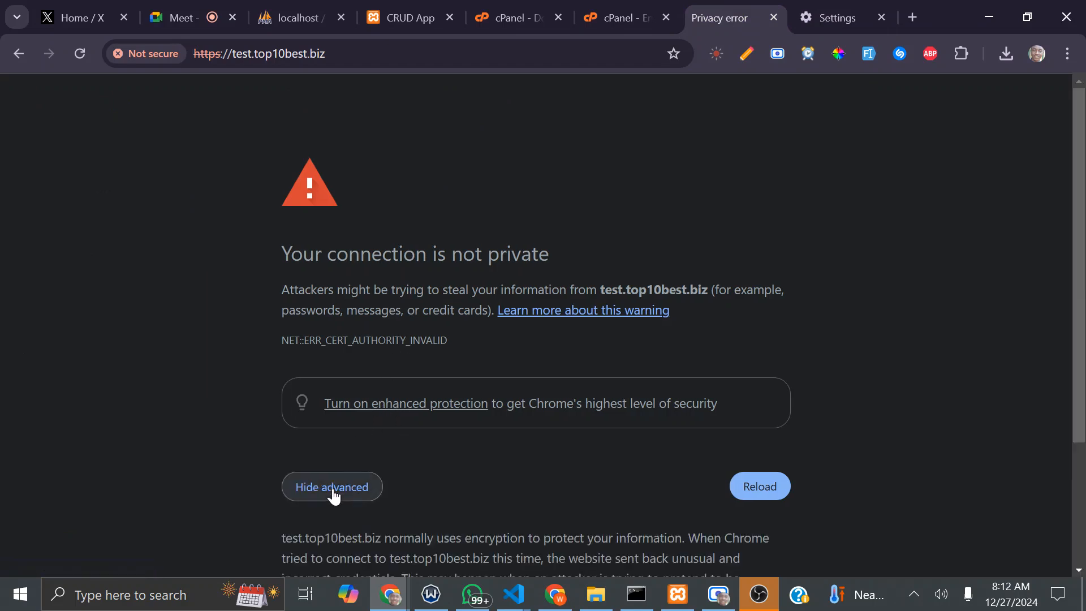
pyautogui.scroll(-3, 448, 352)
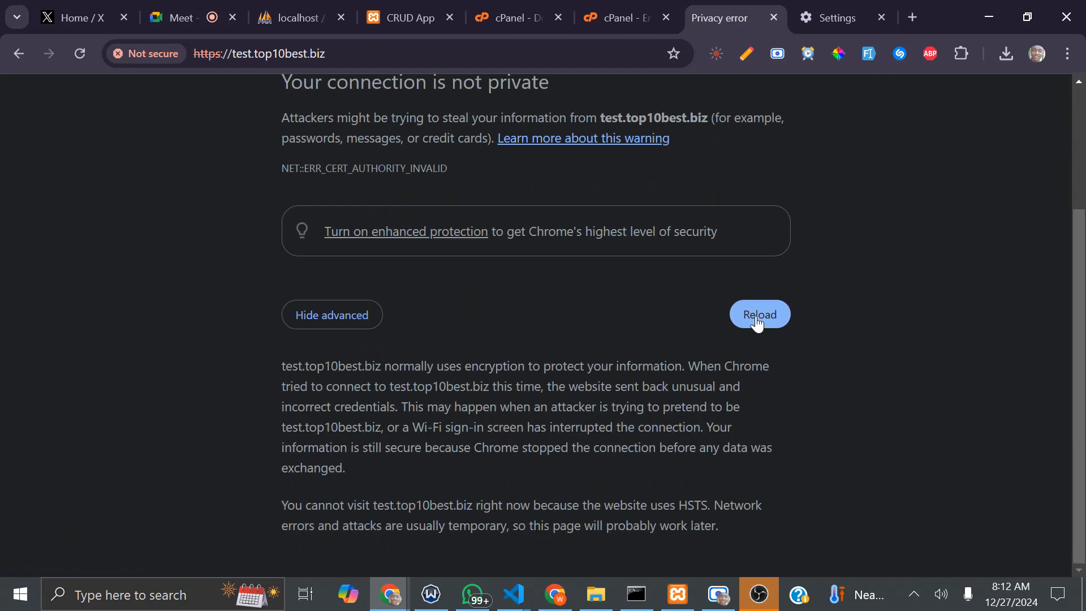
pyautogui.scroll(3, 222, 283)
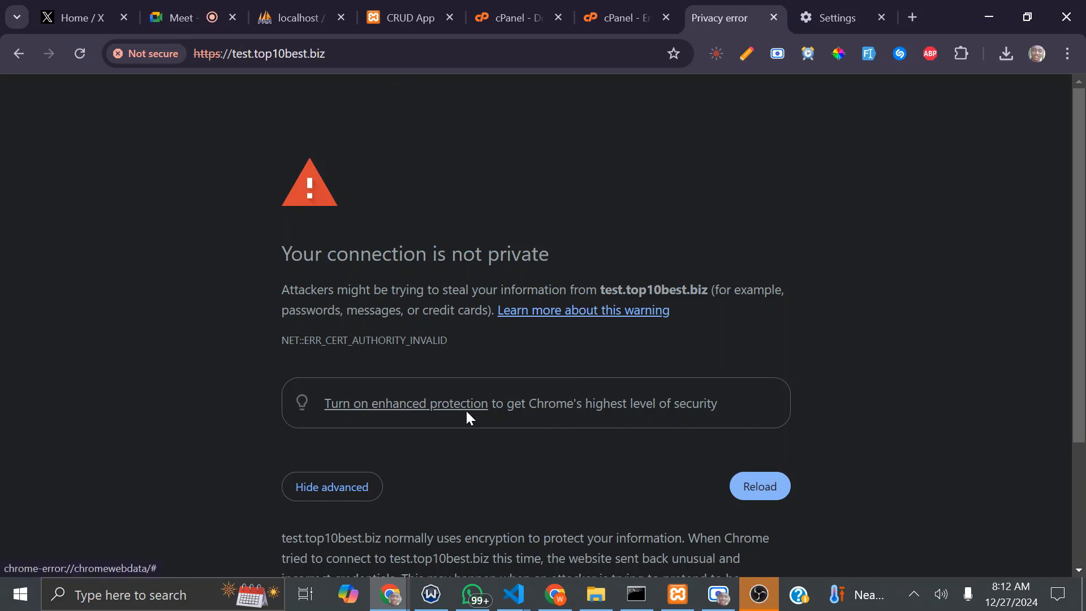
pyautogui.click(656, 11)
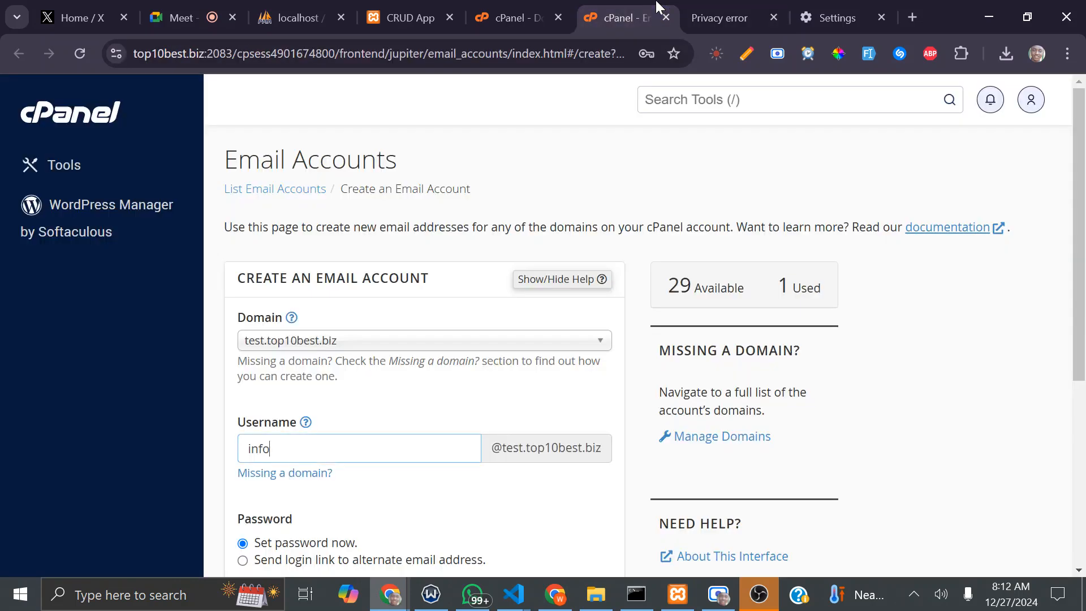
# Step: Check the warning beside test.top10best.biz's Force HTTPS Redirect toggle on the Domains list
pyautogui.click(521, 8)
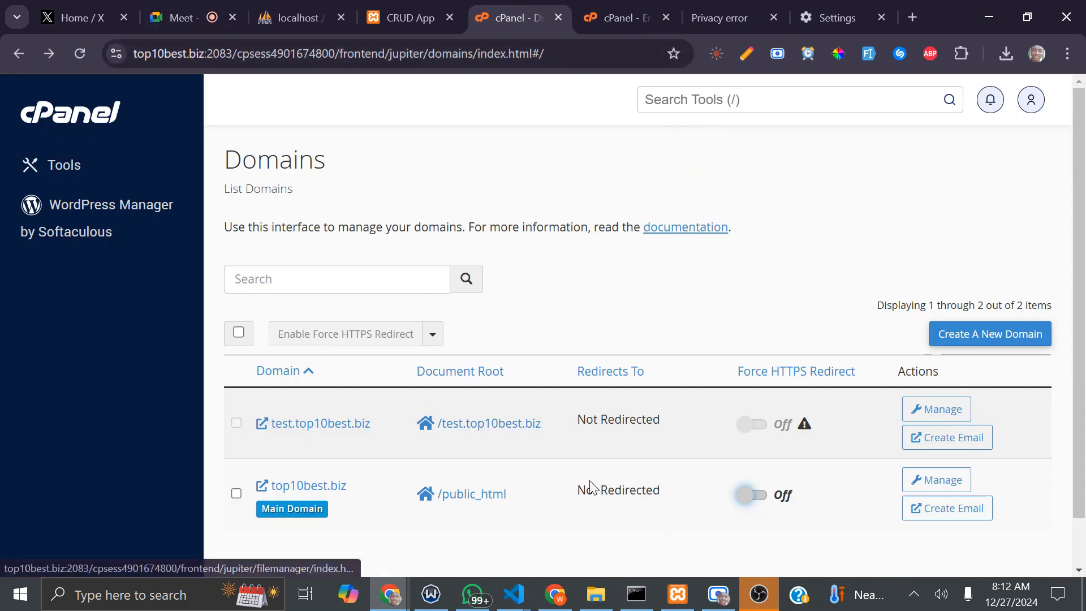
pyautogui.moveTo(804, 426)
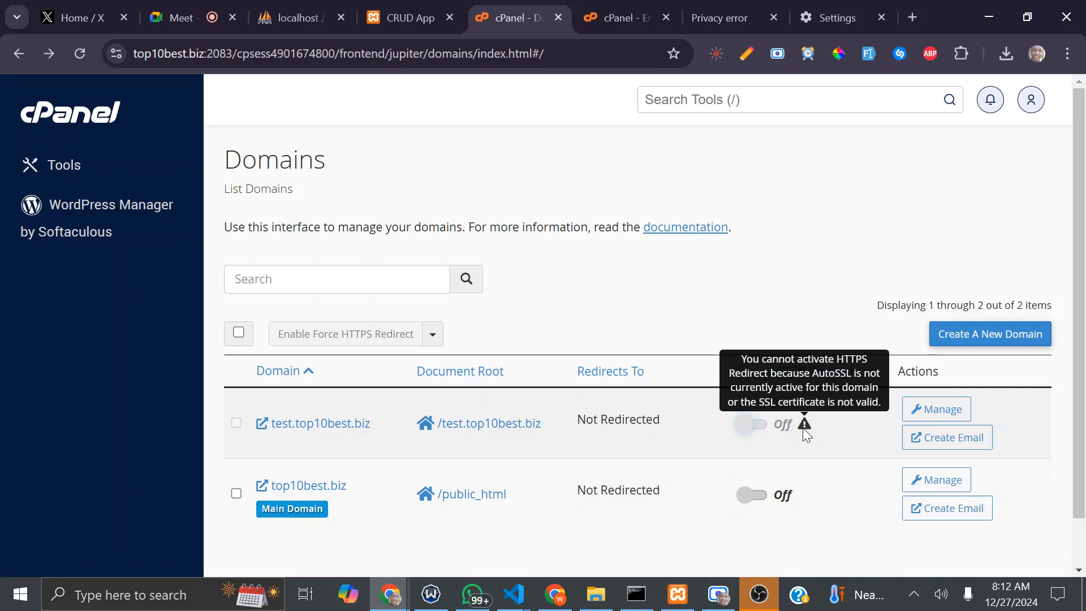
pyautogui.click(734, 102)
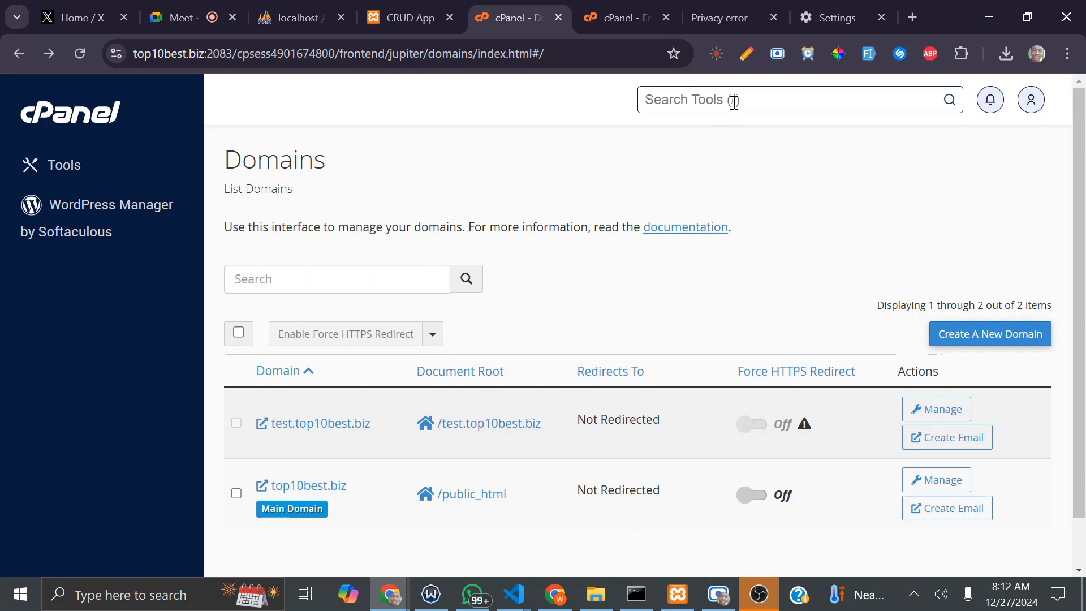
# Step: Search tools for 'ss', open SSL/TLS, and bring up the Manage SSL sites link options
pyautogui.write('ss')
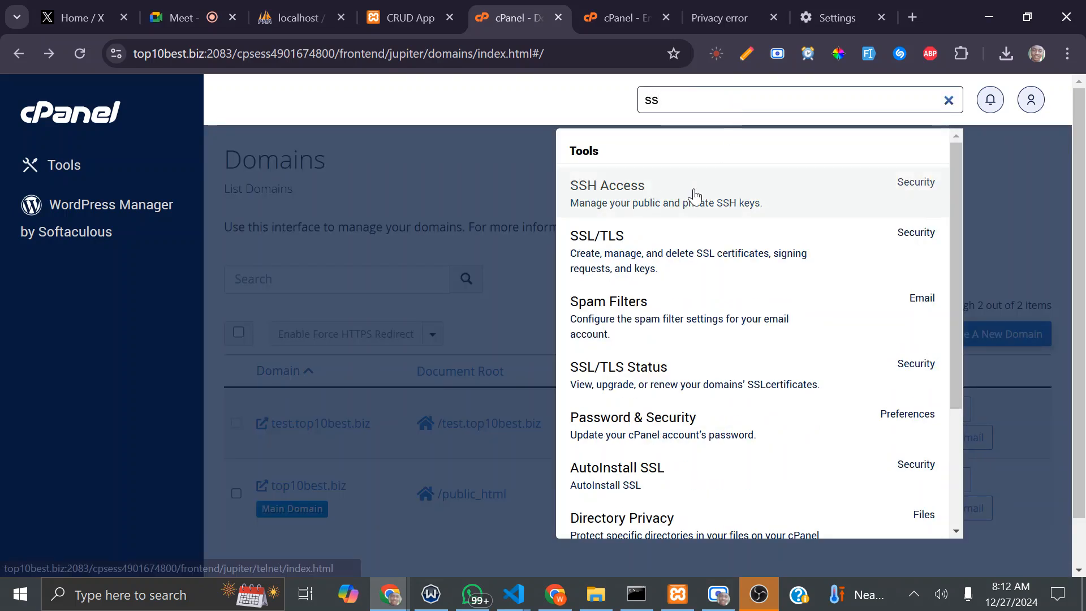
pyautogui.click(680, 260)
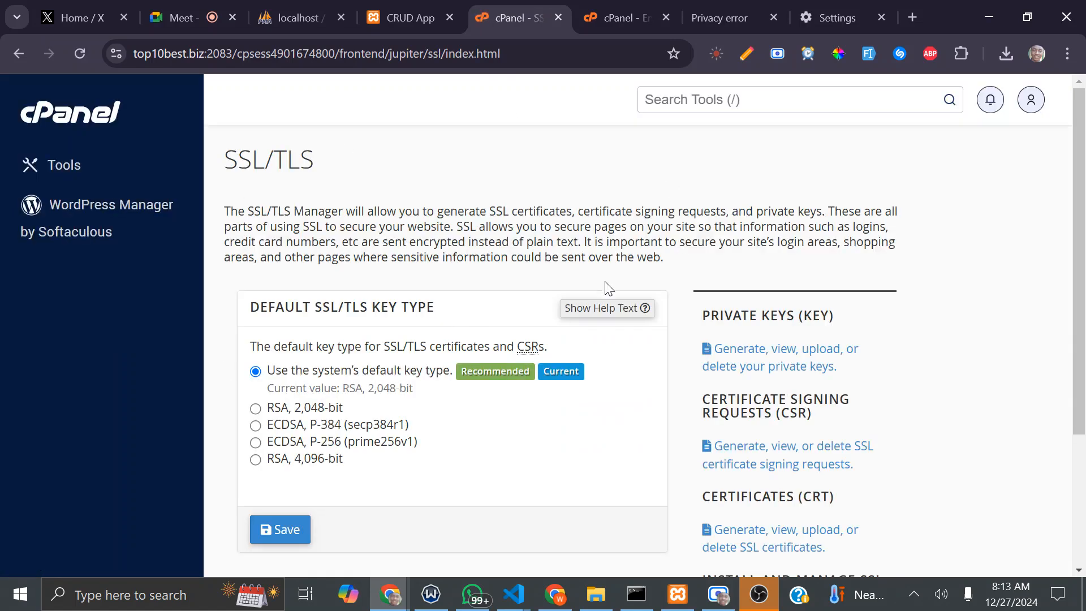
pyautogui.scroll(-3, 602, 291)
pyautogui.scroll(3, 296, 274)
pyautogui.scroll(-3, 338, 284)
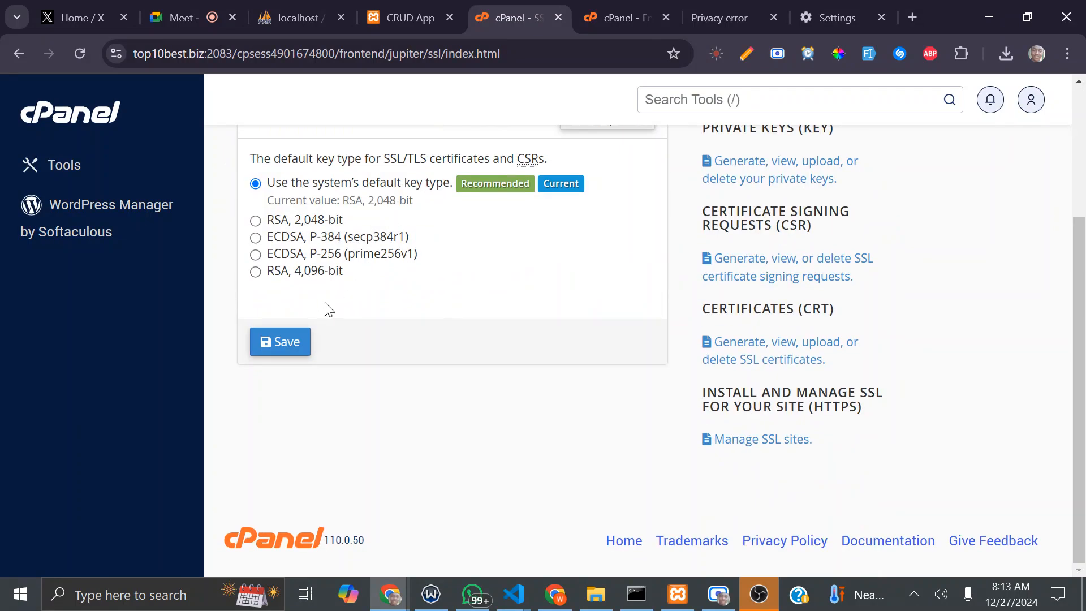
pyautogui.scroll(3, 515, 266)
pyautogui.scroll(-3, 530, 275)
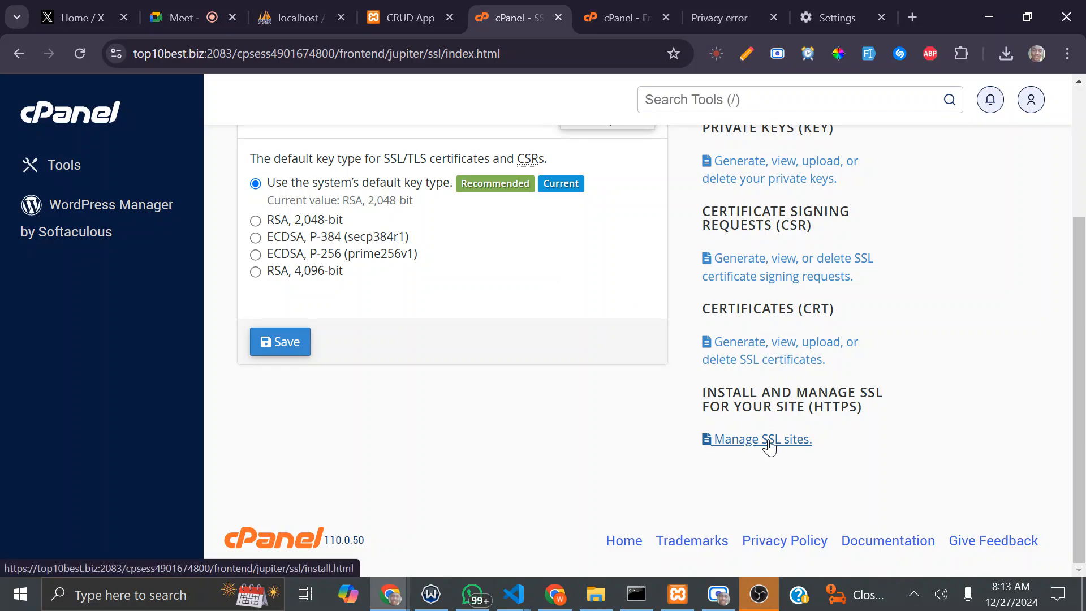
pyautogui.rightClick(769, 446)
# Step: Open Manage SSL sites in a new tab and locate test.top10best.biz's certificate expiring 12/27/25
pyautogui.click(837, 140)
pyautogui.click(531, 7)
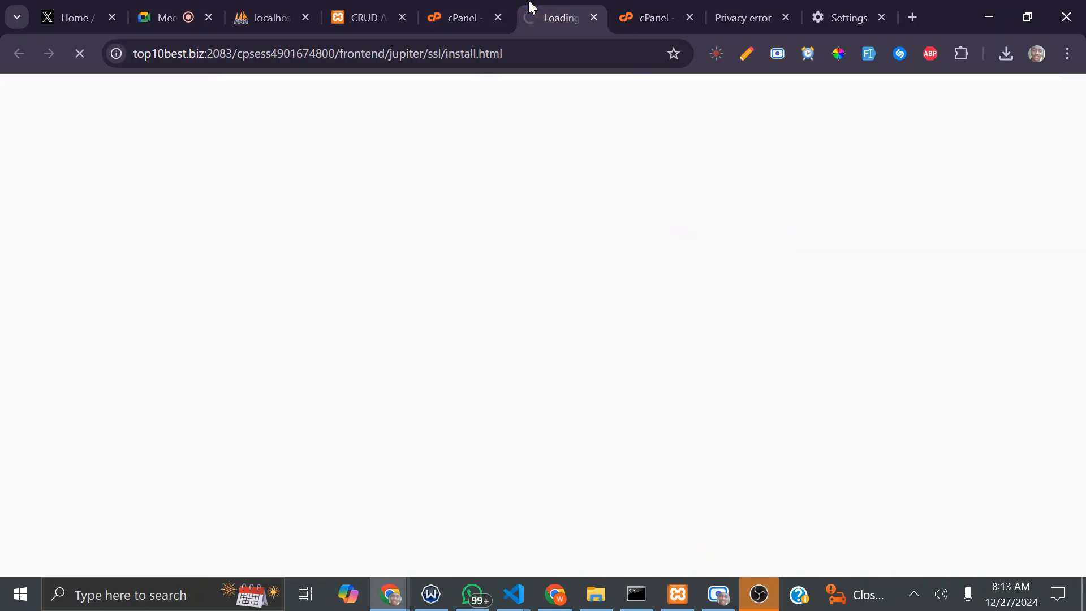
pyautogui.scroll(-10, 440, 248)
pyautogui.scroll(6, 496, 384)
pyautogui.scroll(-3, 483, 381)
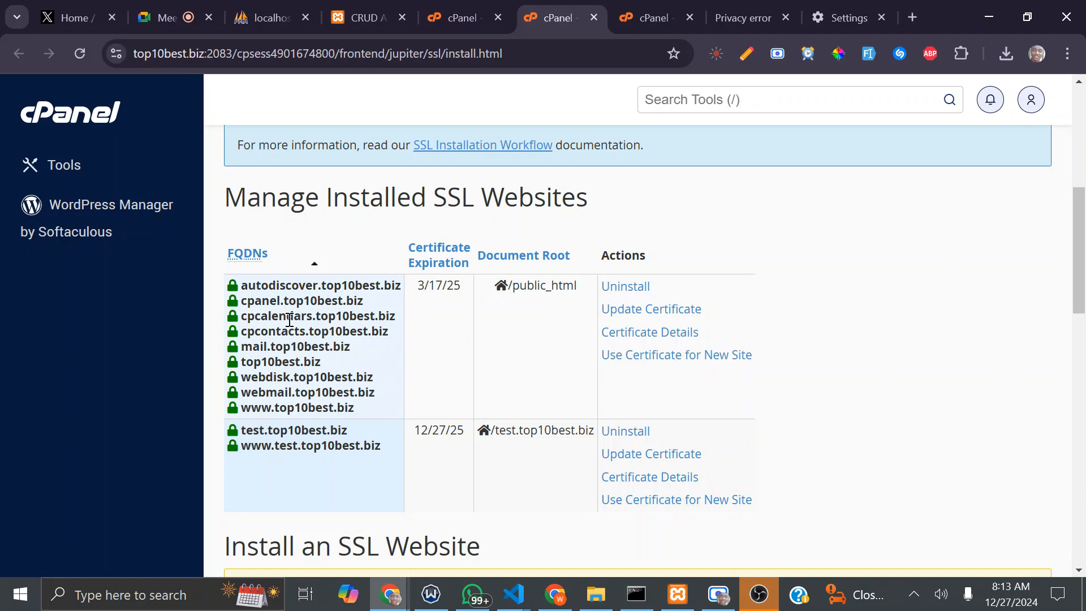
pyautogui.moveTo(259, 431); pyautogui.dragTo(331, 447)
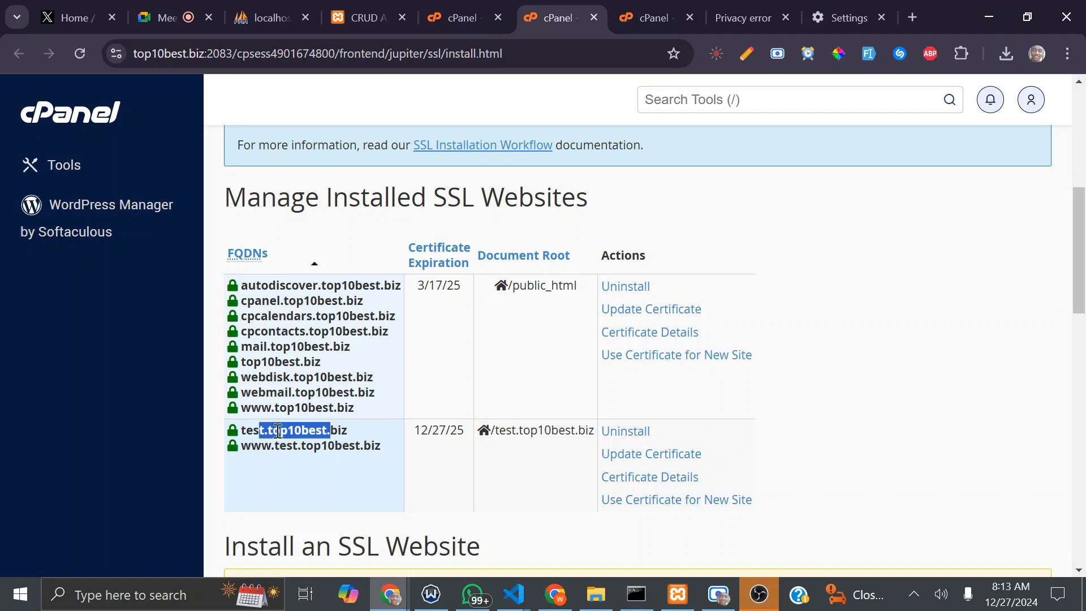
pyautogui.scroll(-6, 421, 403)
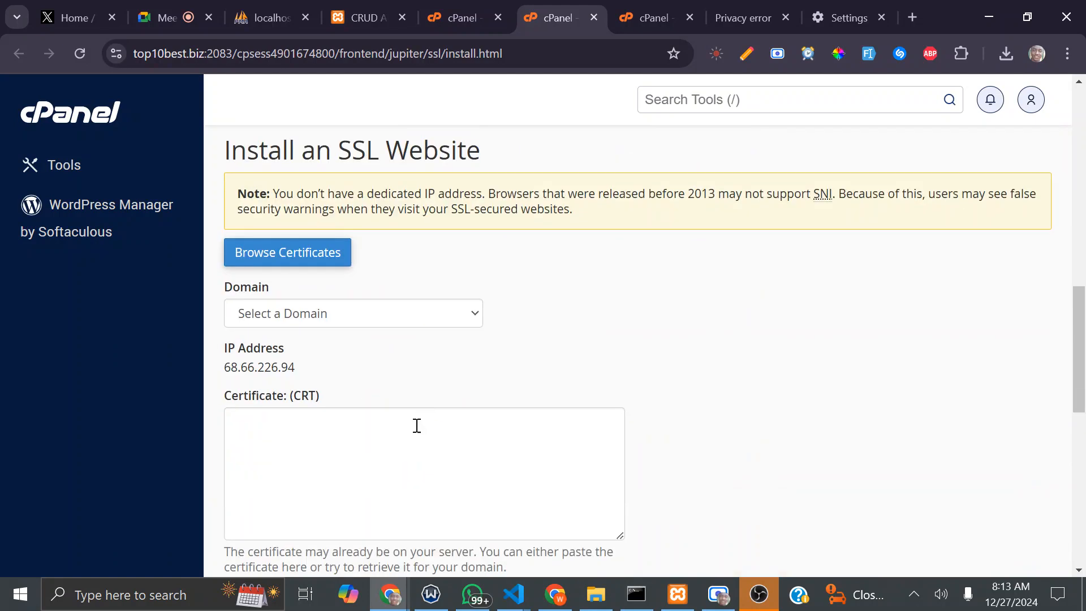
# Step: Install the SSL certificate for test.top10best.biz via Autofill by Domain and check the success message
pyautogui.click(406, 312)
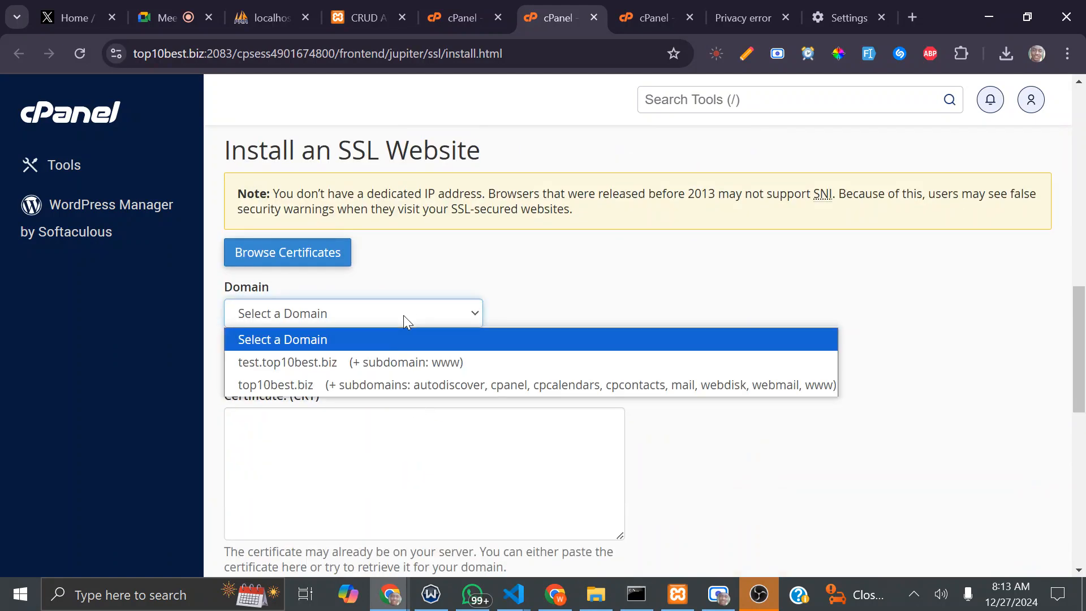
pyautogui.click(337, 367)
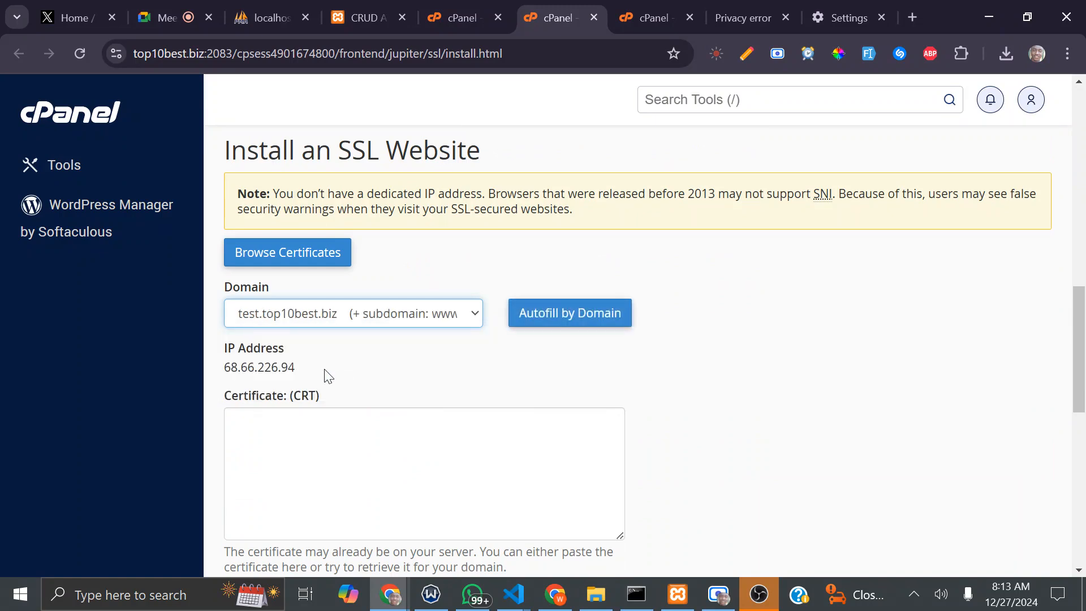
pyautogui.scroll(-10, 616, 345)
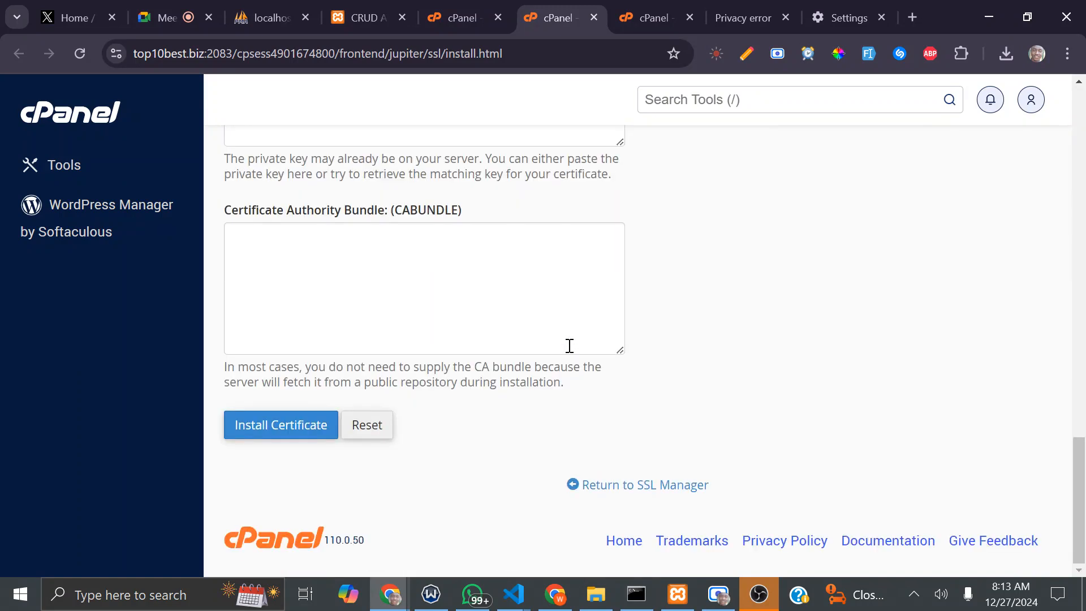
pyautogui.click(291, 424)
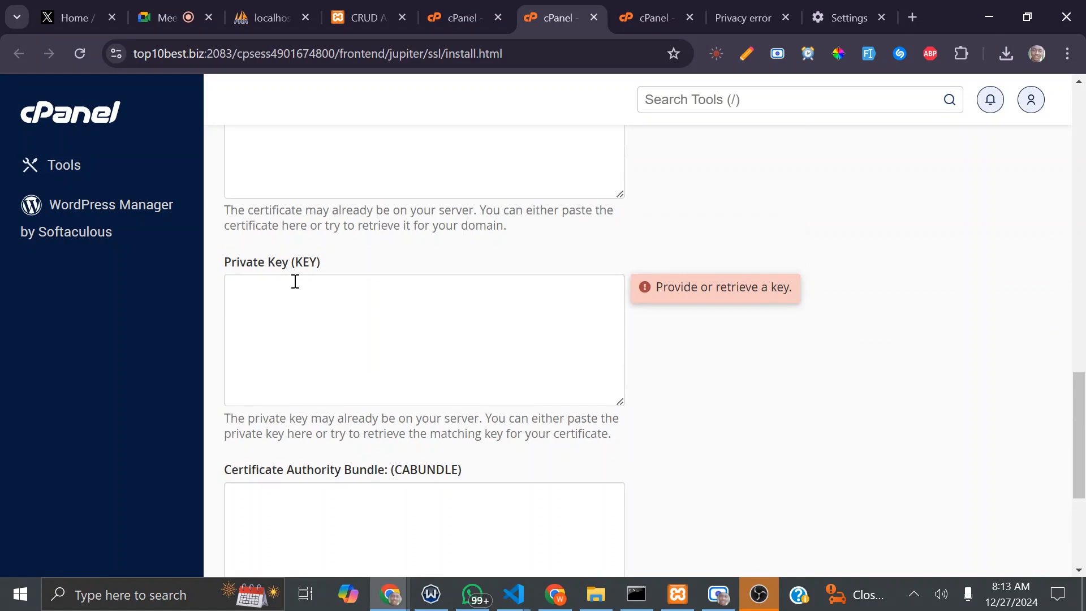
pyautogui.scroll(6, 345, 287)
pyautogui.click(545, 367)
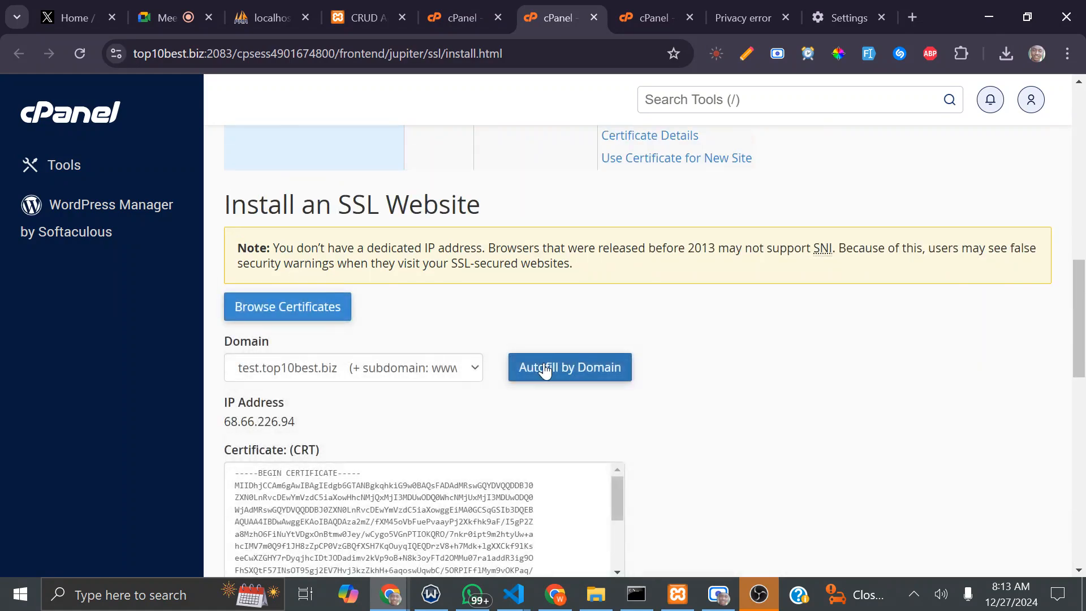
pyautogui.scroll(-10, 544, 368)
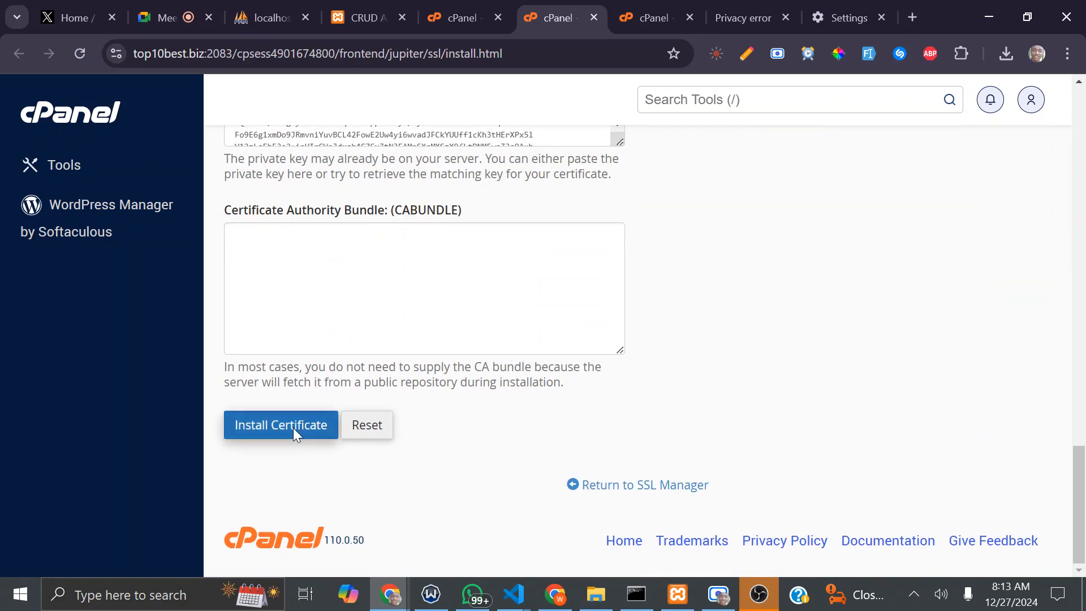
pyautogui.click(293, 428)
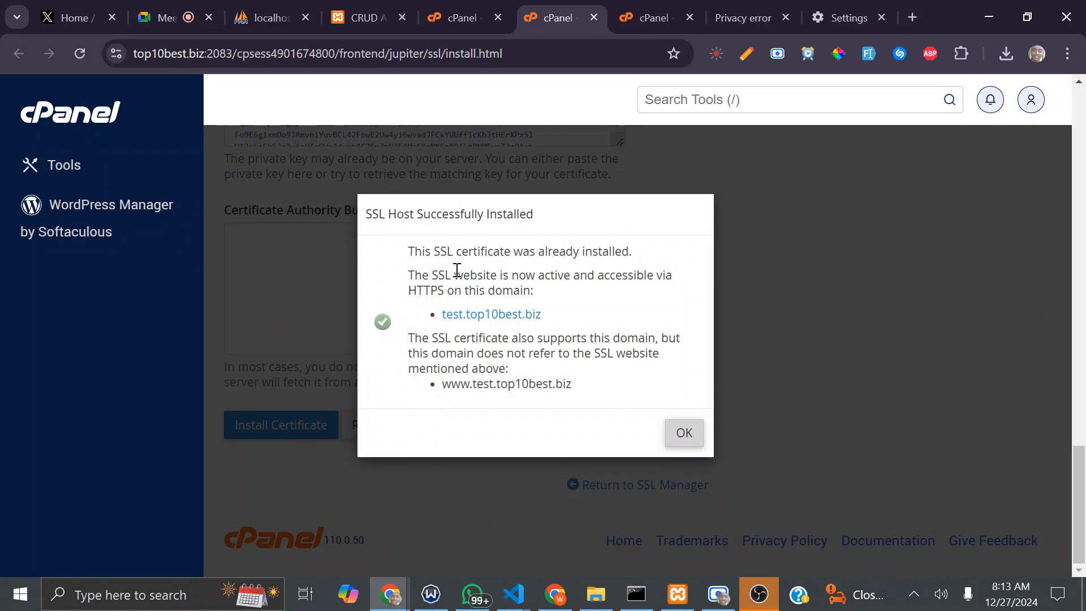
pyautogui.moveTo(408, 254); pyautogui.dragTo(591, 388)
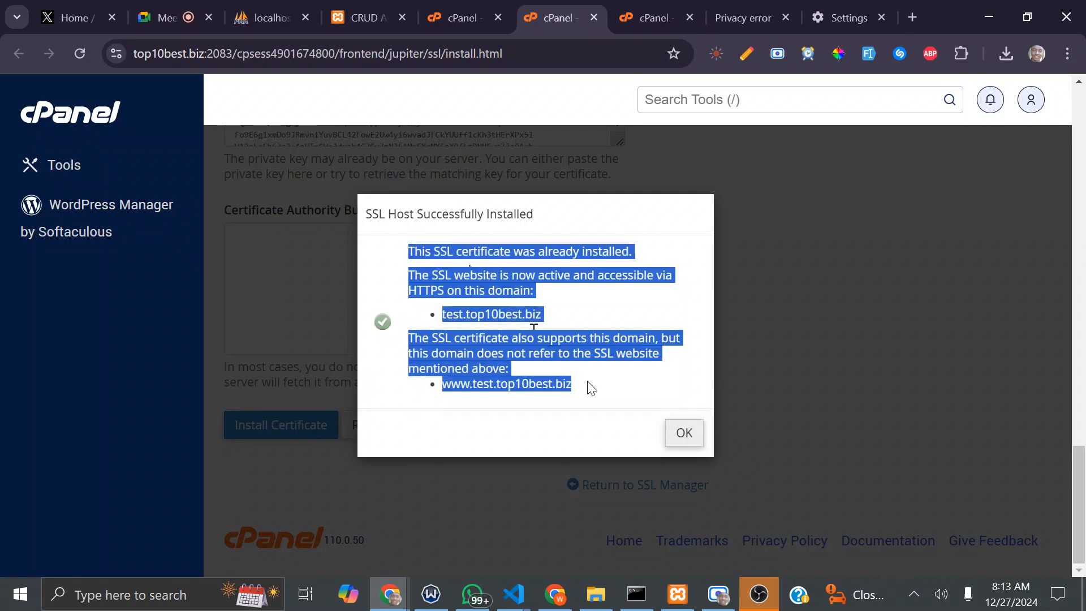
pyautogui.click(580, 341)
# Step: Open test.top10best.biz in a new tab, expand the privacy warning details, and select its host name
pyautogui.rightClick(484, 314)
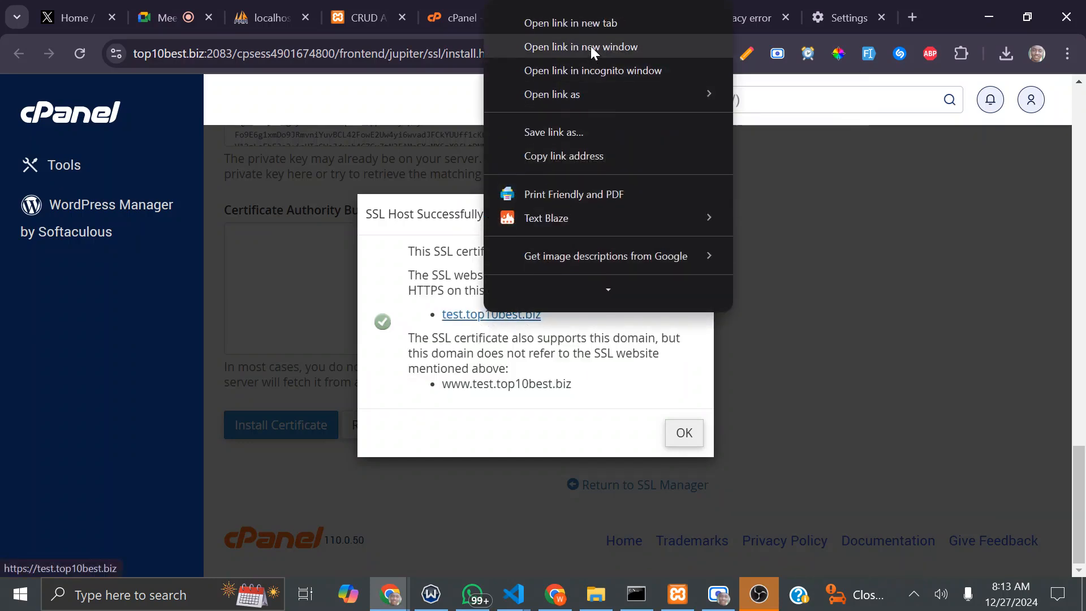
pyautogui.click(590, 26)
pyautogui.click(591, 1)
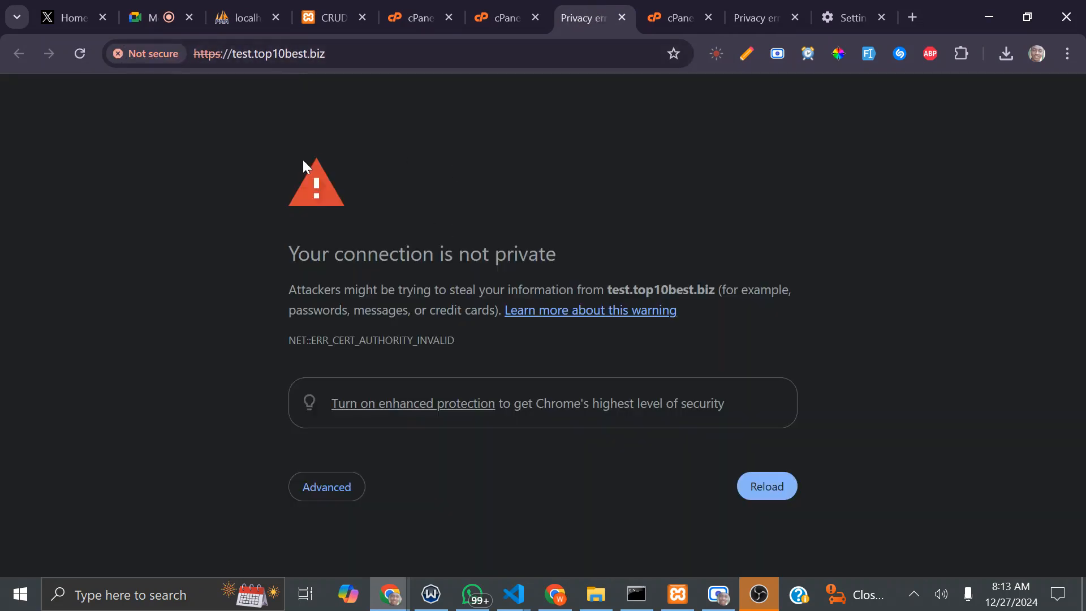
pyautogui.click(341, 488)
pyautogui.scroll(-3, 432, 410)
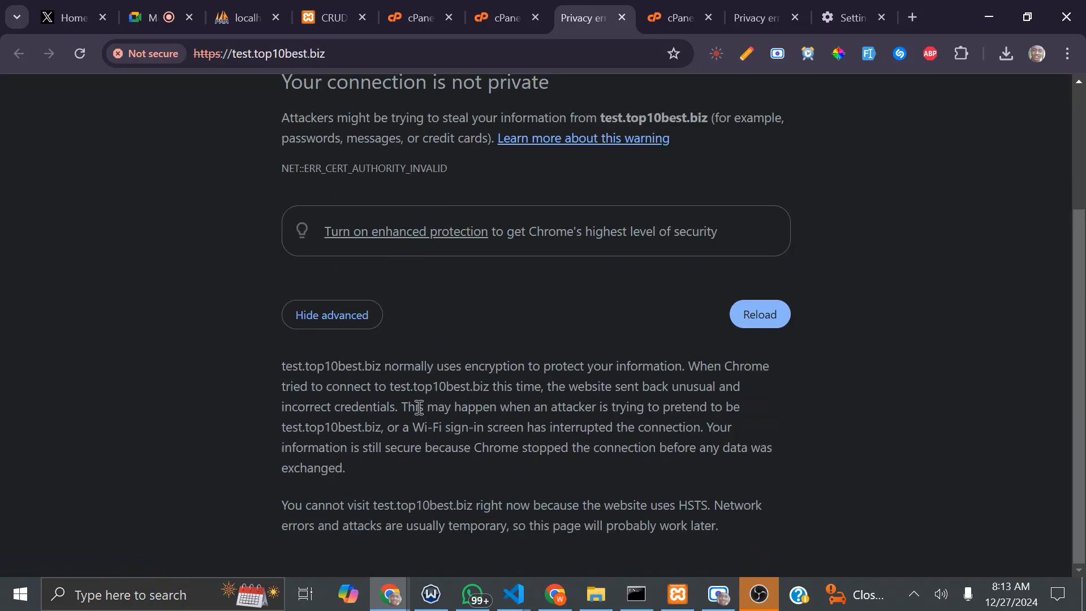
pyautogui.scroll(3, 416, 410)
pyautogui.click(369, 46)
pyautogui.moveTo(371, 54); pyautogui.dragTo(246, 51)
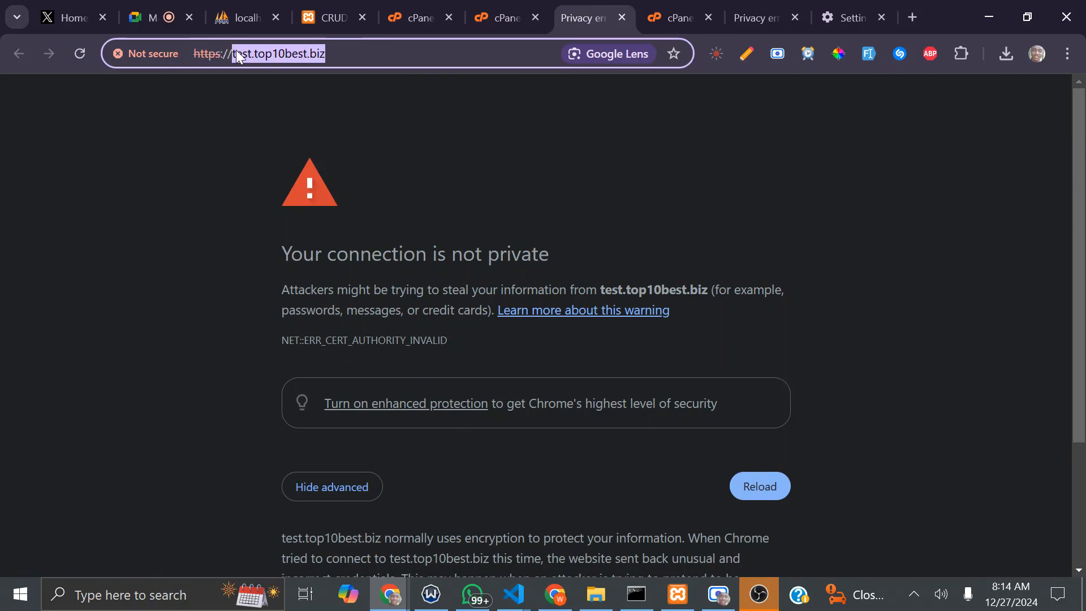
# Step: Close all tabs to the right of the CRUD App tab
pyautogui.click(323, 9)
pyautogui.rightClick(323, 8)
pyautogui.click(388, 323)
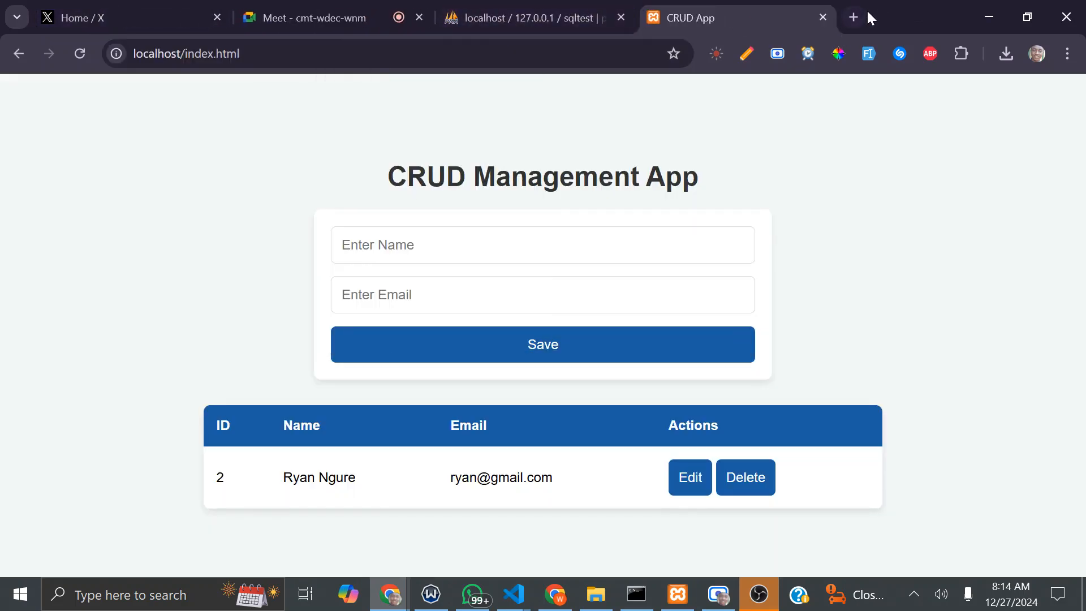
# Step: Log into the digitalvortexltd.com cPanel account in a new tab with the saved credentials
pyautogui.click(856, 16)
pyautogui.click(322, 50)
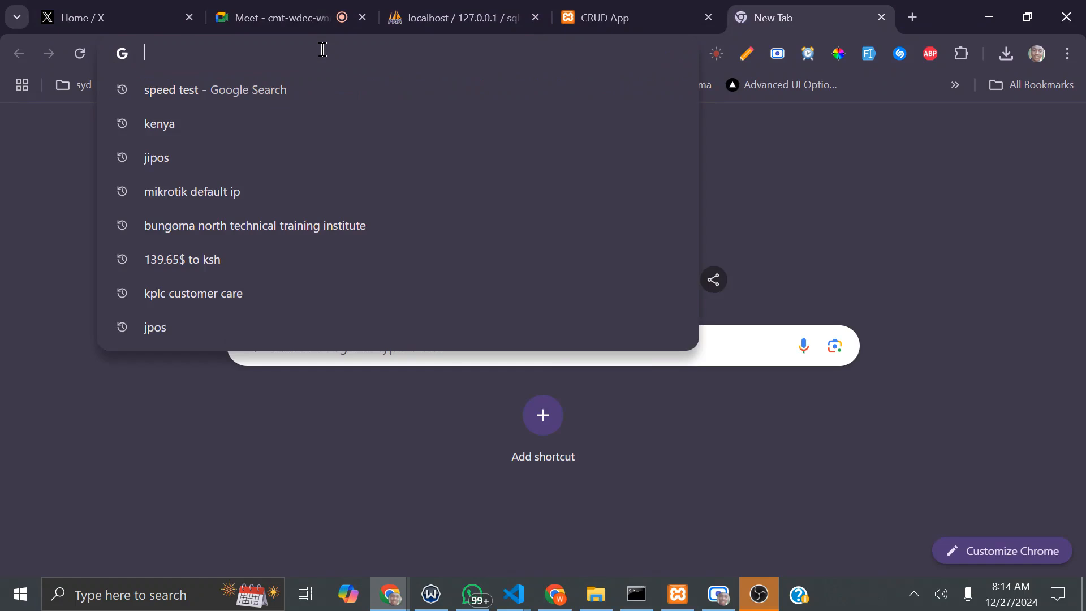
pyautogui.write('digitalvortexltd.com')
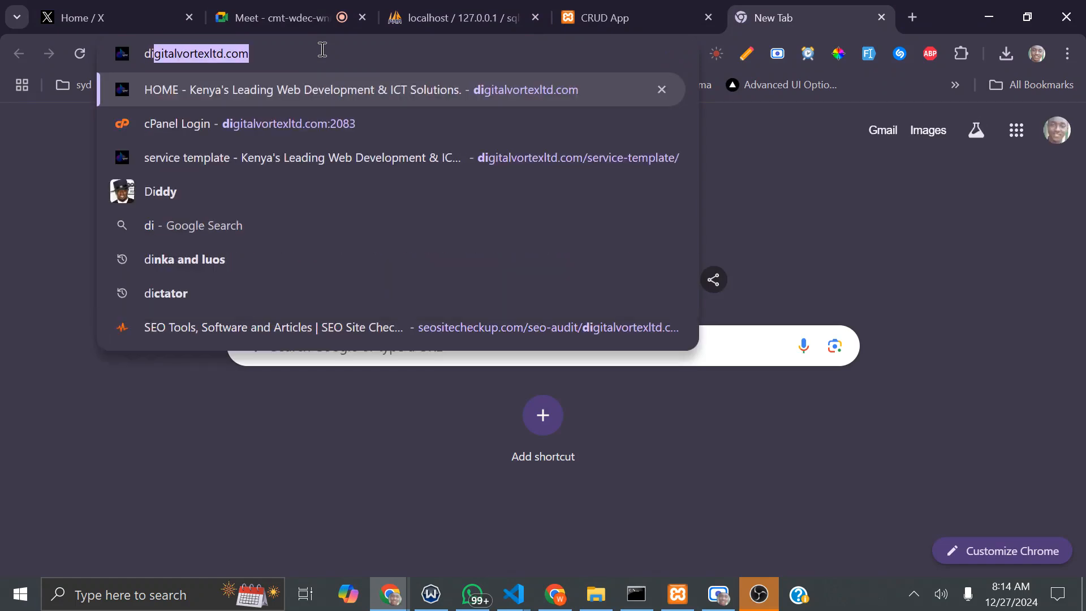
pyautogui.click(339, 134)
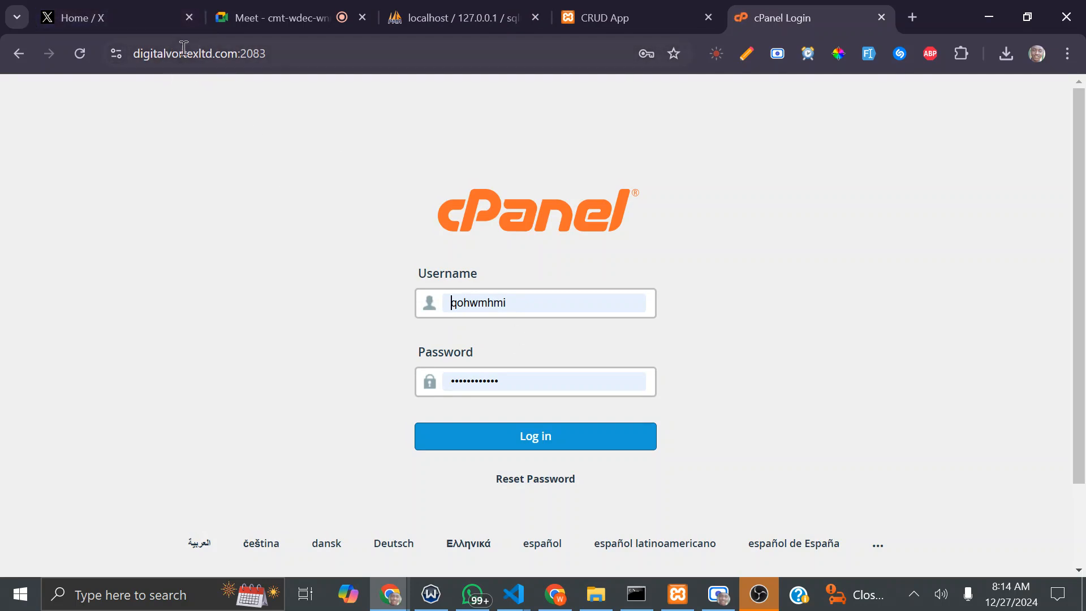
pyautogui.click(535, 435)
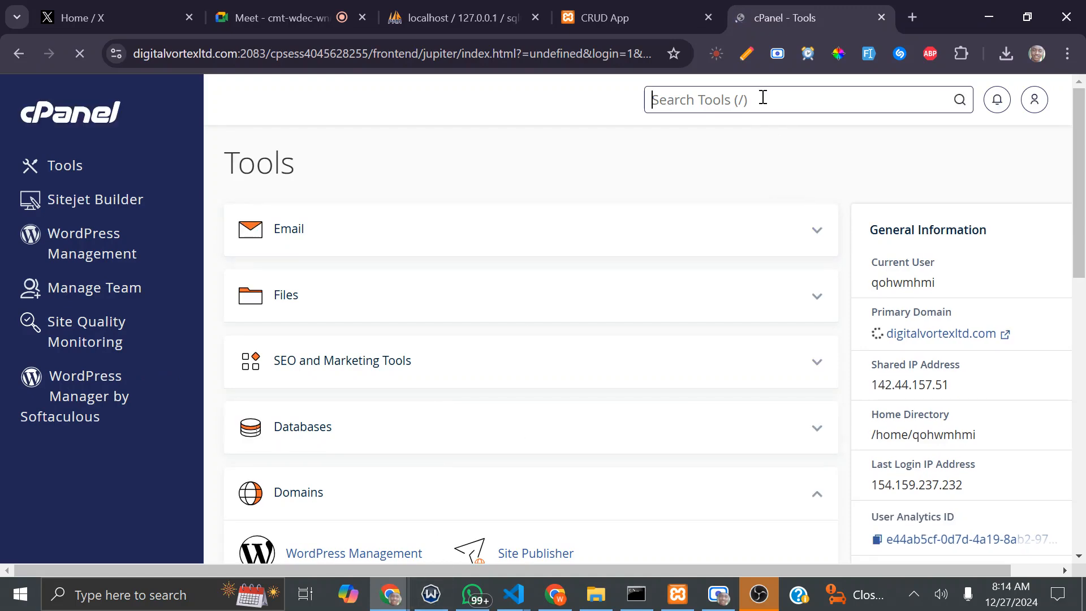
# Step: Try loading test1.digitalvortexltd.com in another tab, then return to cPanel Tools
pyautogui.click(911, 17)
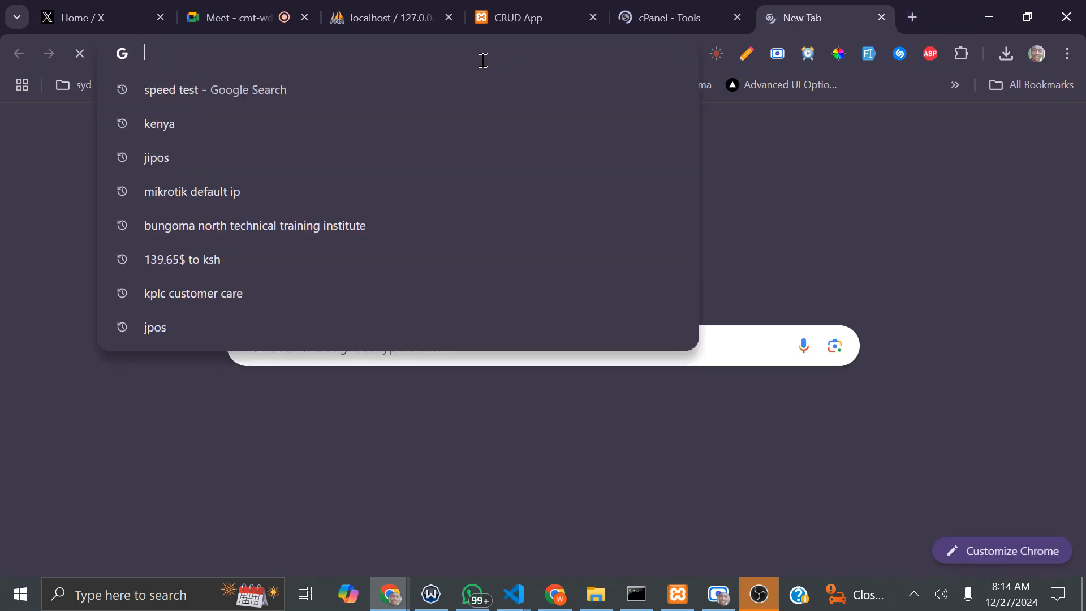
pyautogui.write('test1.digitalvortexltd.com')
pyautogui.press('Return')
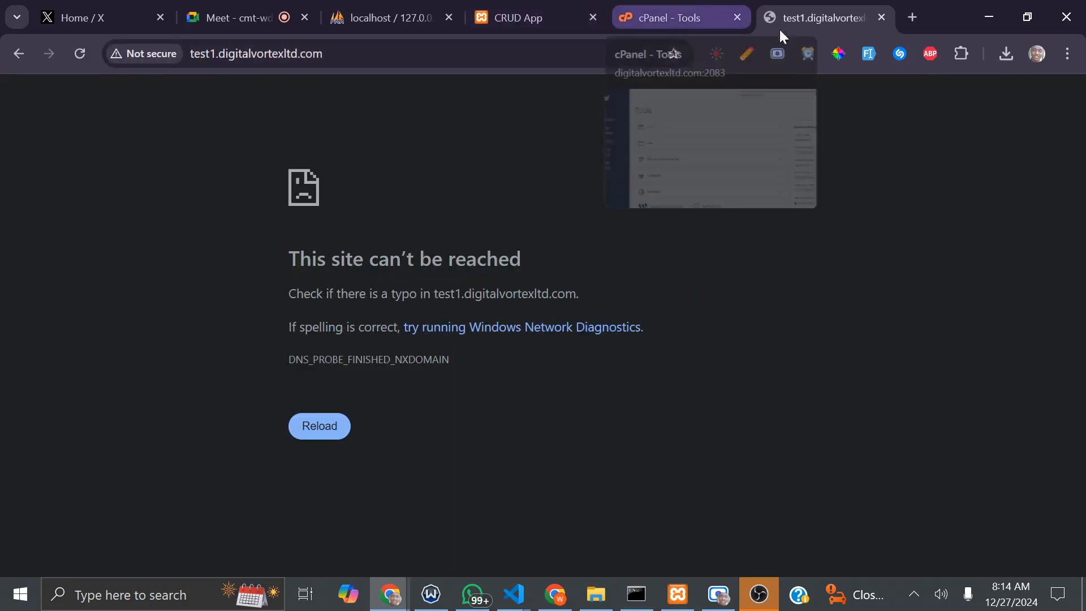
pyautogui.click(658, 9)
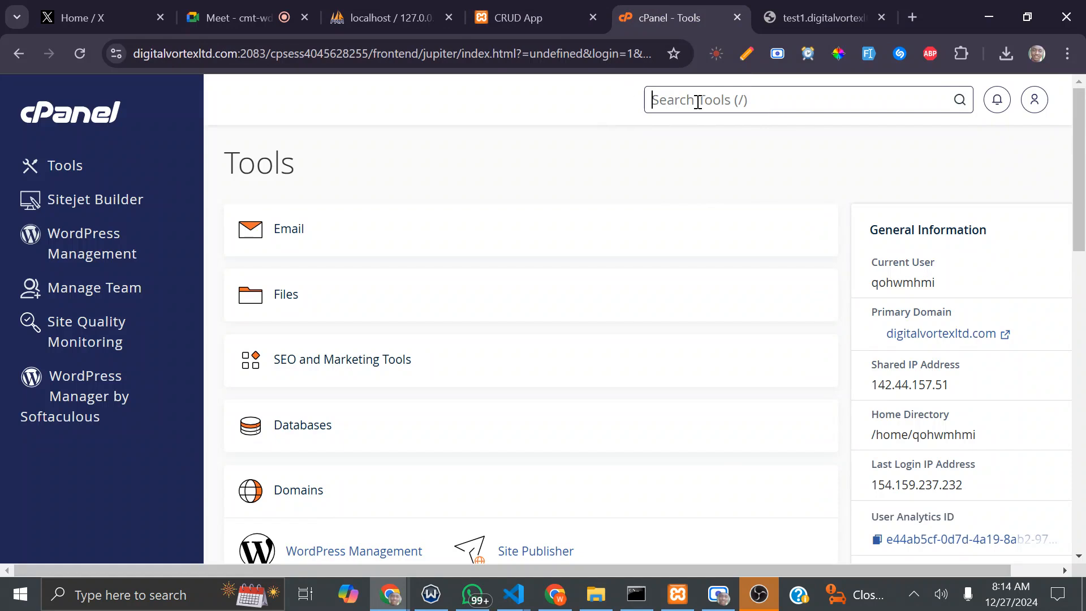
# Step: Search cPanel Tools for 'doma' and open the Domains page
pyautogui.write('doma')
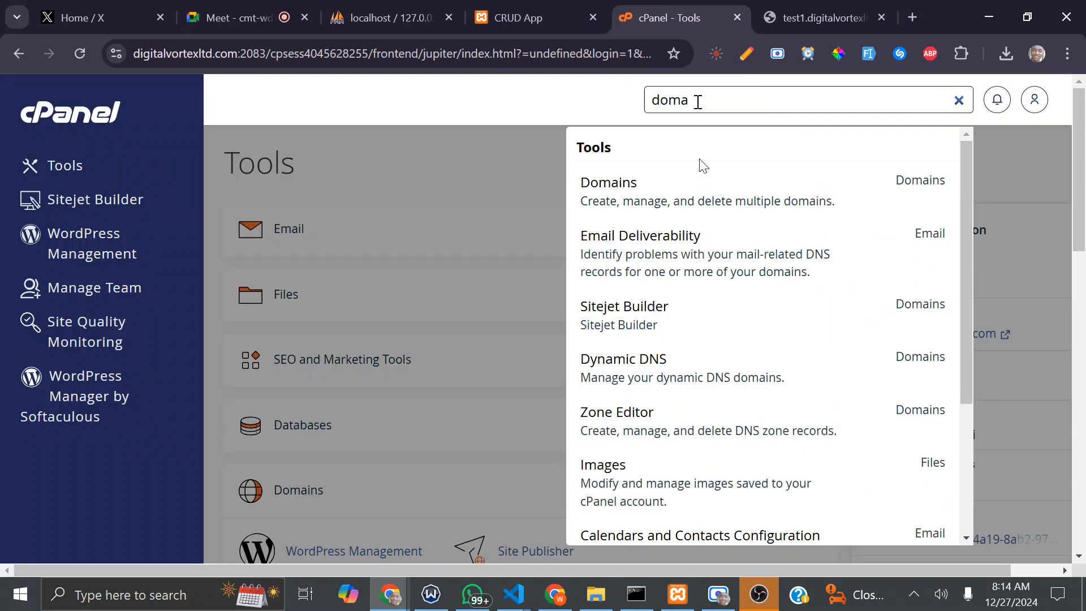
pyautogui.click(701, 200)
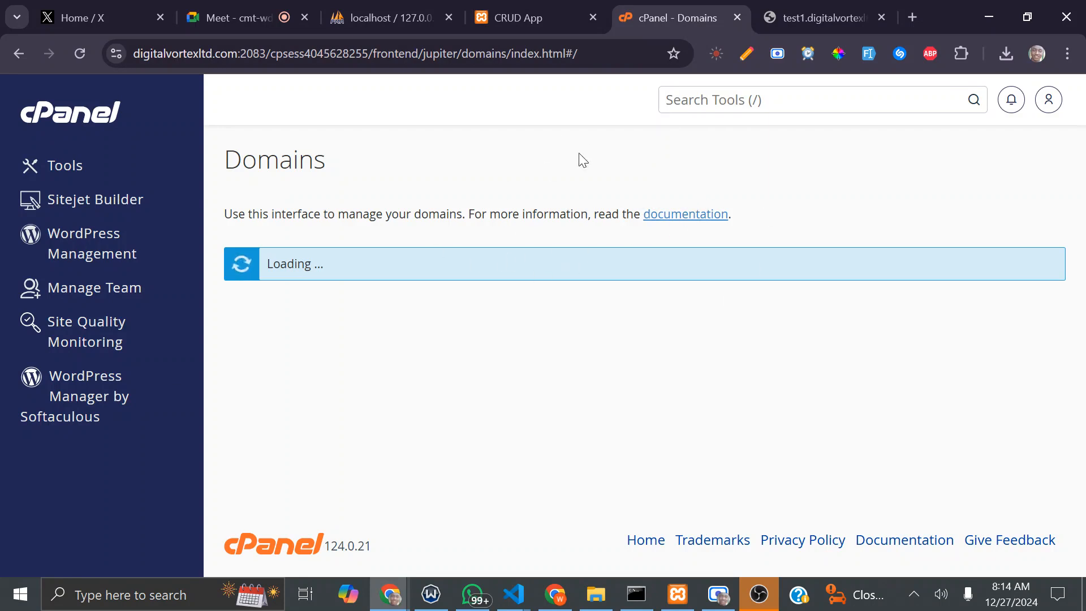
pyautogui.scroll(-7, 626, 353)
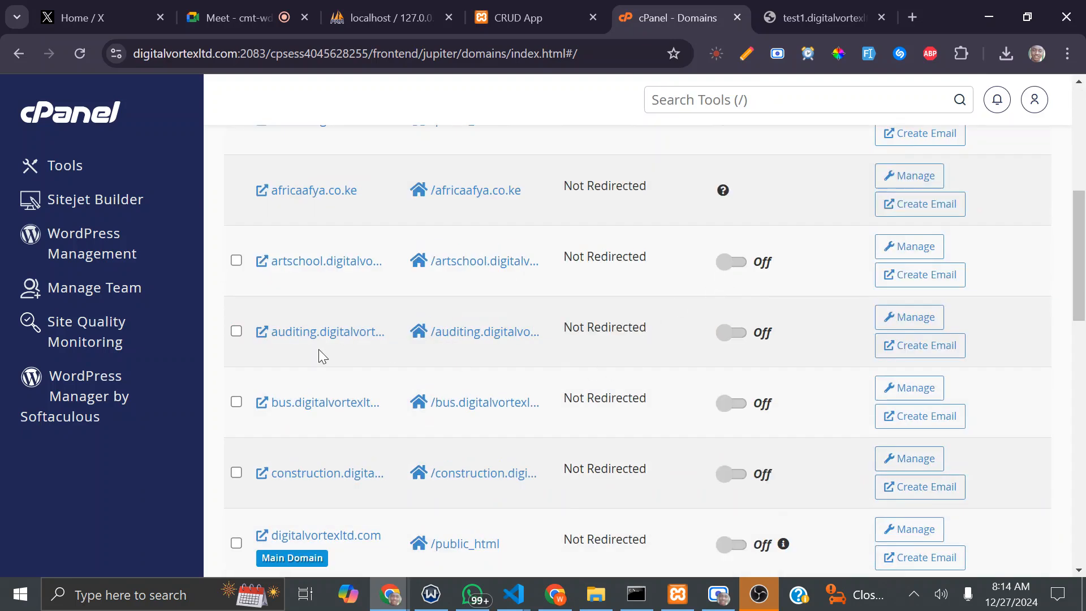
pyautogui.scroll(-12, 317, 350)
pyautogui.scroll(-3, 340, 401)
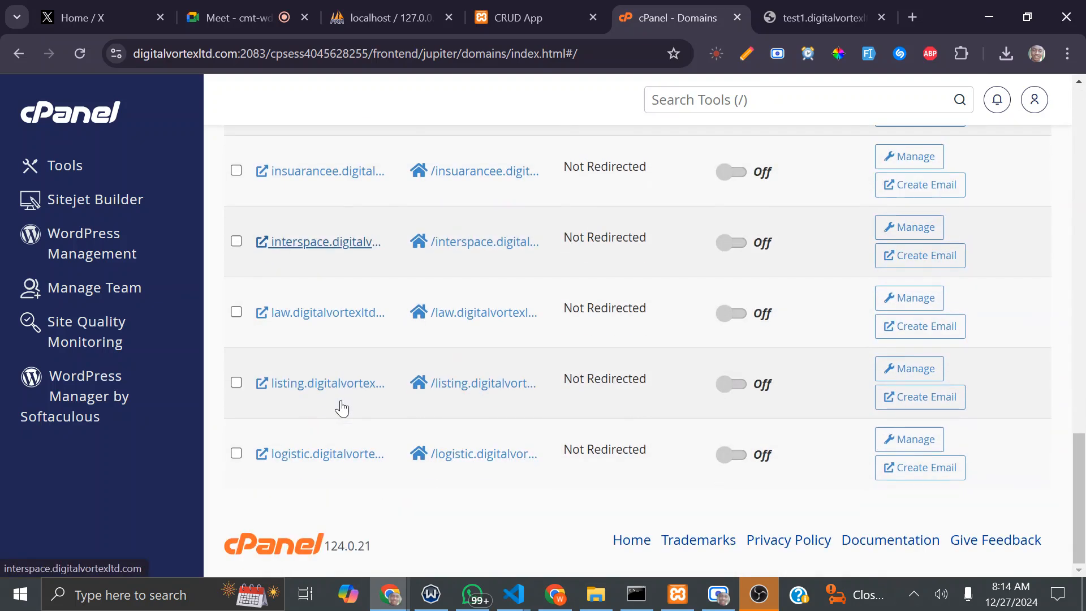
pyautogui.scroll(16, 349, 399)
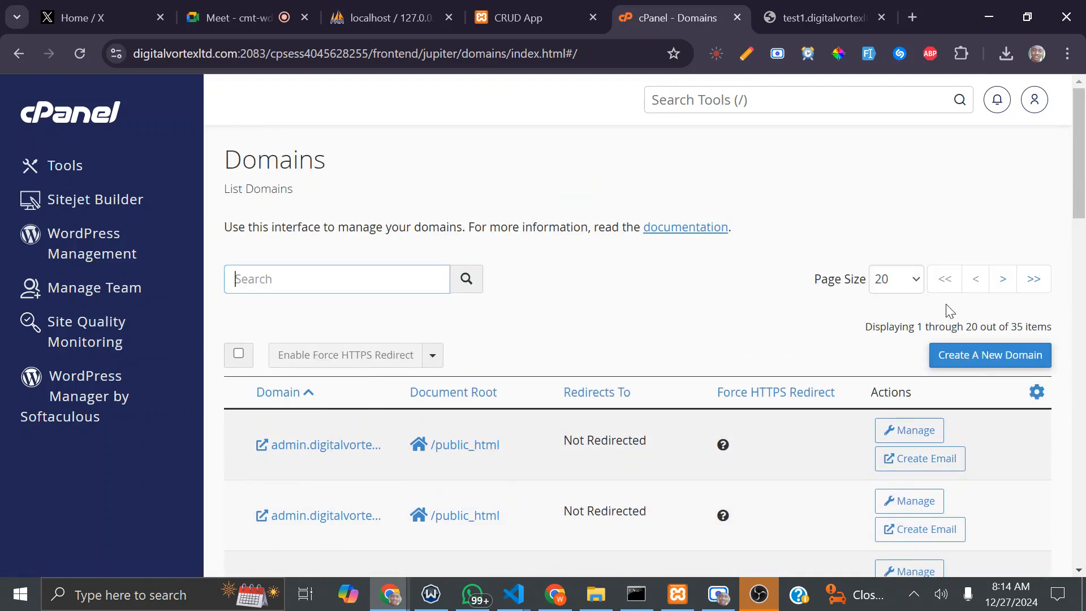
# Step: Set the Domains page size to 50 and scroll through all 35 domains
pyautogui.click(914, 281)
pyautogui.click(908, 326)
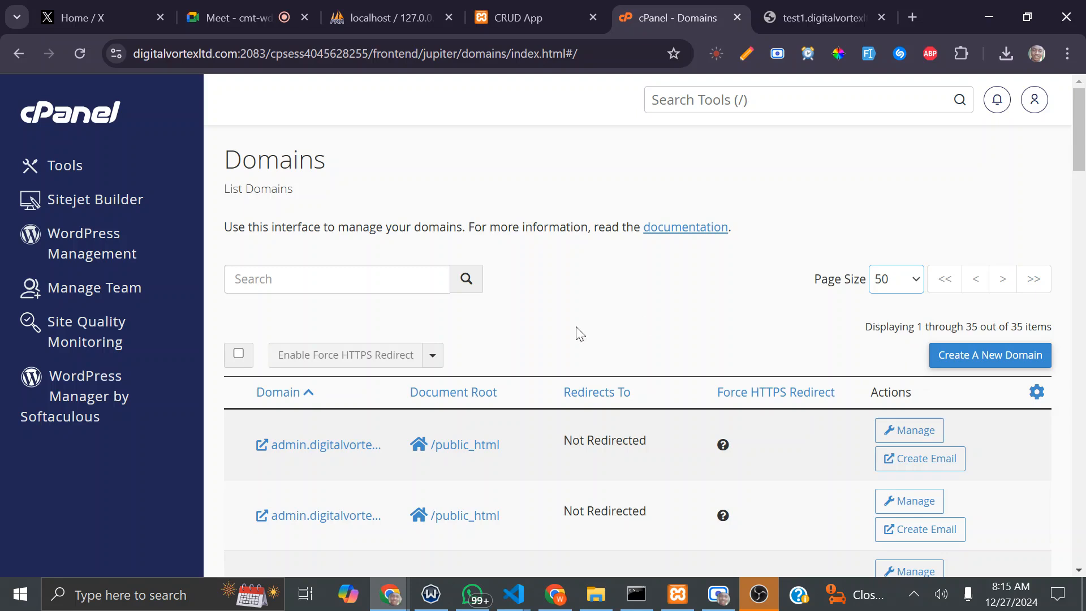
pyautogui.scroll(-15, 581, 332)
pyautogui.scroll(-12, 590, 334)
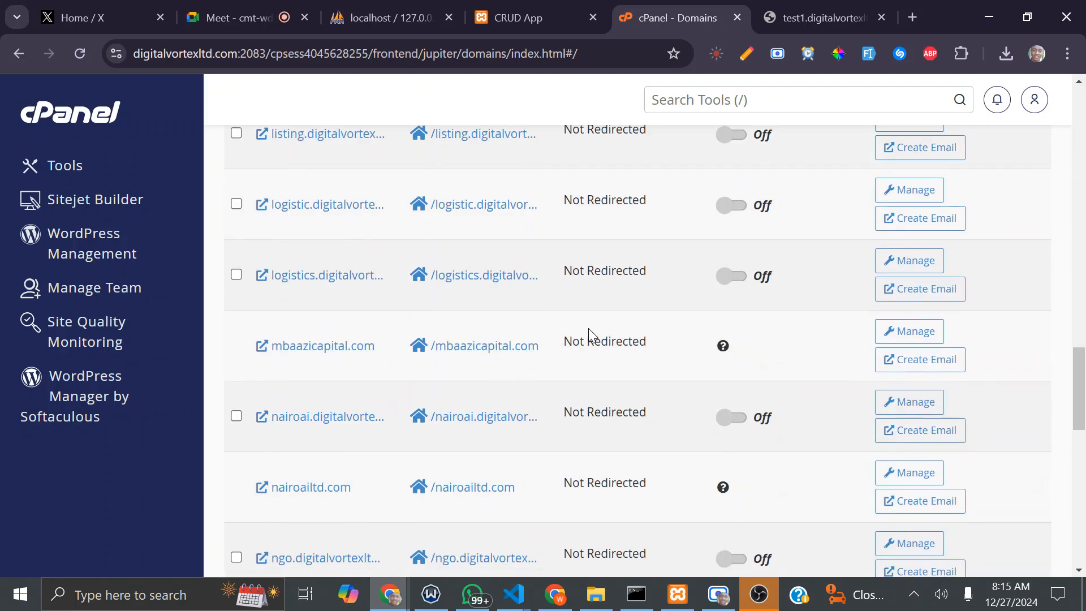
pyautogui.scroll(-6, 590, 334)
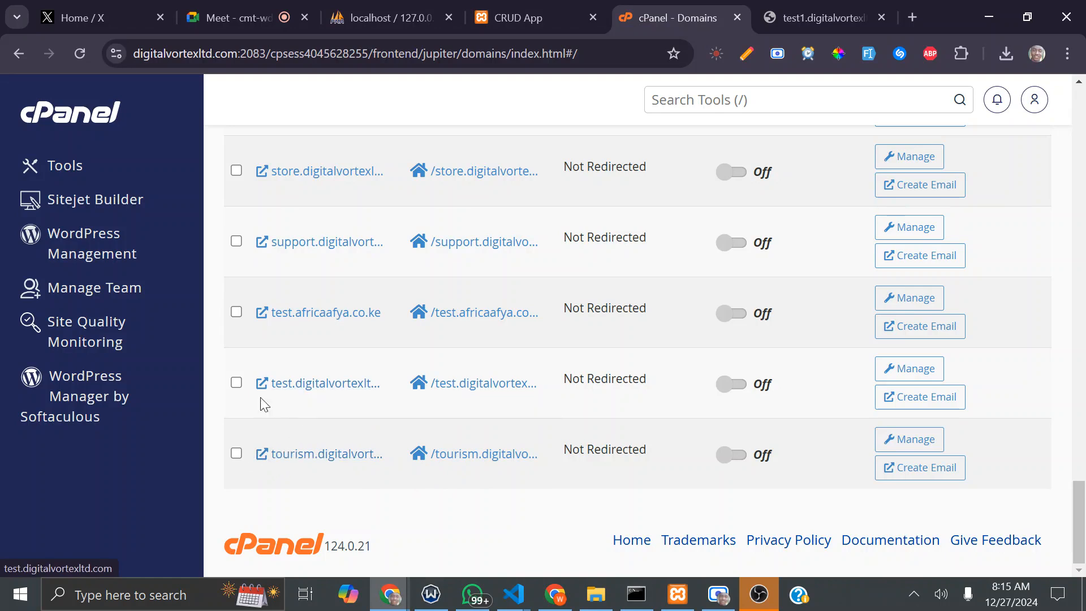
# Step: Open test.digitalvortexltd.com in a new tab and close the unreachable test1 tab
pyautogui.rightClick(318, 388)
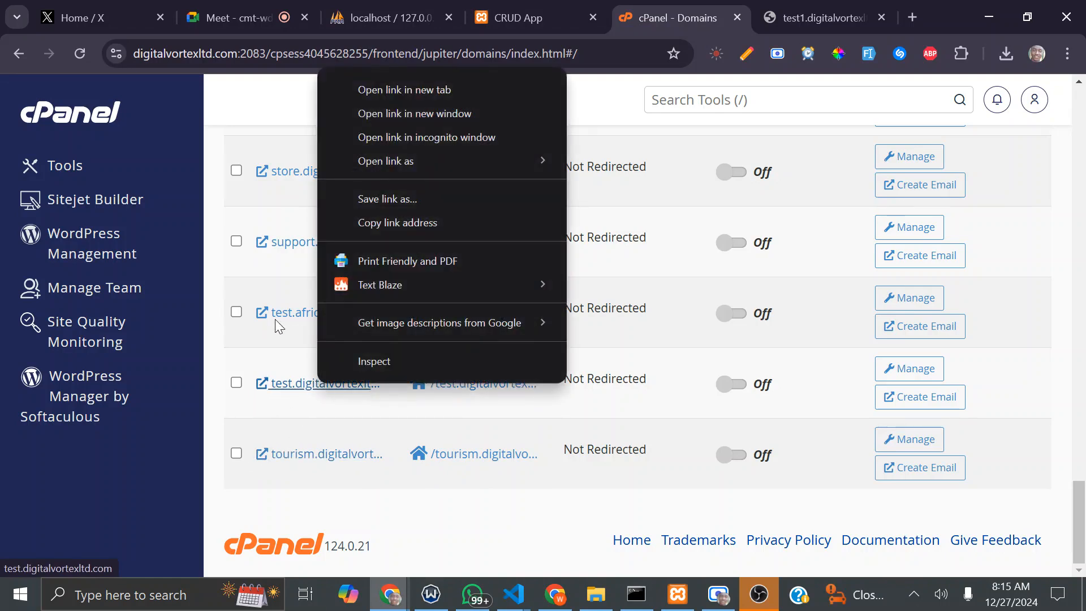
pyautogui.click(419, 91)
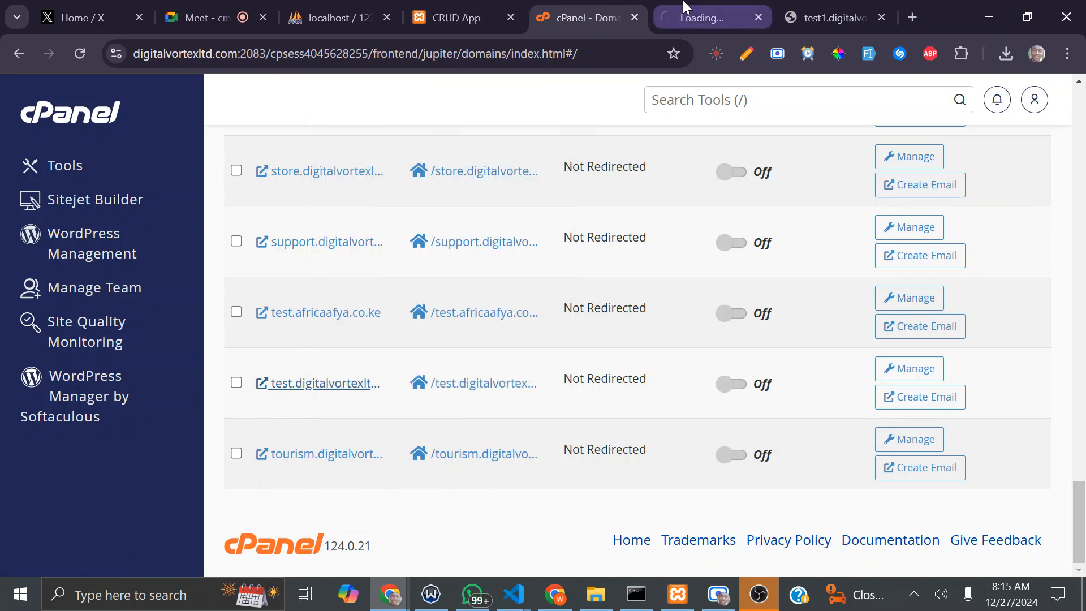
pyautogui.click(690, 7)
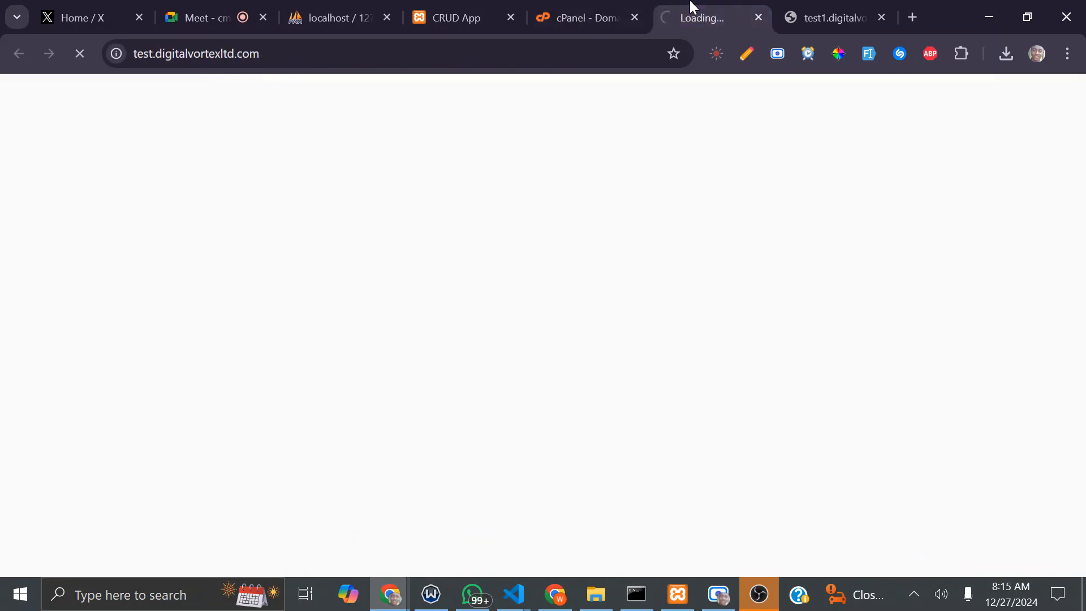
pyautogui.click(819, 7)
pyautogui.click(881, 18)
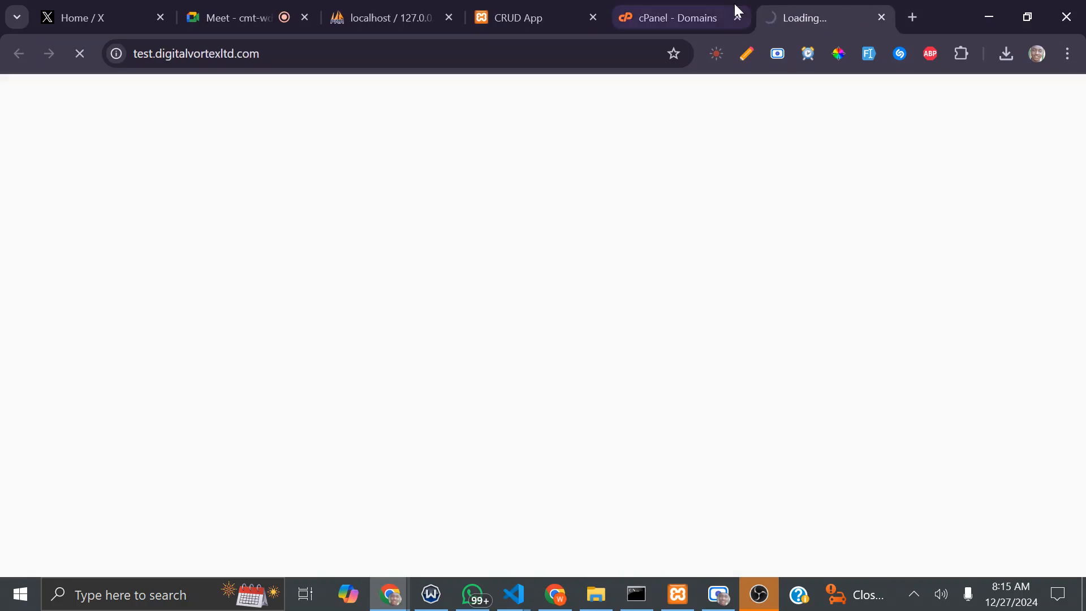
pyautogui.click(699, 10)
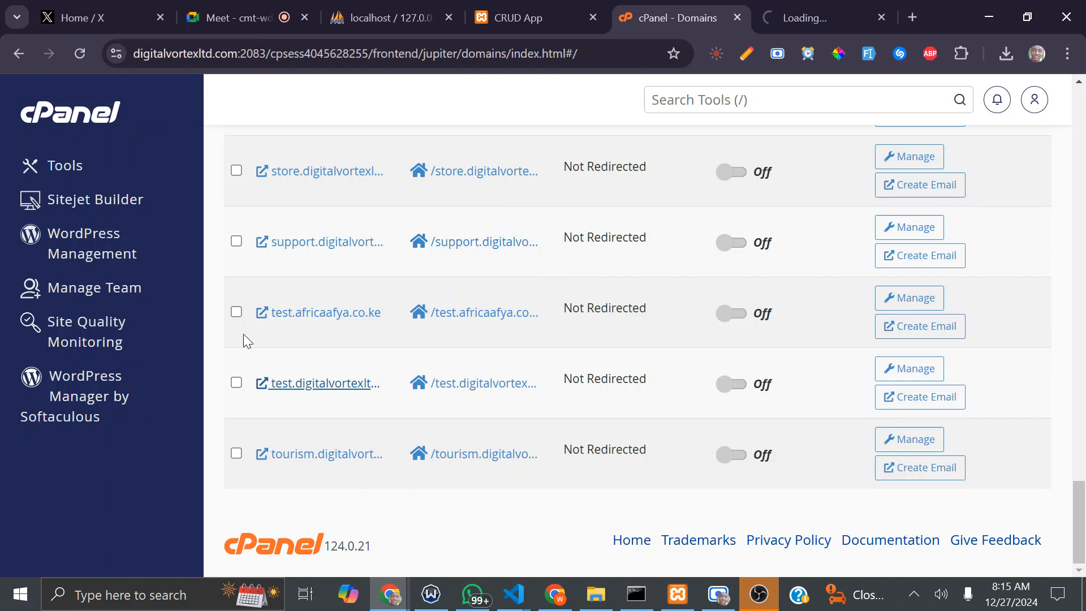
# Step: Open test.africaafya.co.ke in a new tab, close the blank test tab, and return to Tools home
pyautogui.rightClick(343, 316)
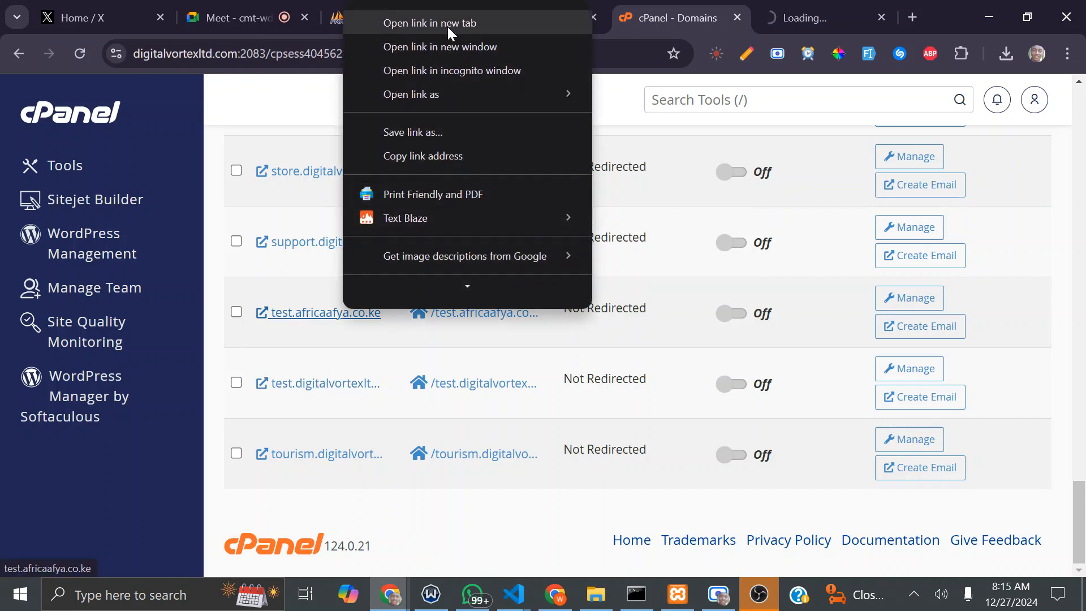
pyautogui.click(447, 22)
pyautogui.click(703, 12)
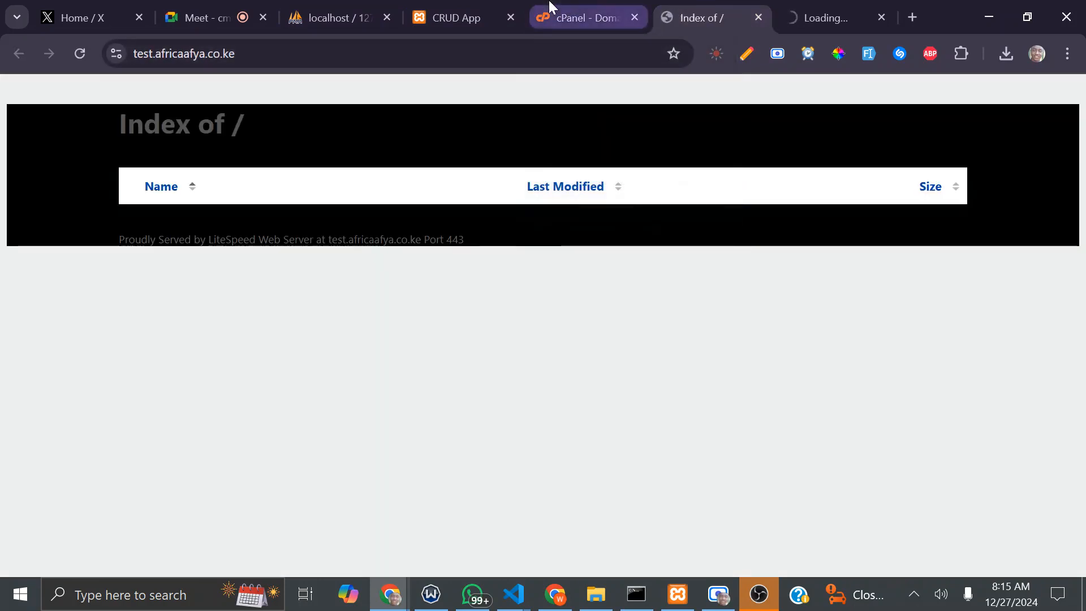
pyautogui.click(608, 8)
pyautogui.click(889, 20)
pyautogui.click(881, 18)
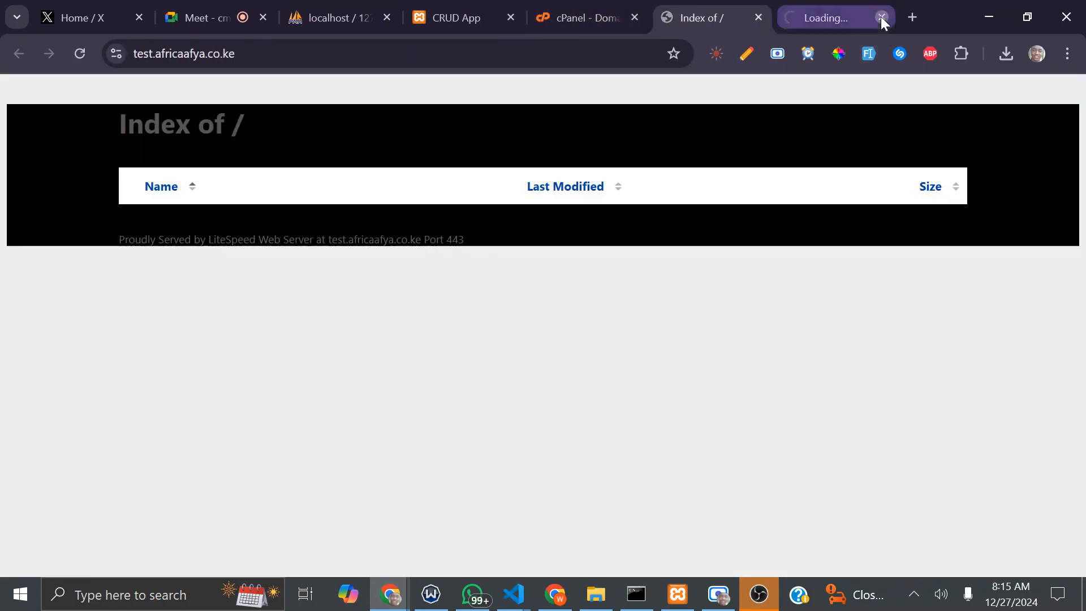
pyautogui.click(656, 7)
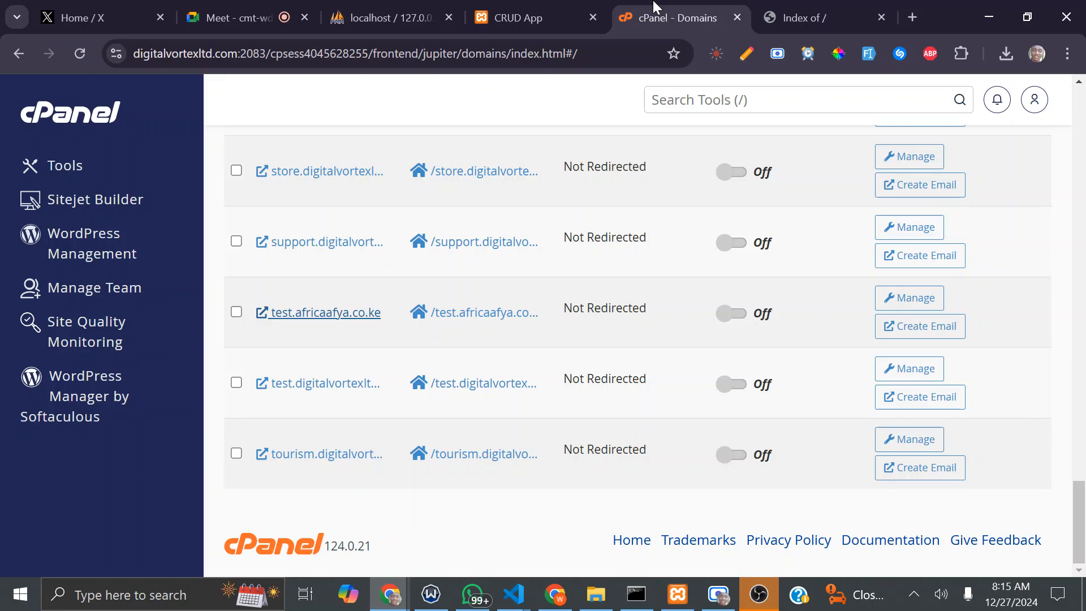
pyautogui.click(82, 110)
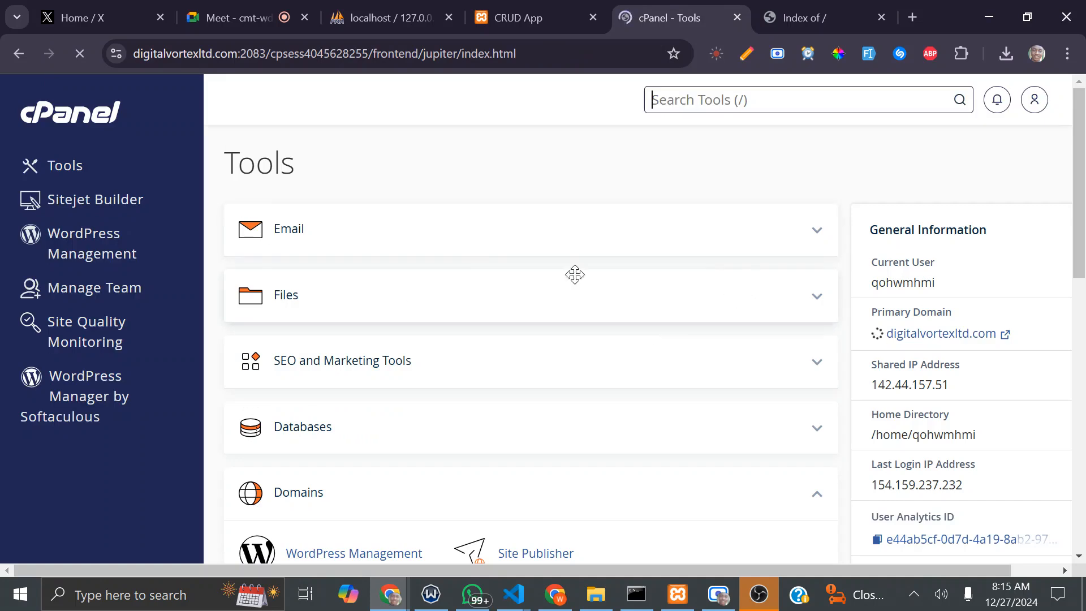
# Step: Open the File Manager from the Files tools group and bring its tab into view
pyautogui.click(815, 301)
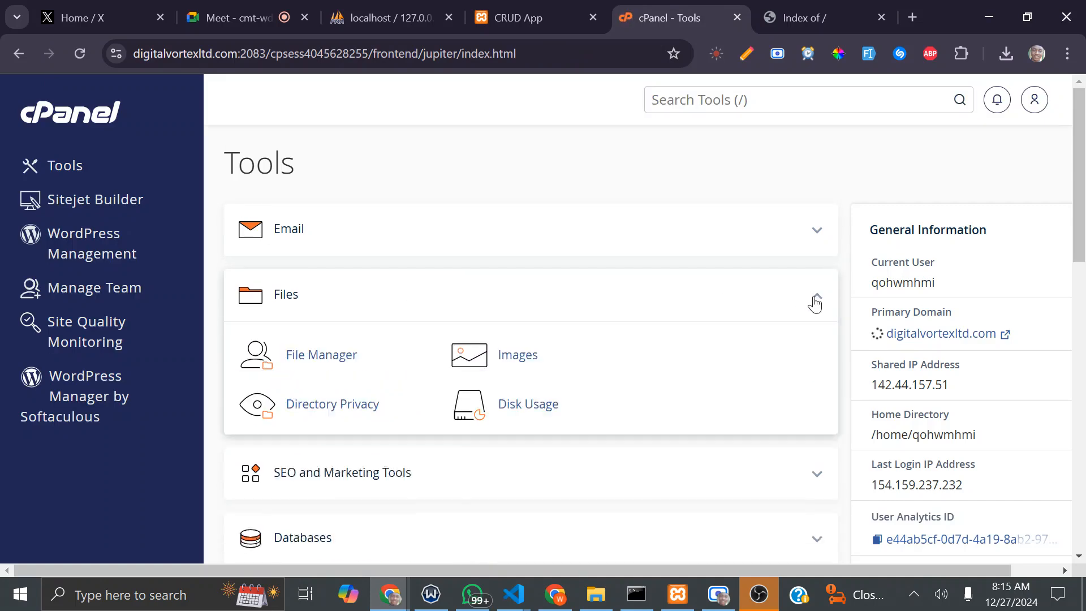
pyautogui.click(301, 357)
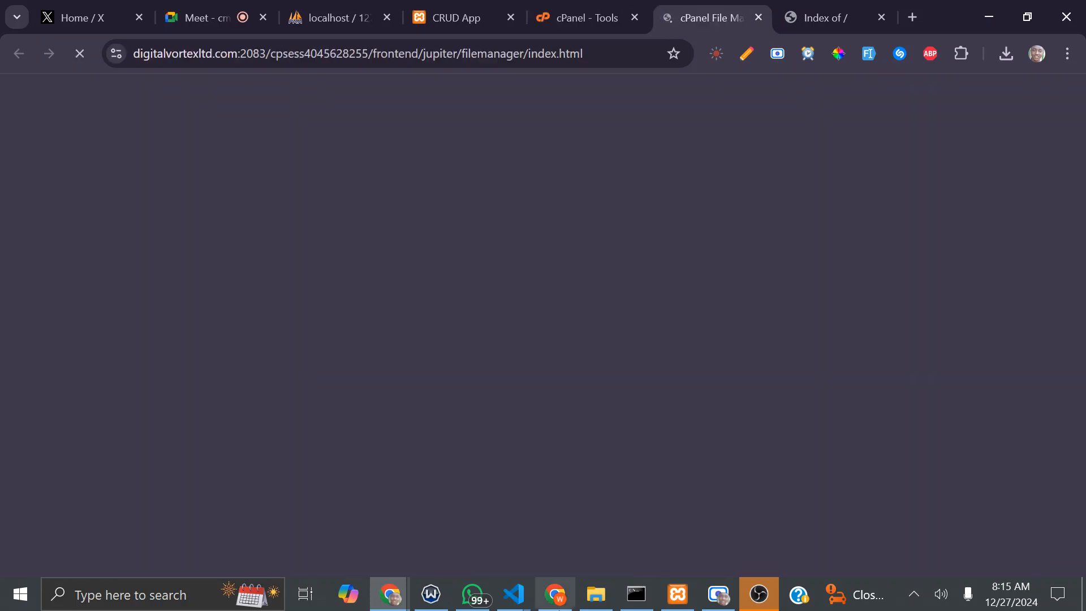
pyautogui.click(591, 602)
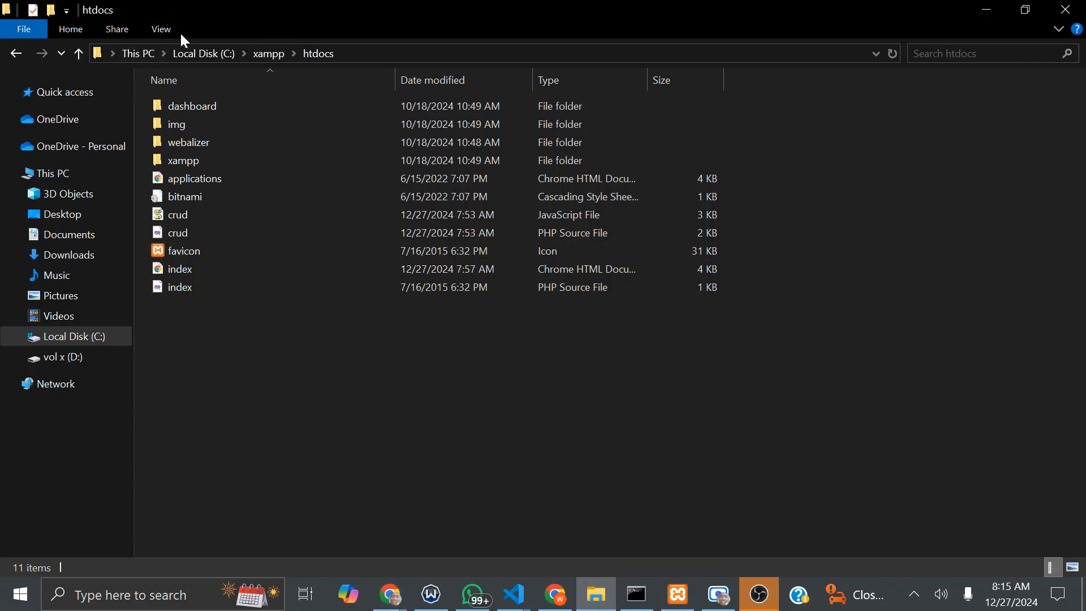
pyautogui.click(989, 10)
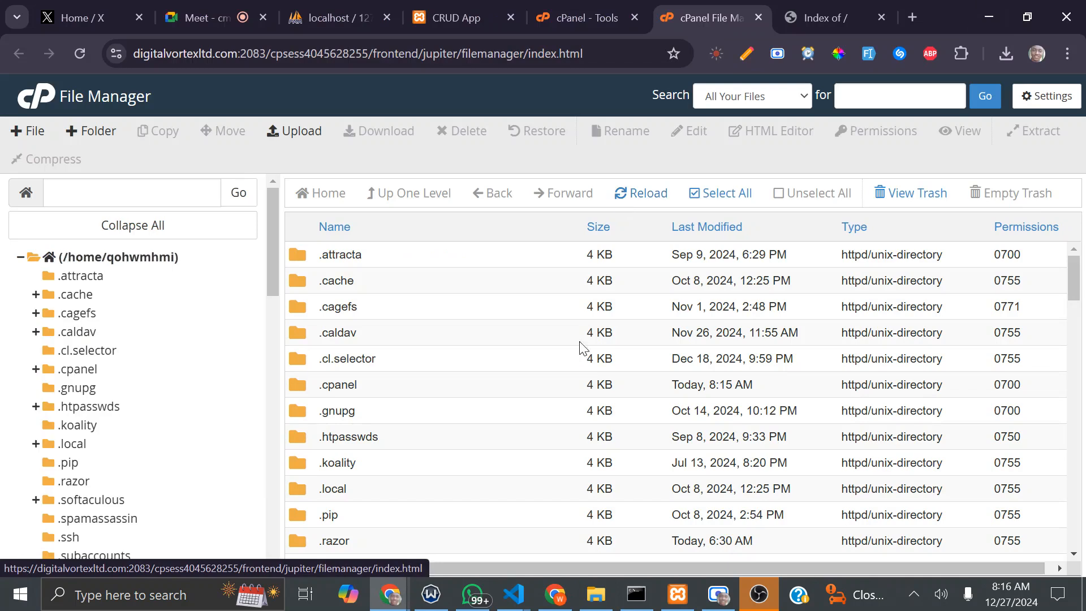
# Step: Scroll the home directory listing down to the test.africaafya.co.ke folder
pyautogui.scroll(-7, 528, 367)
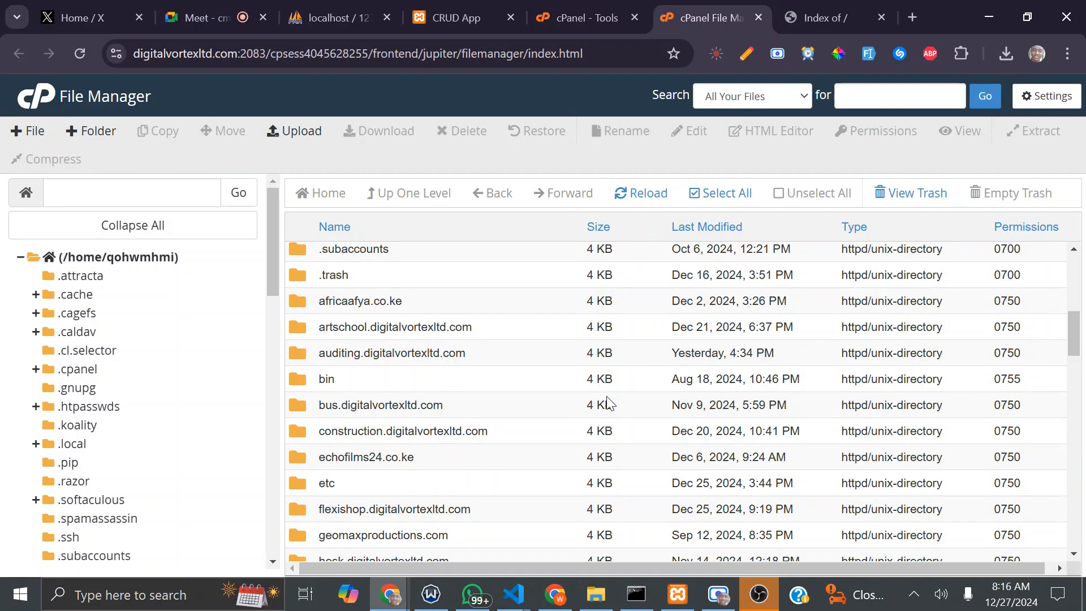
pyautogui.scroll(-4, 607, 403)
pyautogui.scroll(-3, 602, 402)
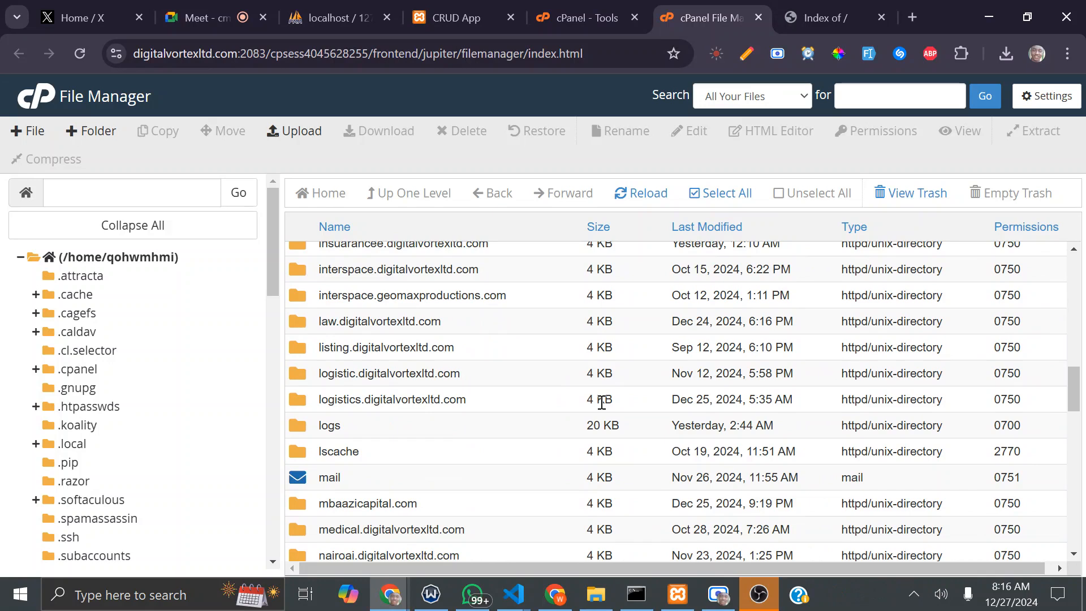
pyautogui.scroll(-4, 600, 403)
pyautogui.scroll(-7, 588, 407)
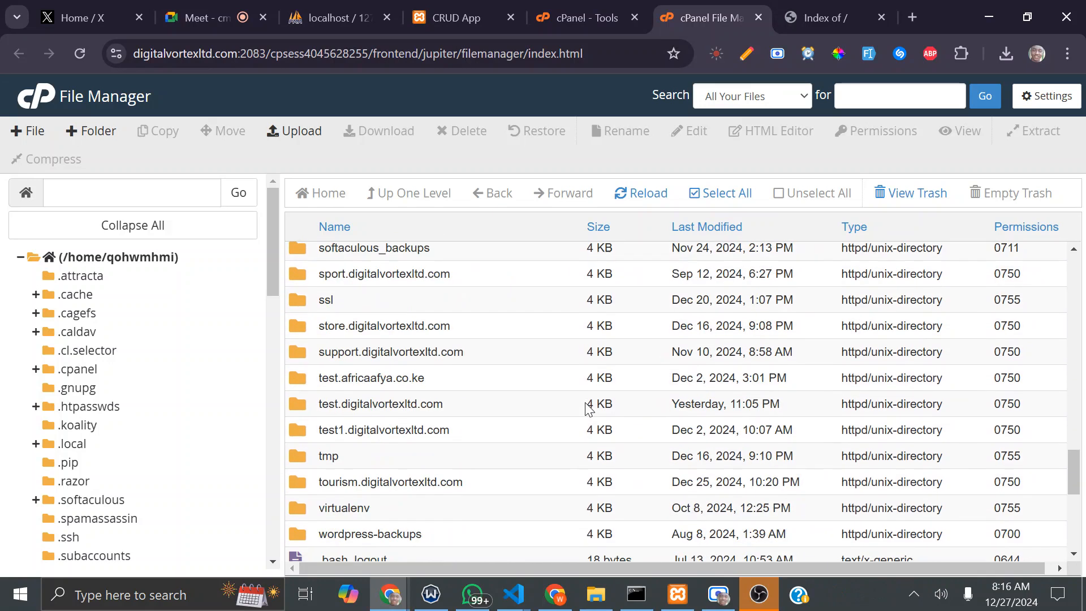
pyautogui.scroll(-3, 566, 422)
pyautogui.scroll(5, 563, 422)
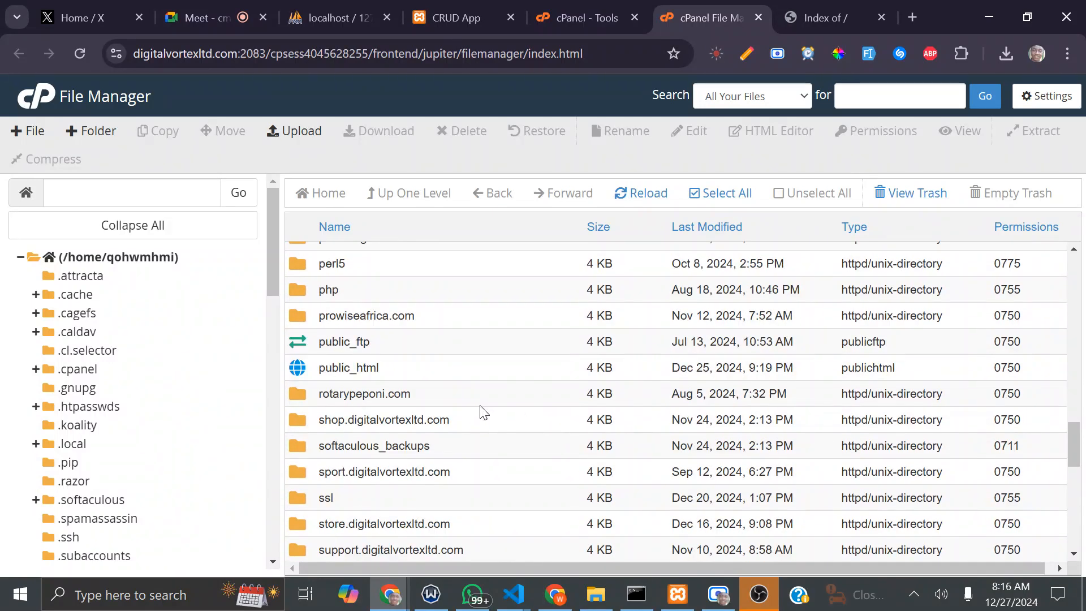
pyautogui.scroll(-3, 458, 427)
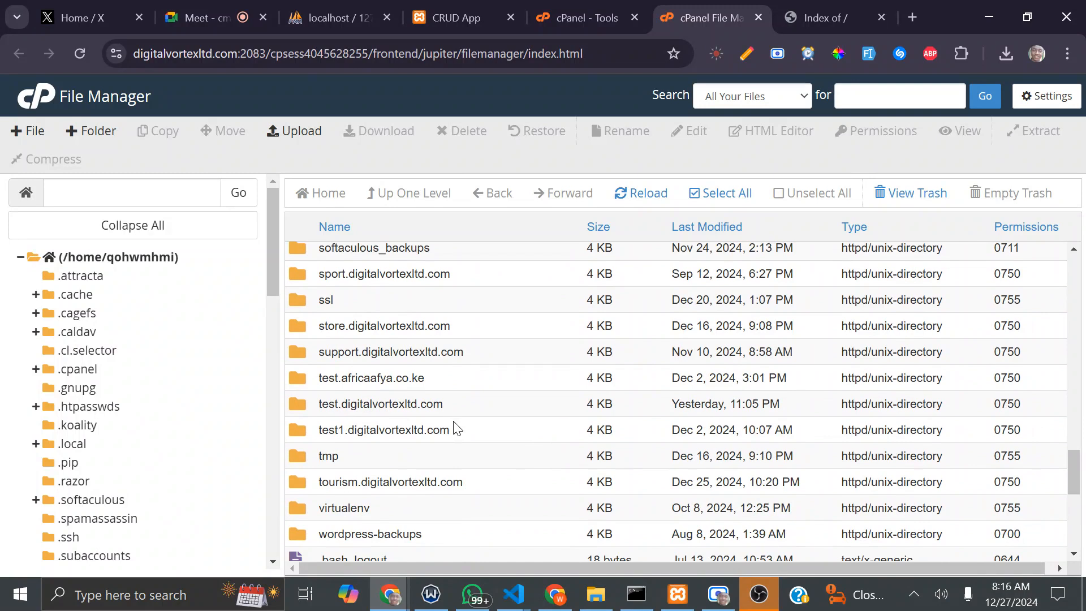
# Step: Open the test.africaafya.co.ke folder and find its .well-known folder
pyautogui.doubleClick(492, 389)
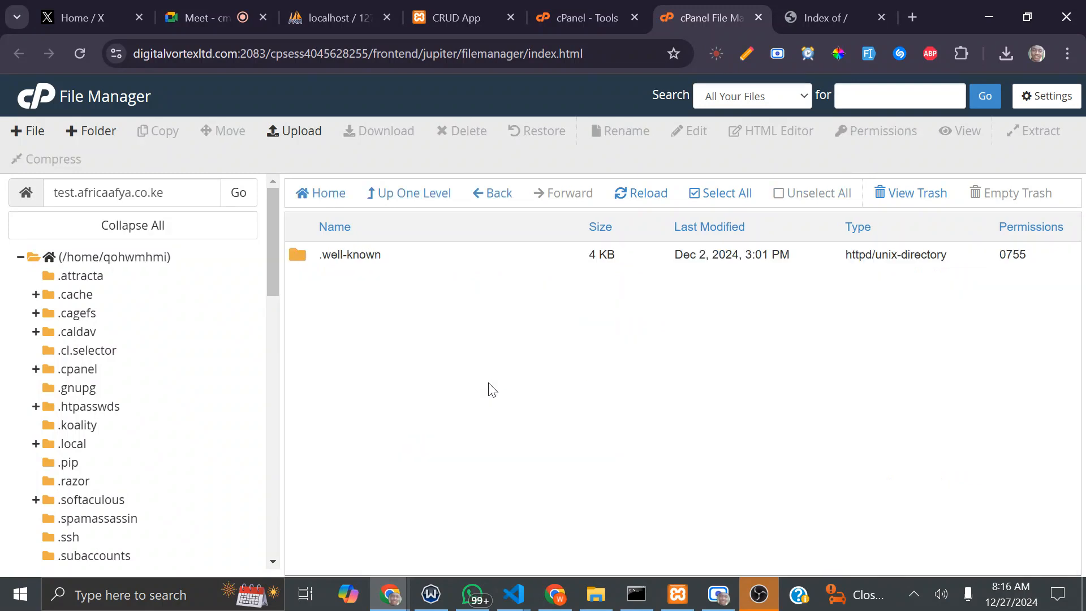
pyautogui.click(465, 258)
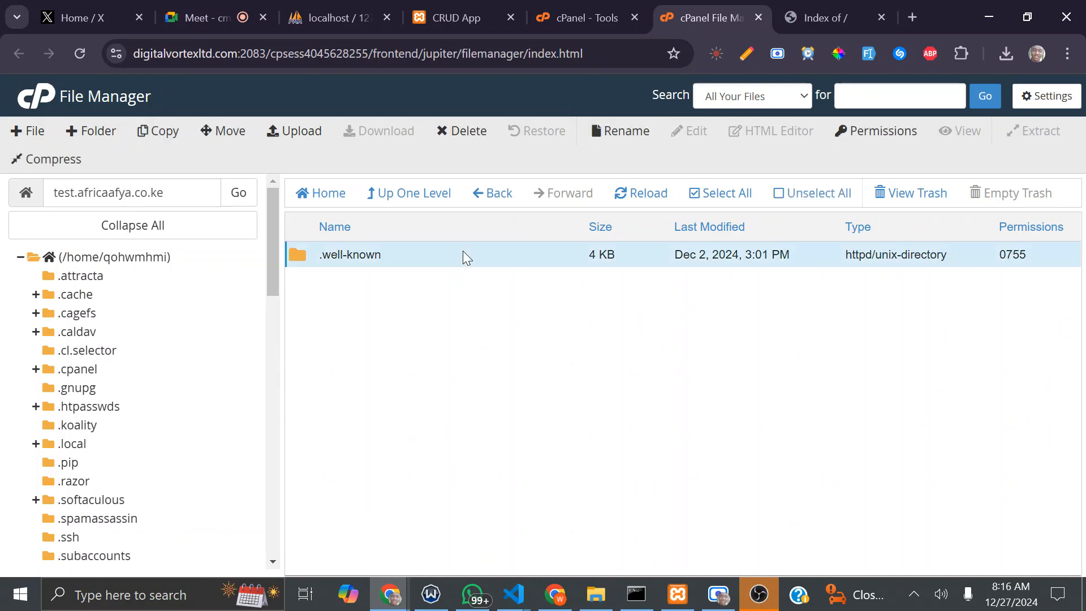
pyautogui.click(484, 197)
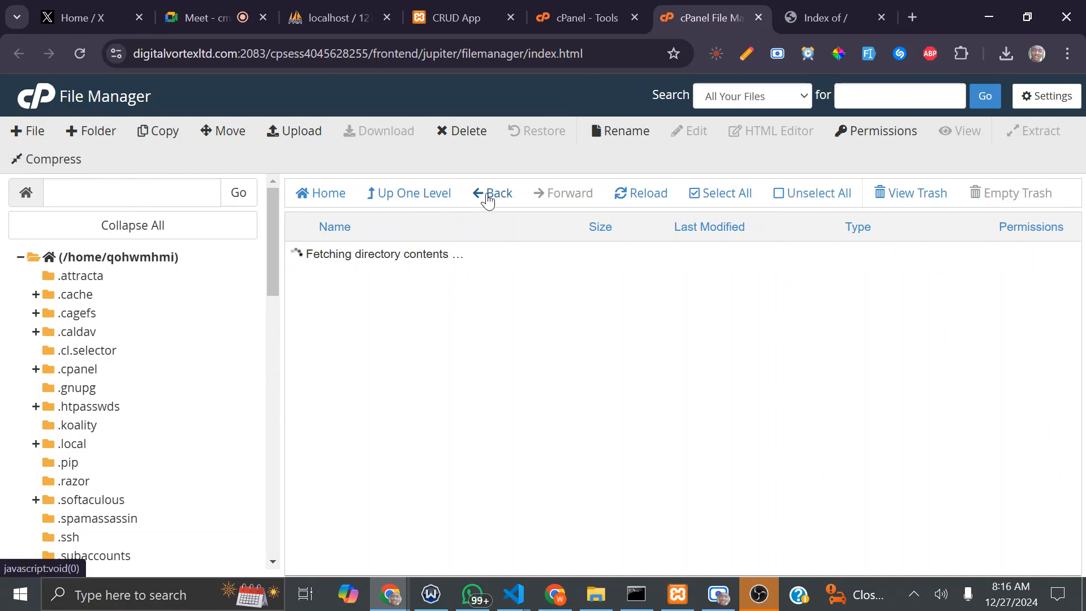
pyautogui.scroll(-10, 535, 407)
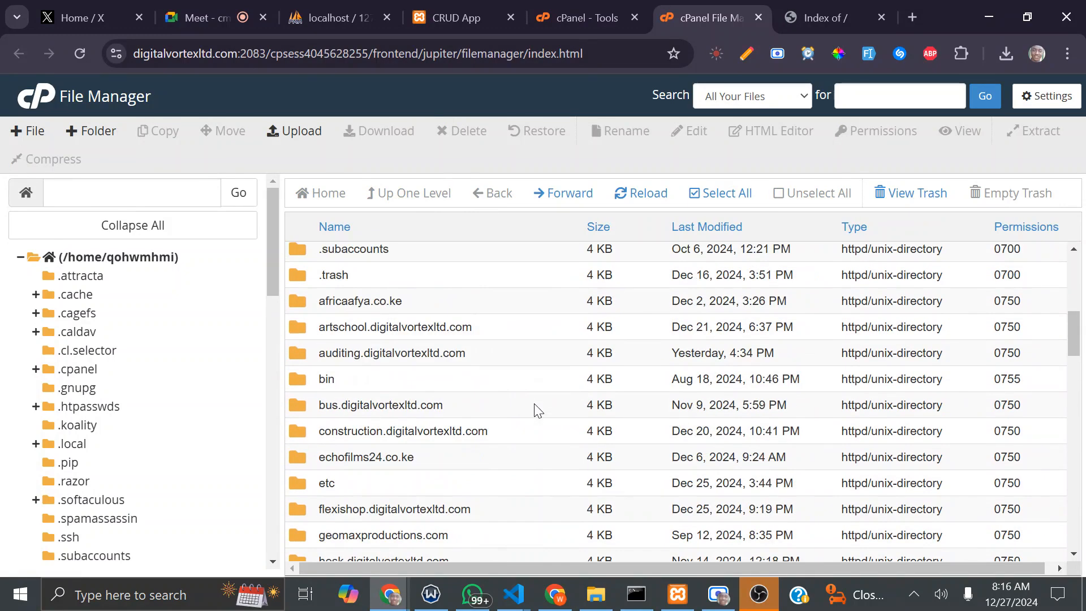
pyautogui.scroll(-10, 537, 408)
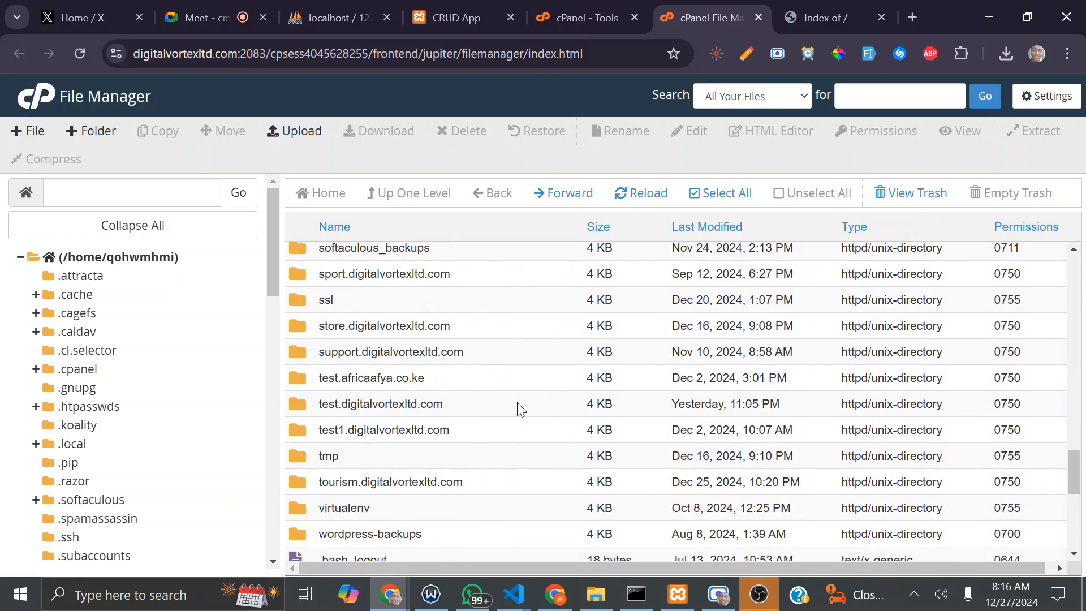
pyautogui.doubleClick(481, 385)
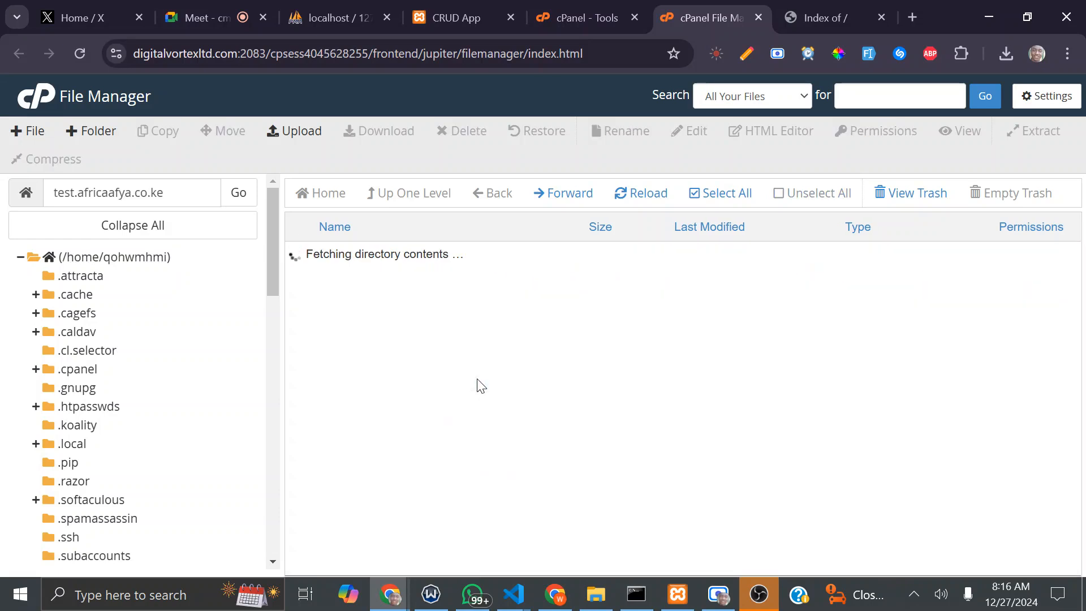
# Step: Delete the .well-known folder, confirming the move to Trash
pyautogui.click(503, 260)
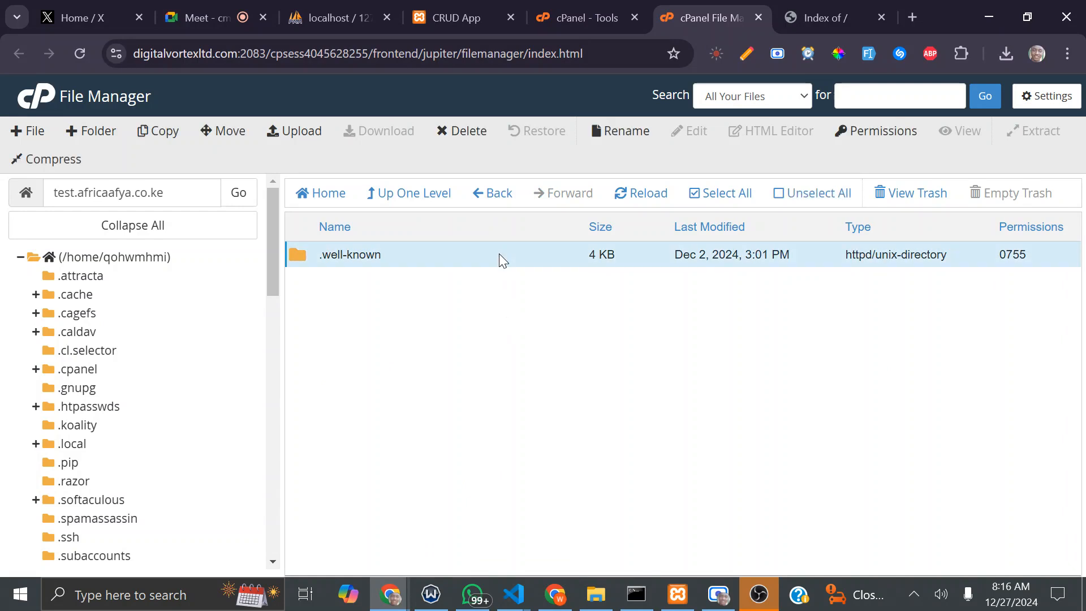
pyautogui.rightClick(500, 255)
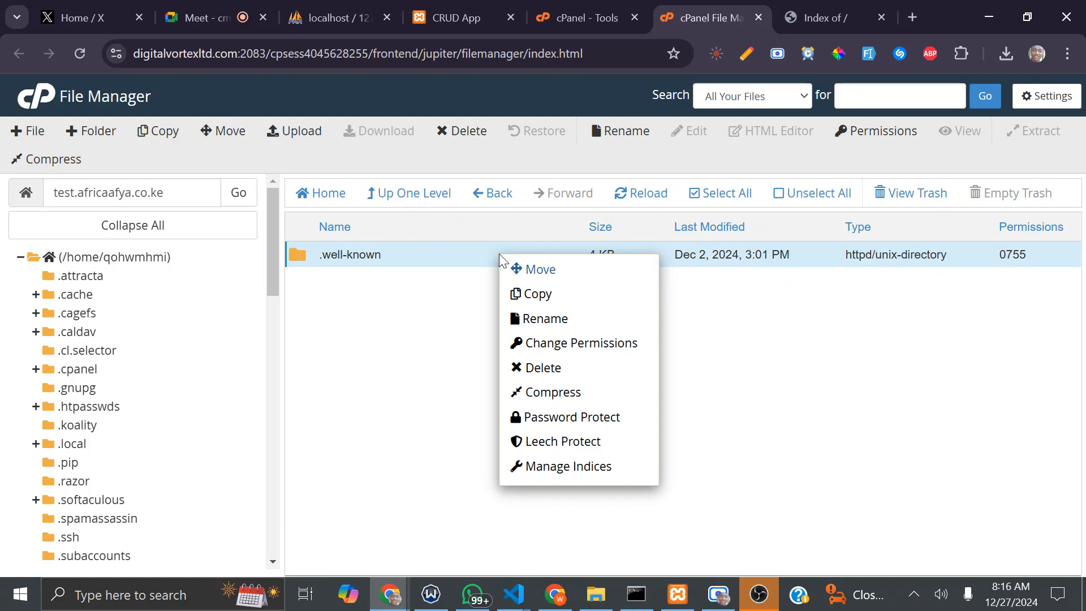
pyautogui.click(582, 375)
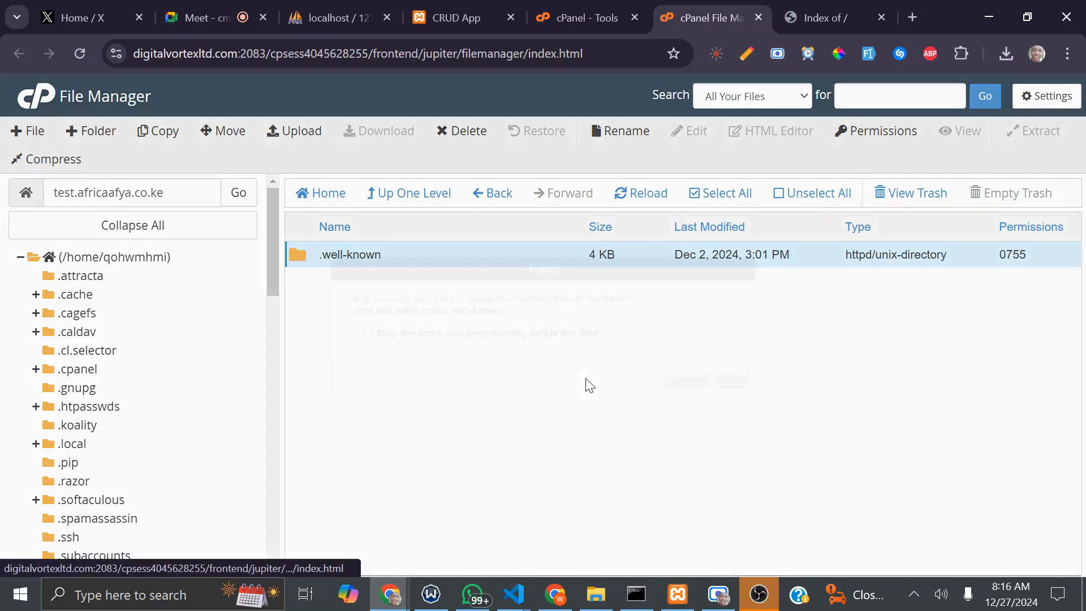
pyautogui.click(686, 381)
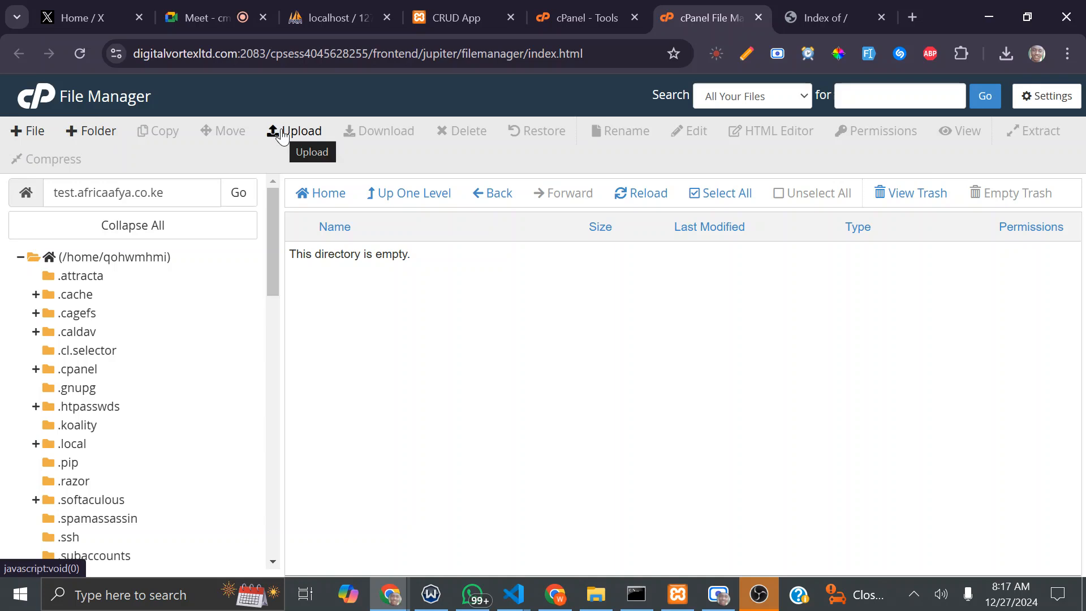
pyautogui.click(25, 131)
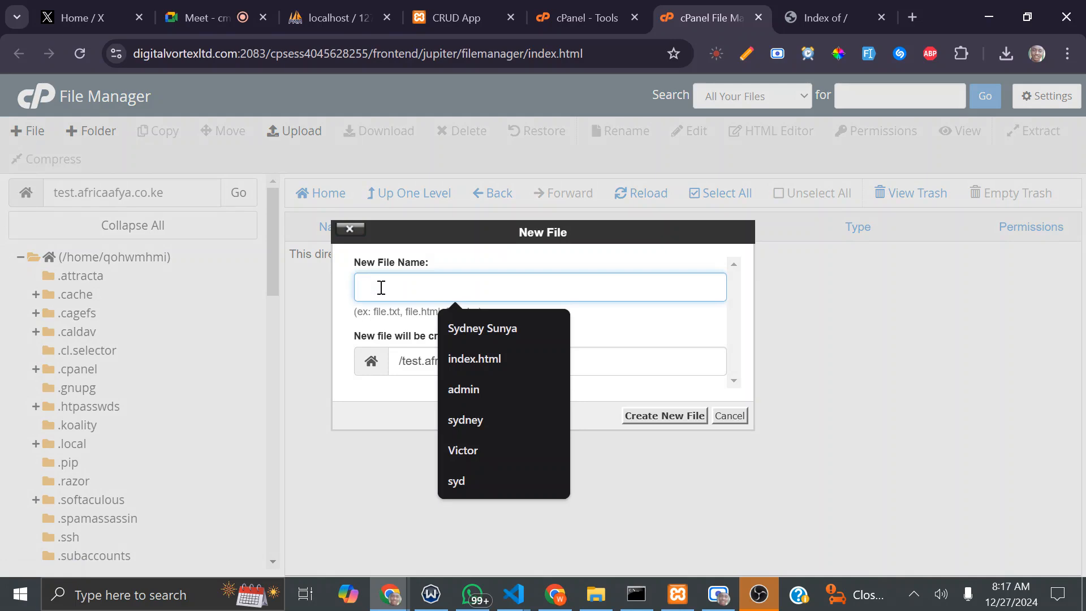
# Step: Create an empty index.html file and save a downloaded copy to the computer
pyautogui.write('inde')
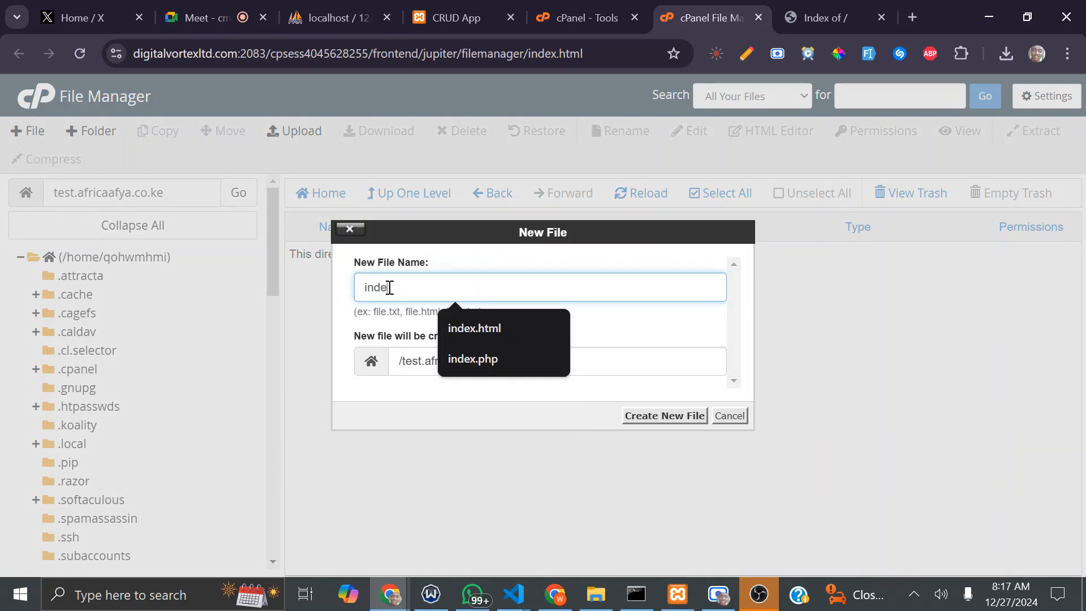
pyautogui.write('x.html')
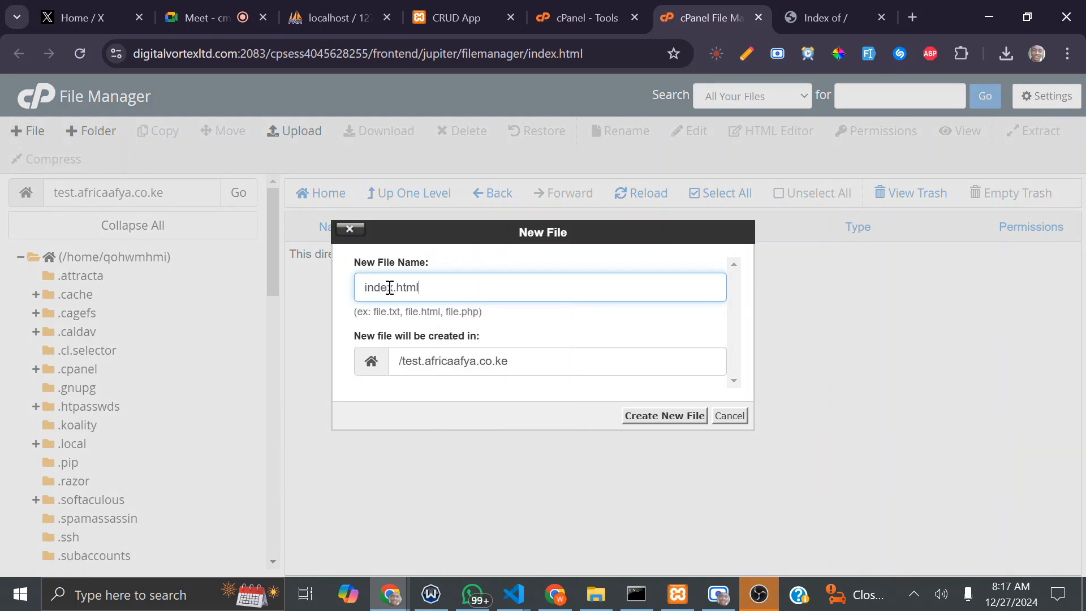
pyautogui.press('Return')
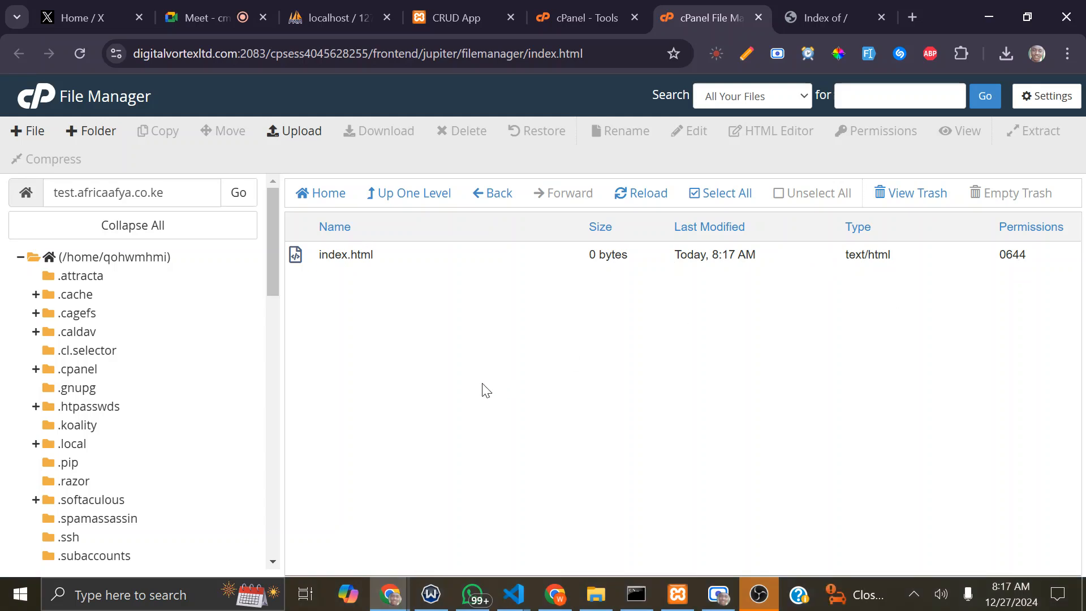
pyautogui.click(388, 259)
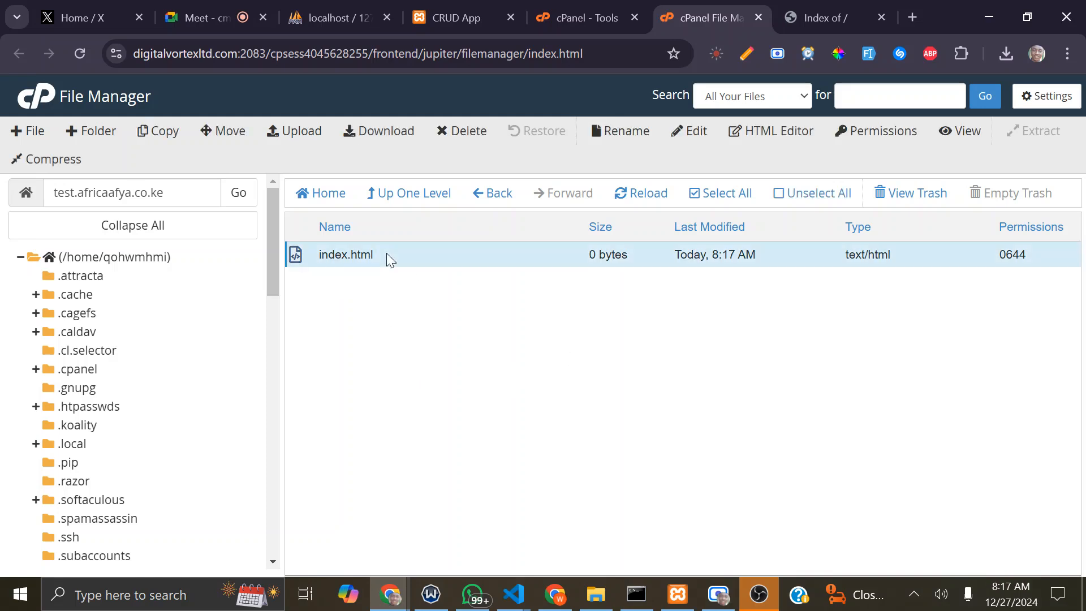
pyautogui.rightClick(390, 259)
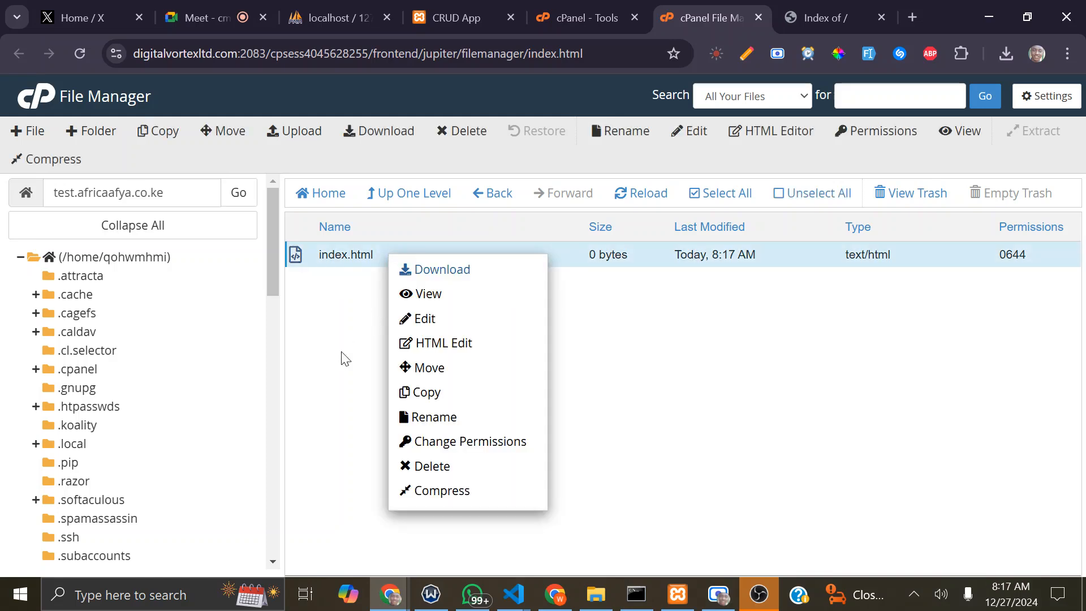
pyautogui.click(440, 270)
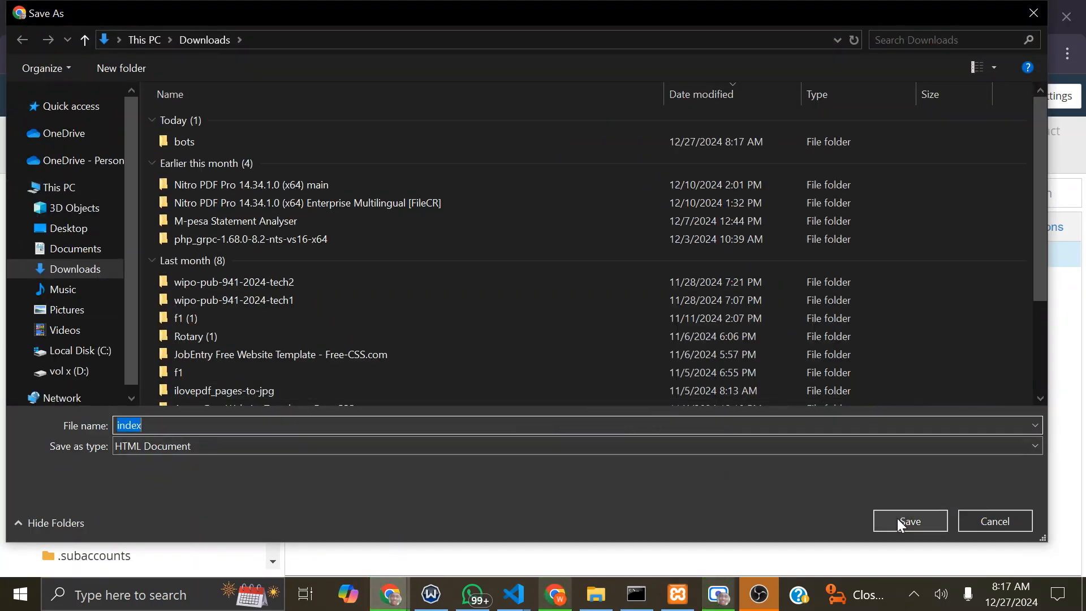
pyautogui.click(907, 515)
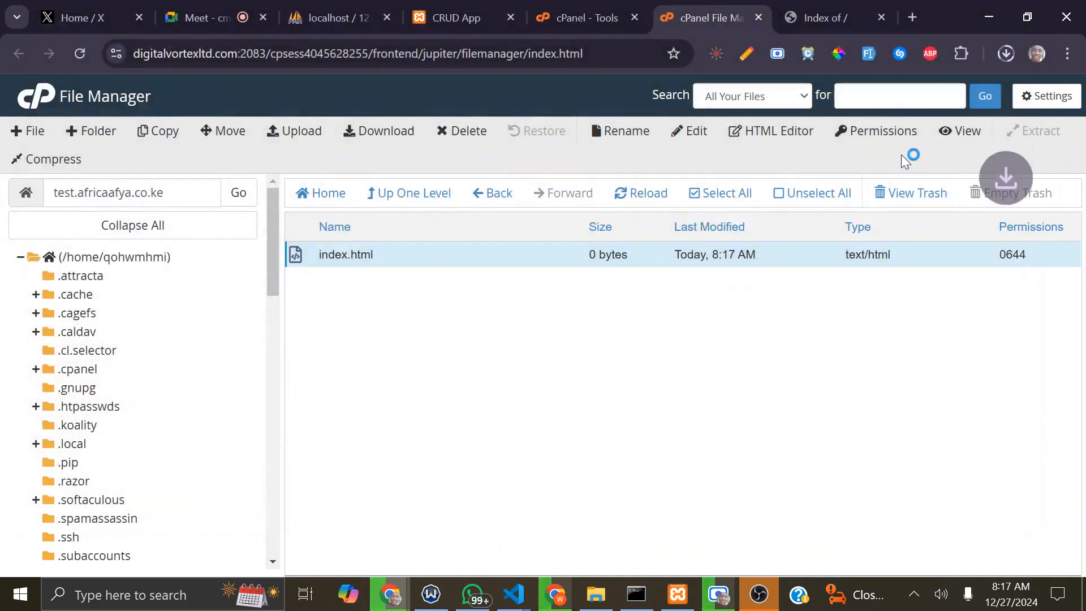
pyautogui.rightClick(476, 259)
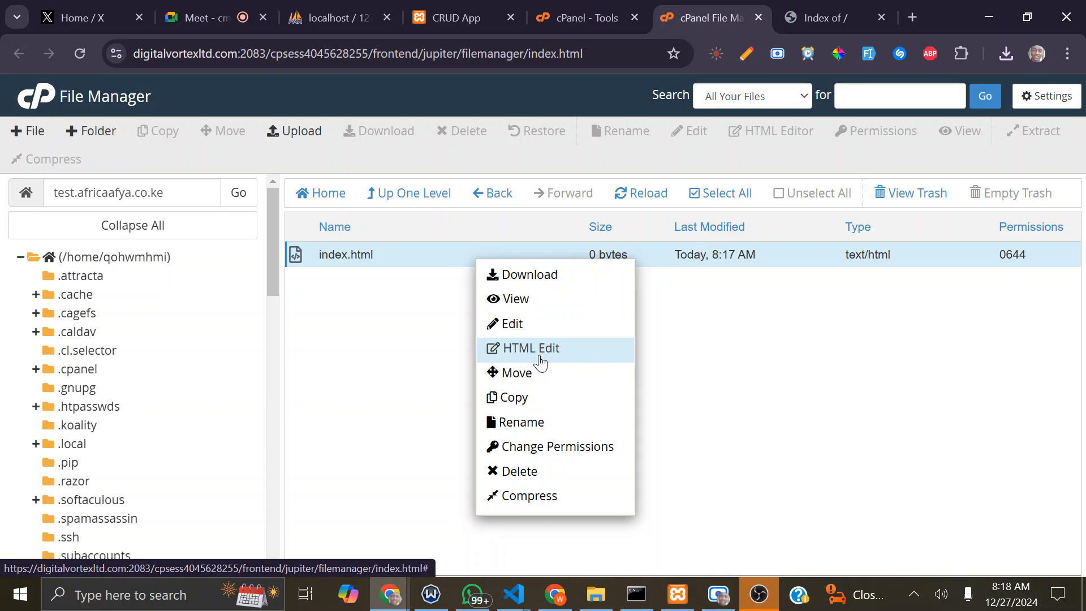
# Step: Edit index.html to add 'Test Hosting Code , Done on 27TH December 2024' and save changes
pyautogui.click(537, 331)
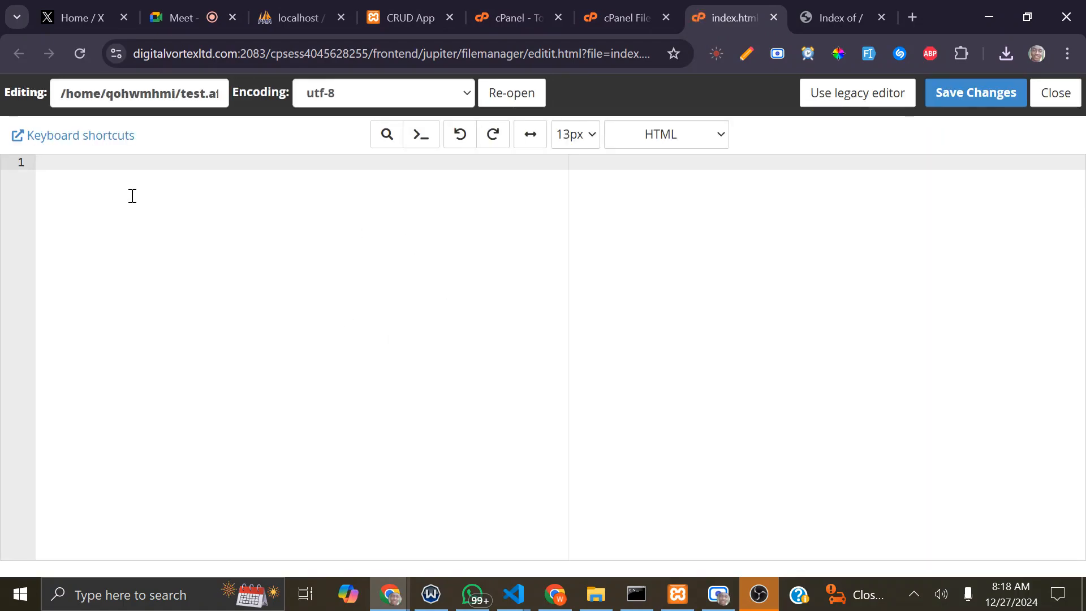
pyautogui.press('Return')
pyautogui.press('Return')
pyautogui.write('Test Hosting Code , Done on 27TH December 202')
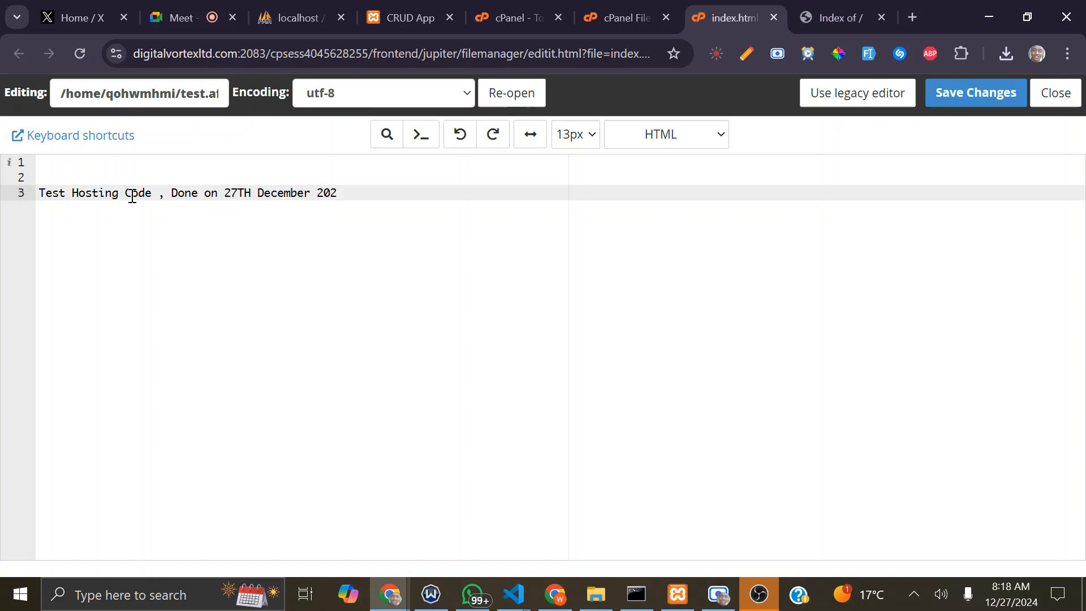
pyautogui.write('4')
pyautogui.click(962, 95)
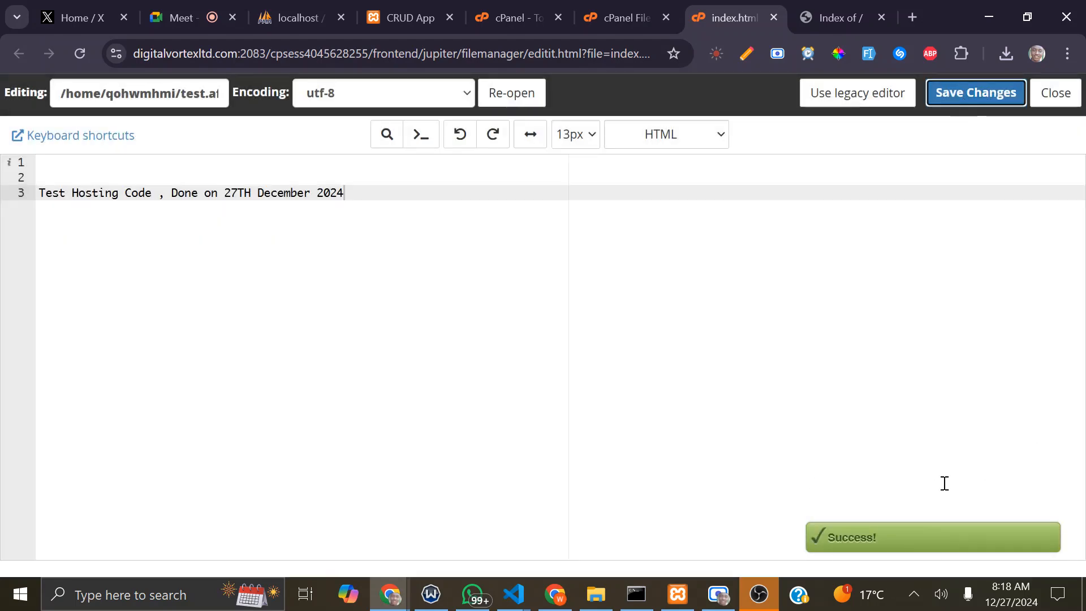
pyautogui.click(847, 6)
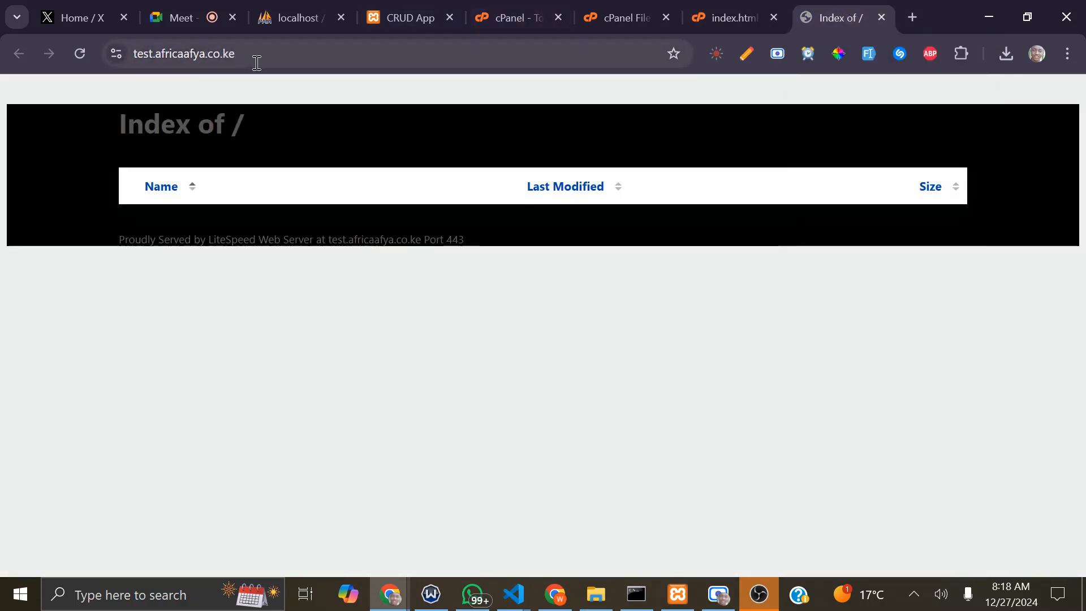
# Step: Reload test.africaafya.co.ke to show the new text, then select its URL to copy
pyautogui.click(80, 55)
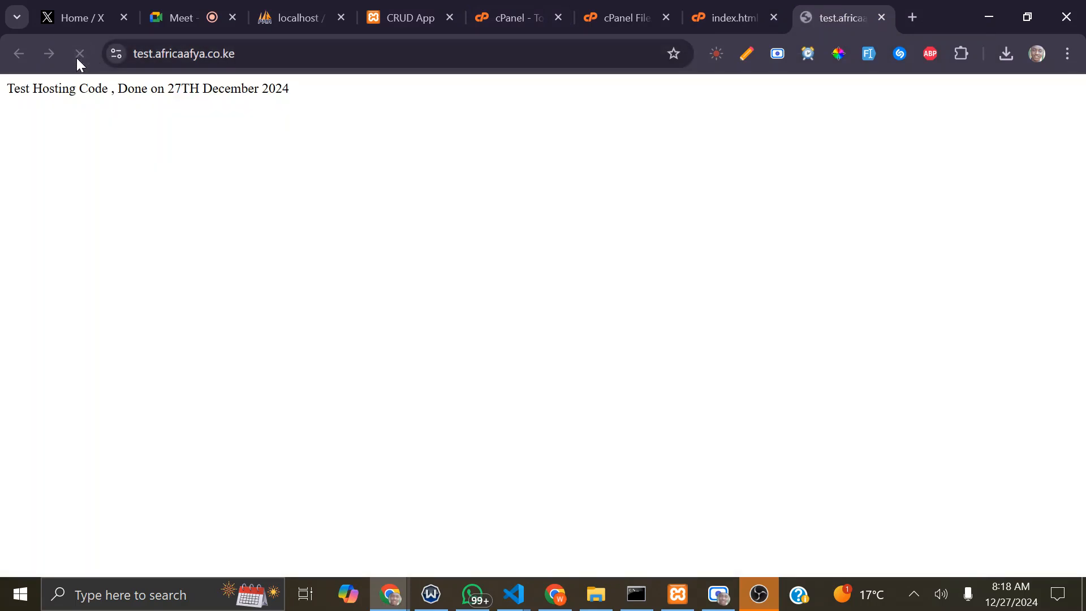
pyautogui.moveTo(332, 95); pyautogui.dragTo(3, 85)
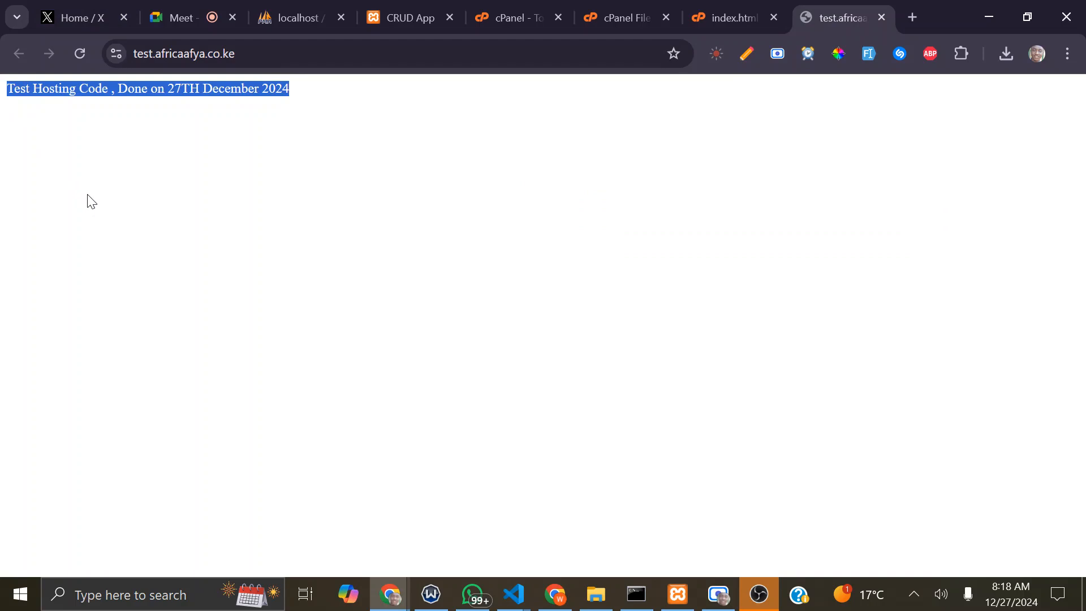
pyautogui.click(264, 54)
pyautogui.hotkey('ctrl', 'c')
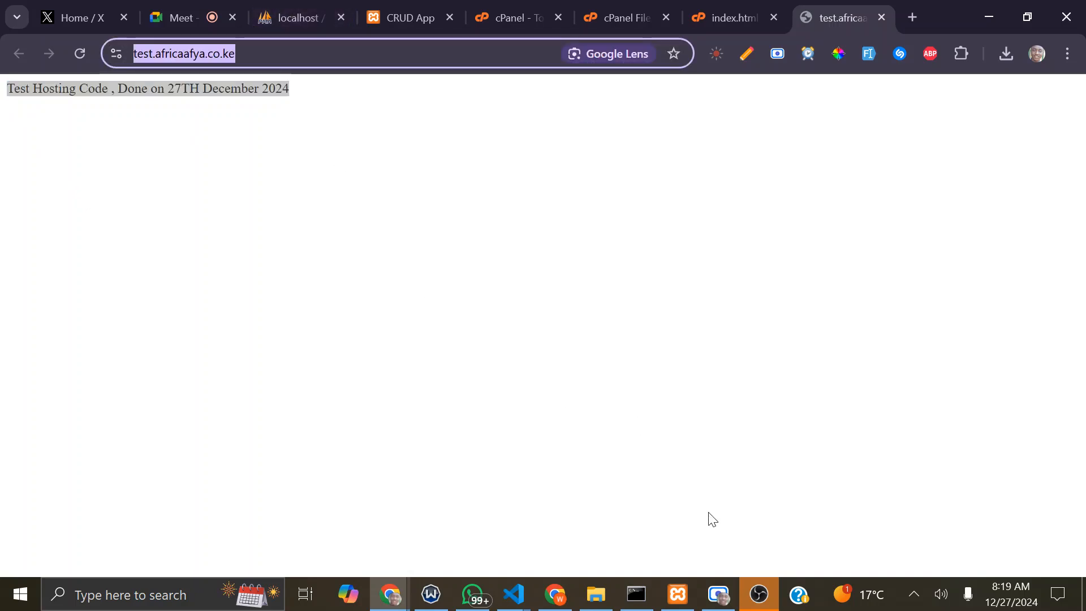
pyautogui.click(201, 6)
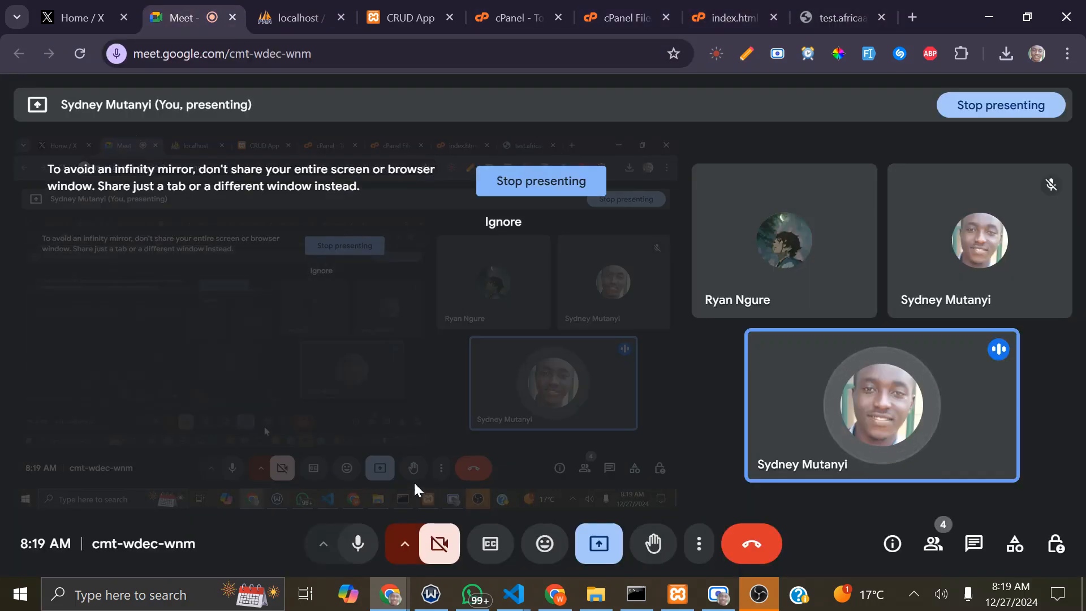
pyautogui.click(701, 549)
pyautogui.click(701, 550)
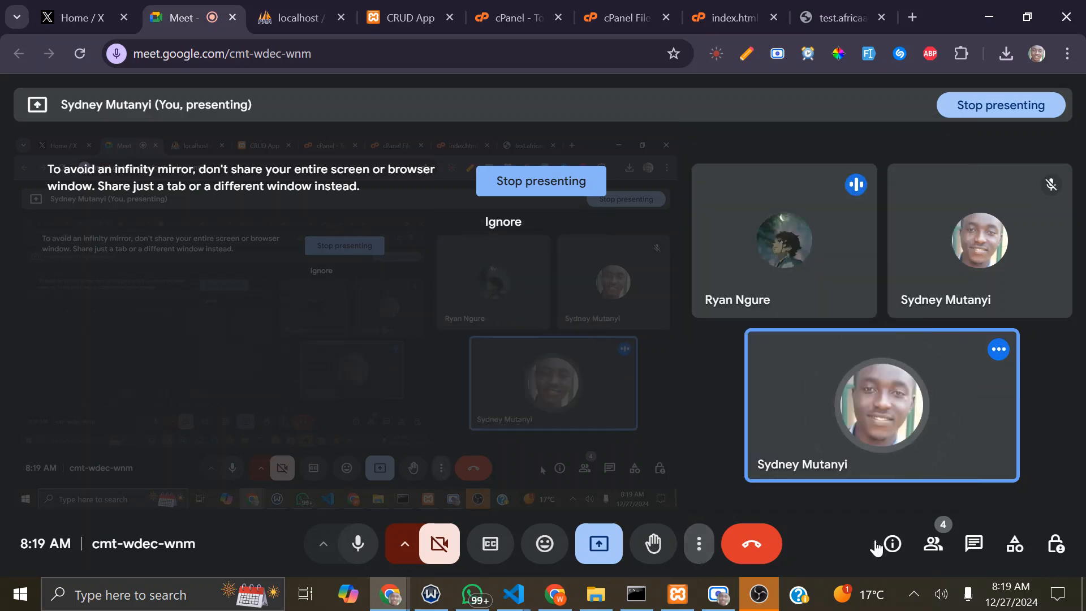
pyautogui.click(974, 545)
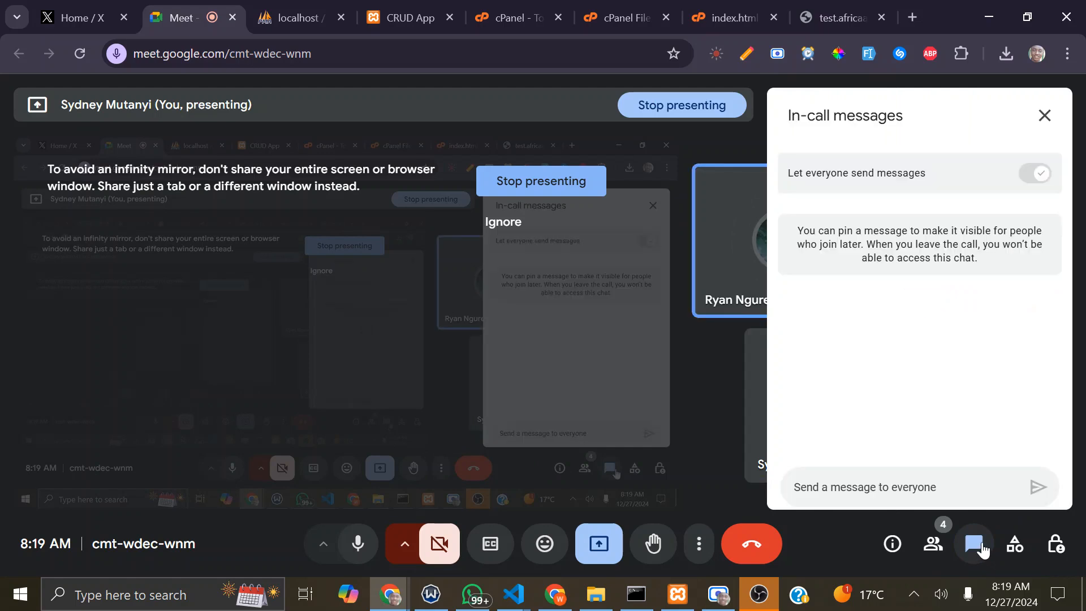
pyautogui.click(880, 478)
pyautogui.hotkey('ctrl', 'v')
pyautogui.click(1037, 488)
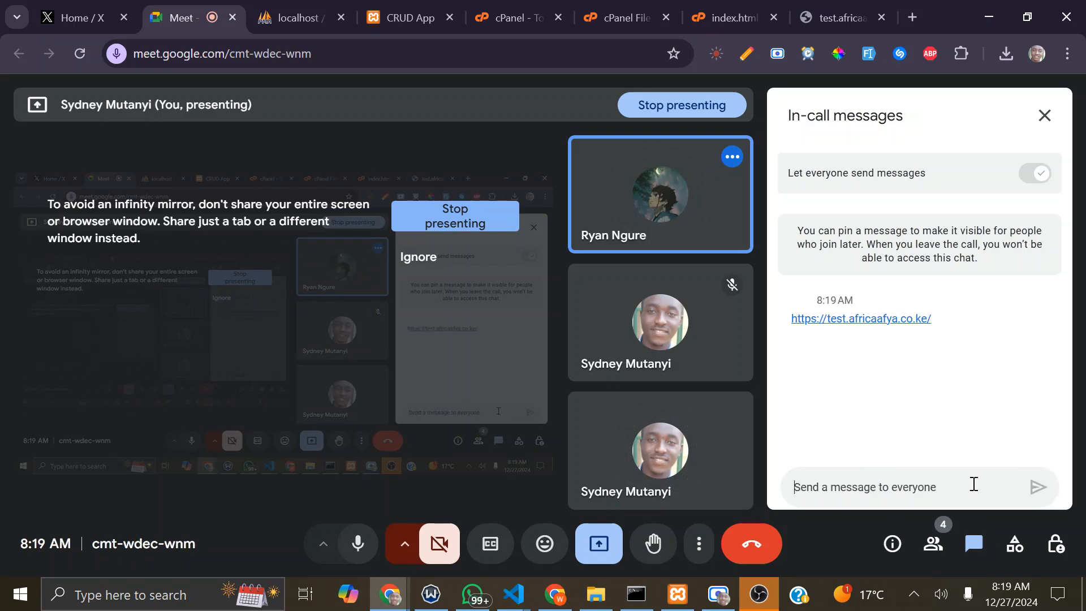
pyautogui.click(852, 13)
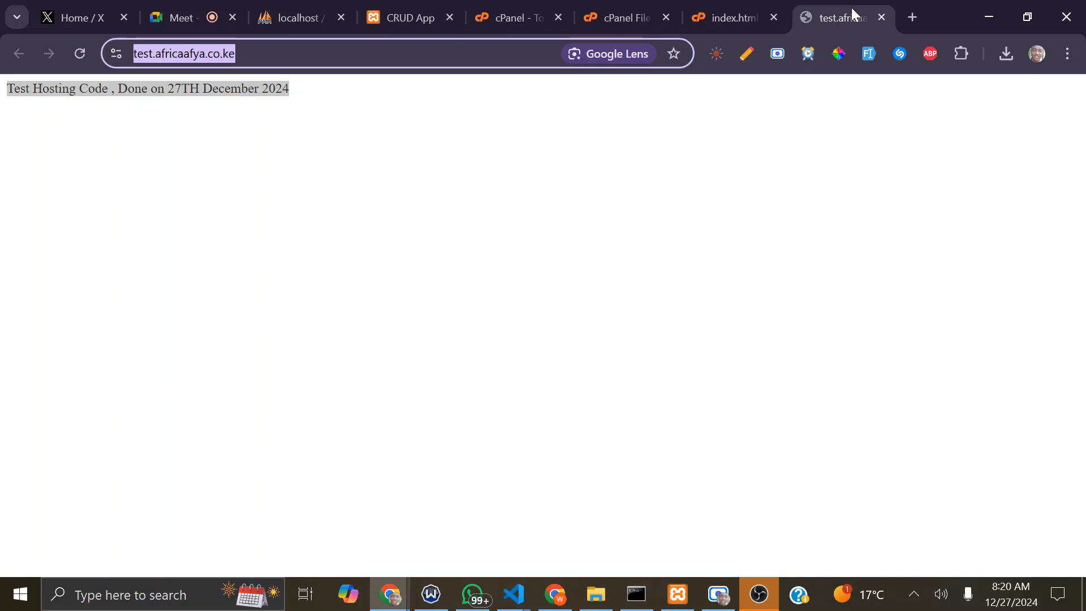
# Step: Switch back to cPanel File Manager and reload the test.africaafya.co.ke folder listing
pyautogui.click(590, 7)
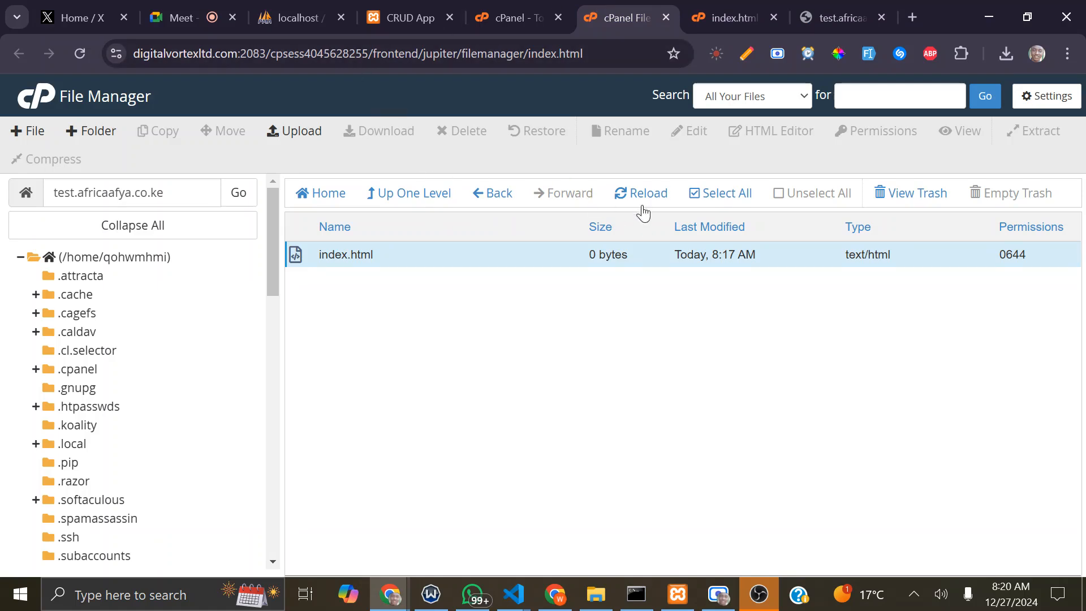
pyautogui.click(622, 201)
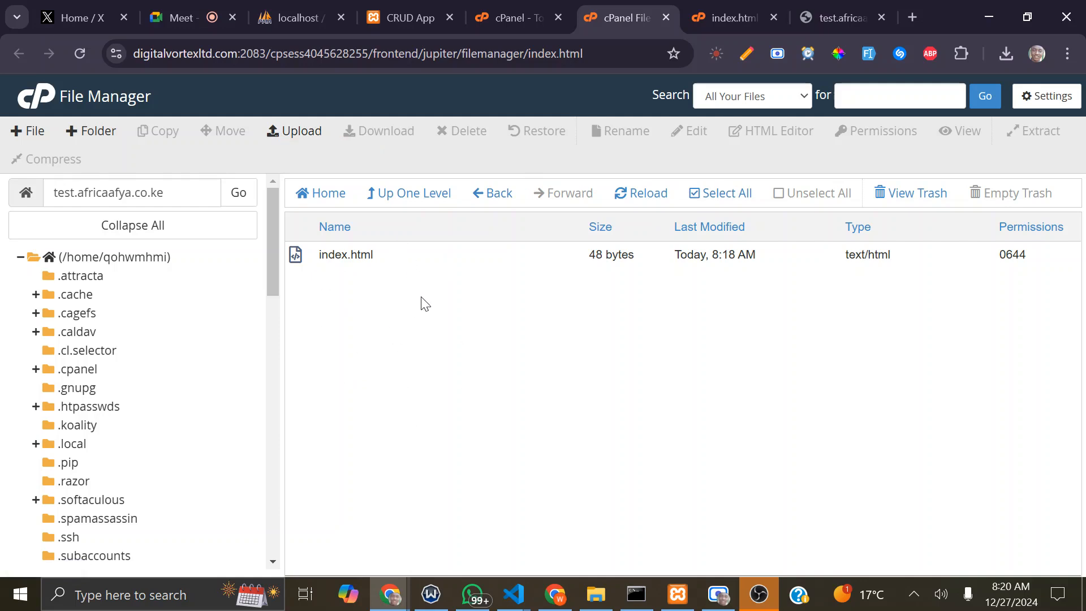
# Step: Add two new folders named images and css to the test.africaafya.co.ke directory
pyautogui.click(88, 132)
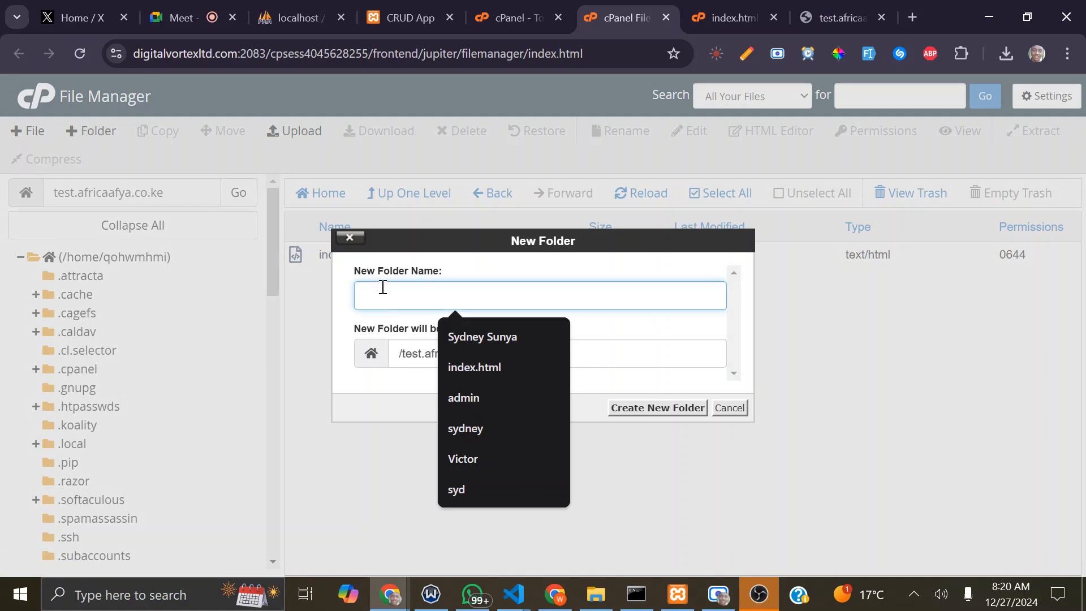
pyautogui.write('images')
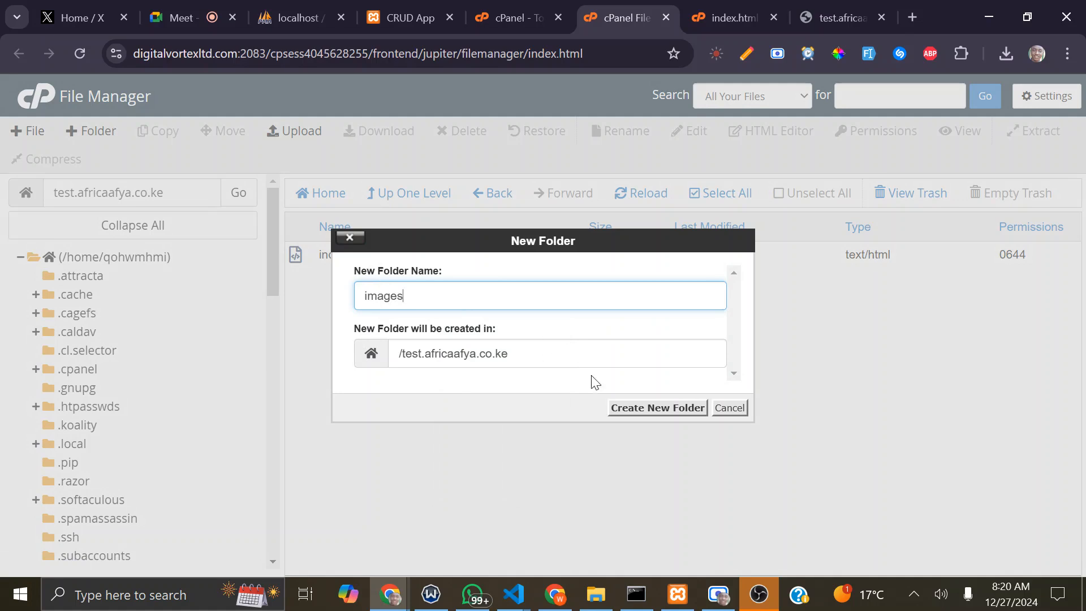
pyautogui.click(647, 408)
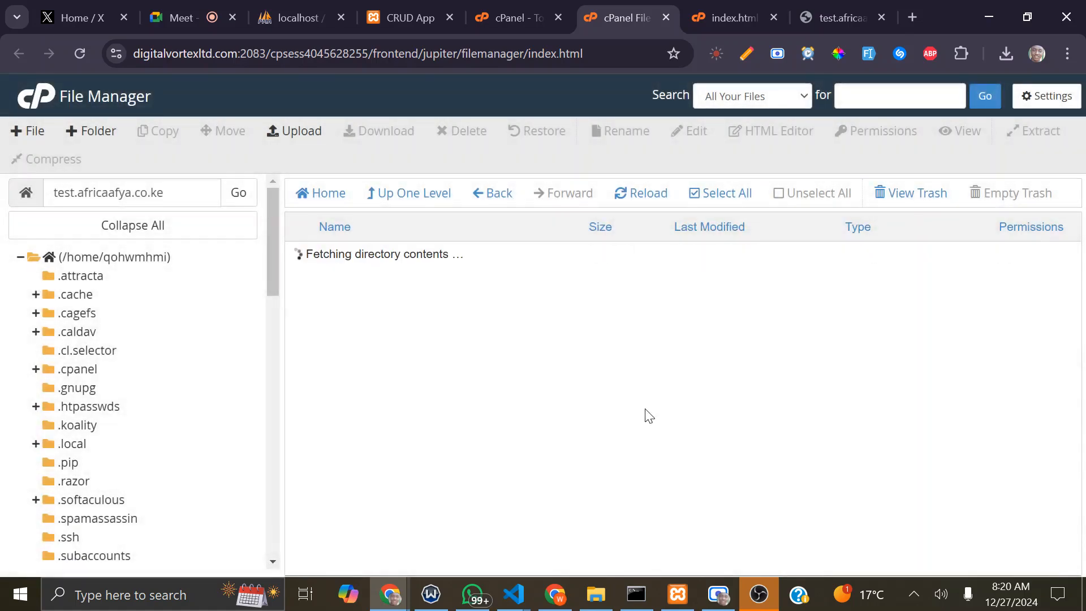
pyautogui.click(102, 132)
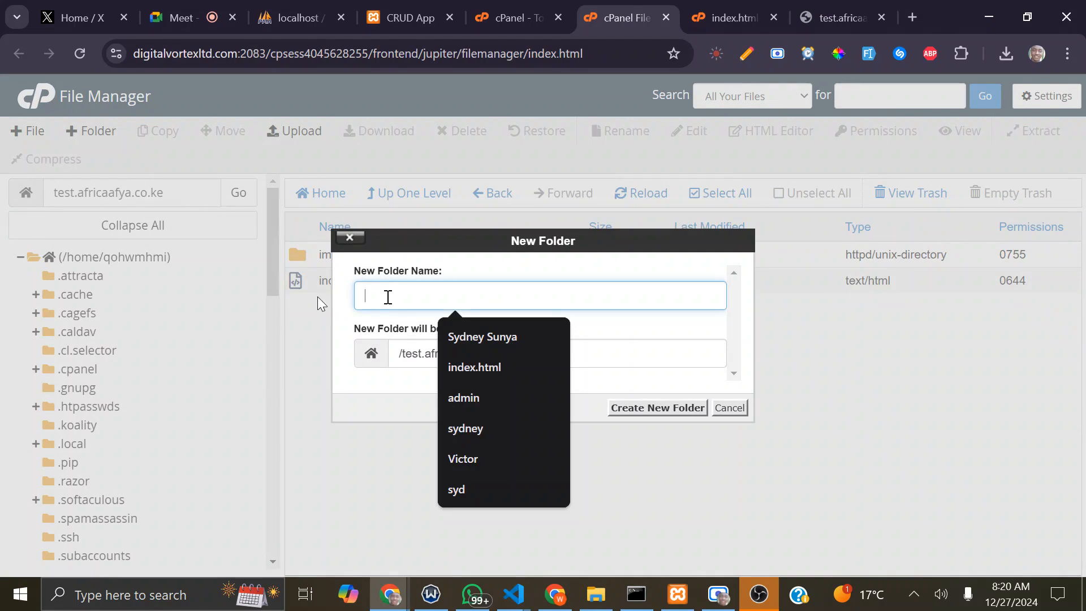
pyautogui.write('s')
pyautogui.press('BackSpace')
pyautogui.write('s')
pyautogui.press('BackSpace')
pyautogui.write('css')
pyautogui.press('Return')
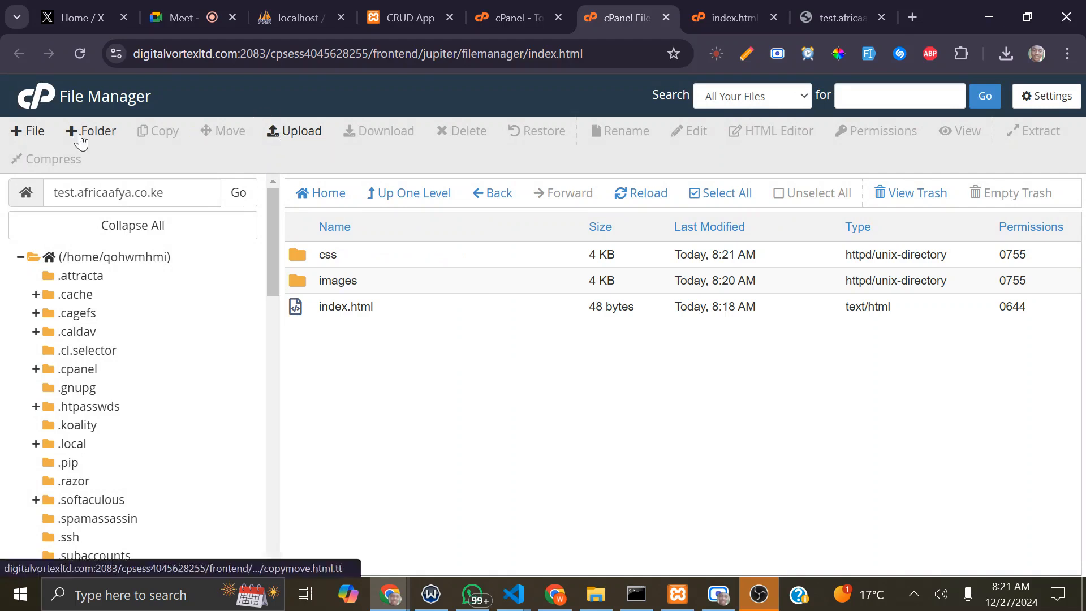
# Step: Create a new folder named js in test.africaafya.co.ke
pyautogui.click(106, 138)
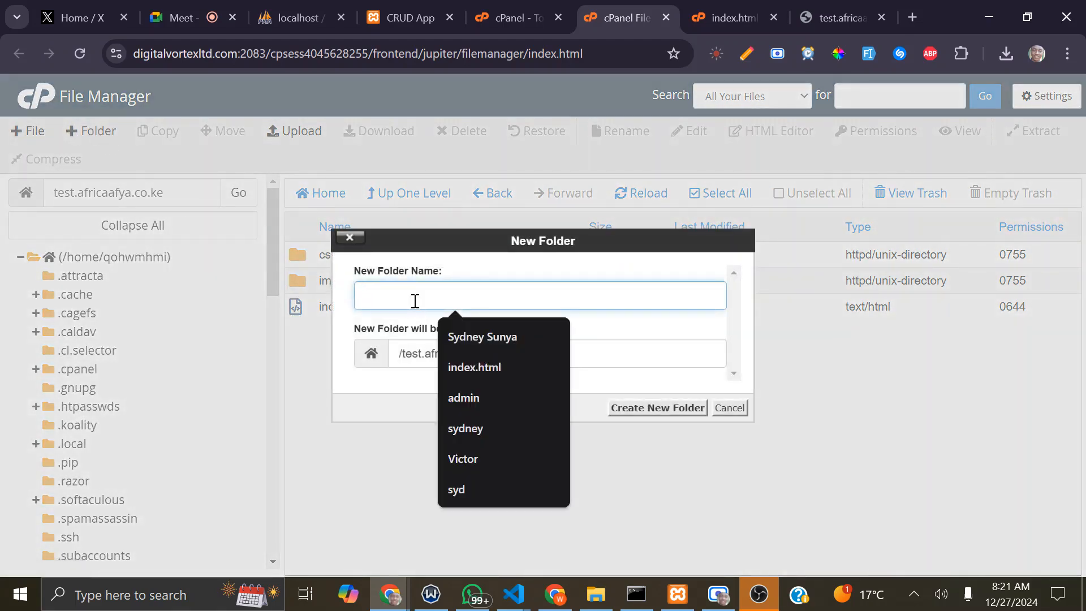
pyautogui.write('js')
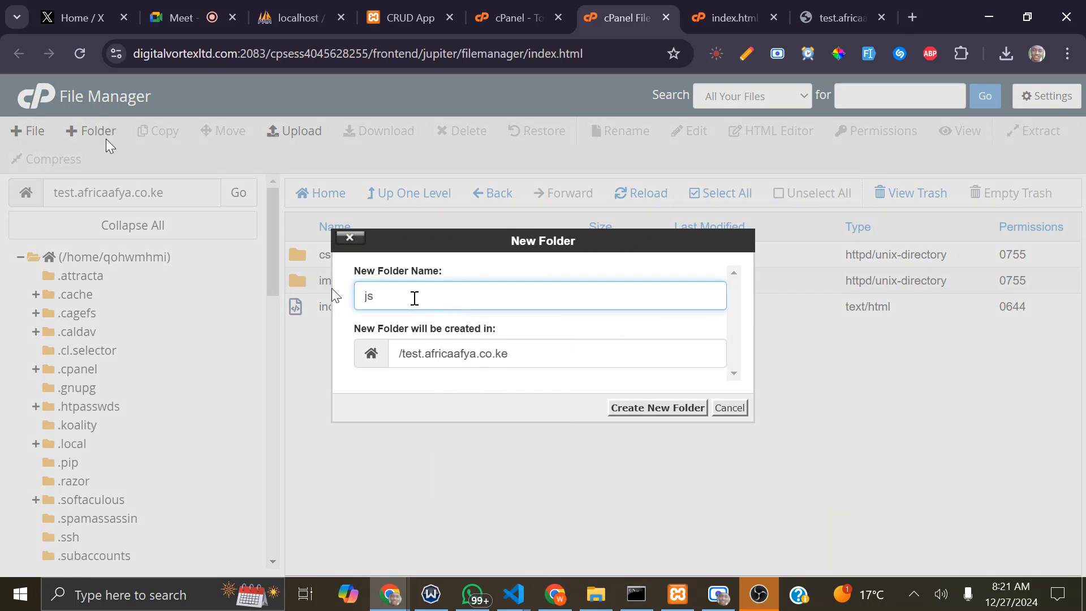
pyautogui.click(630, 407)
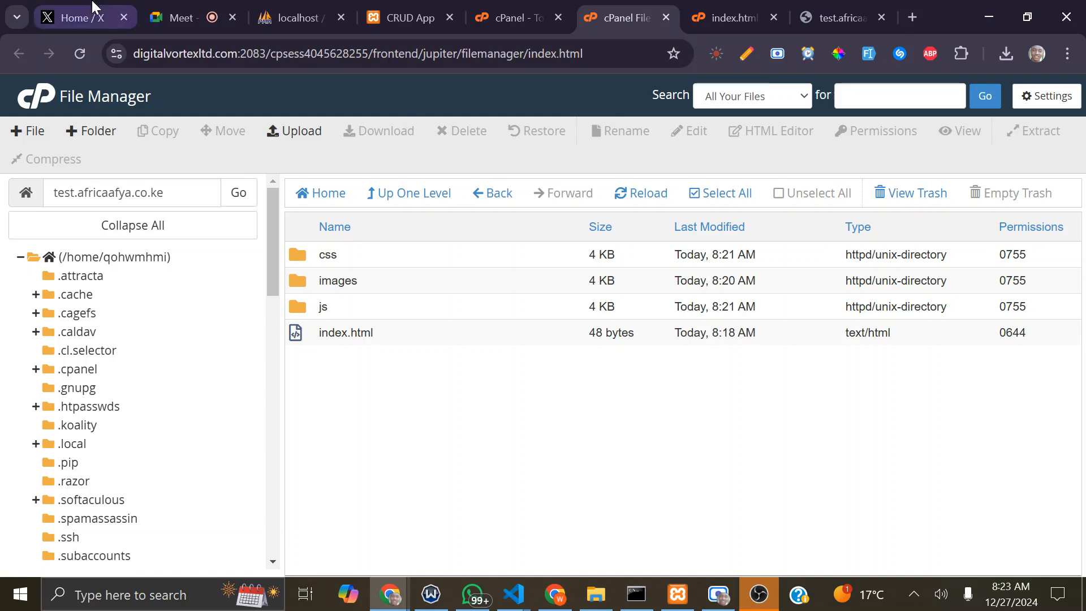
# Step: Mute the microphone in the Google Meet call and return to File Manager
pyautogui.click(182, 16)
pyautogui.click(358, 544)
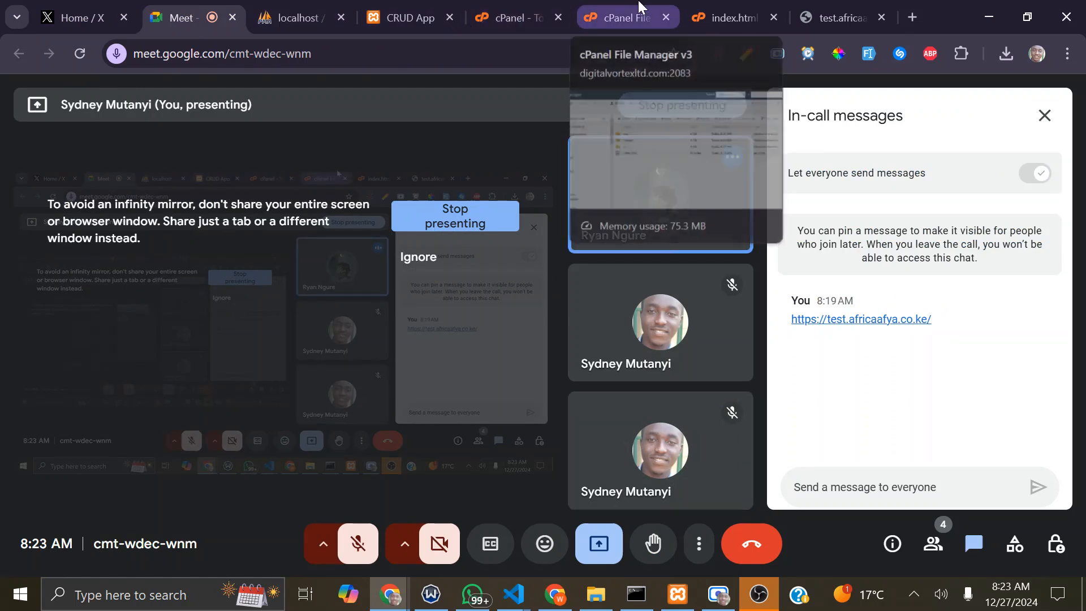
pyautogui.click(628, 17)
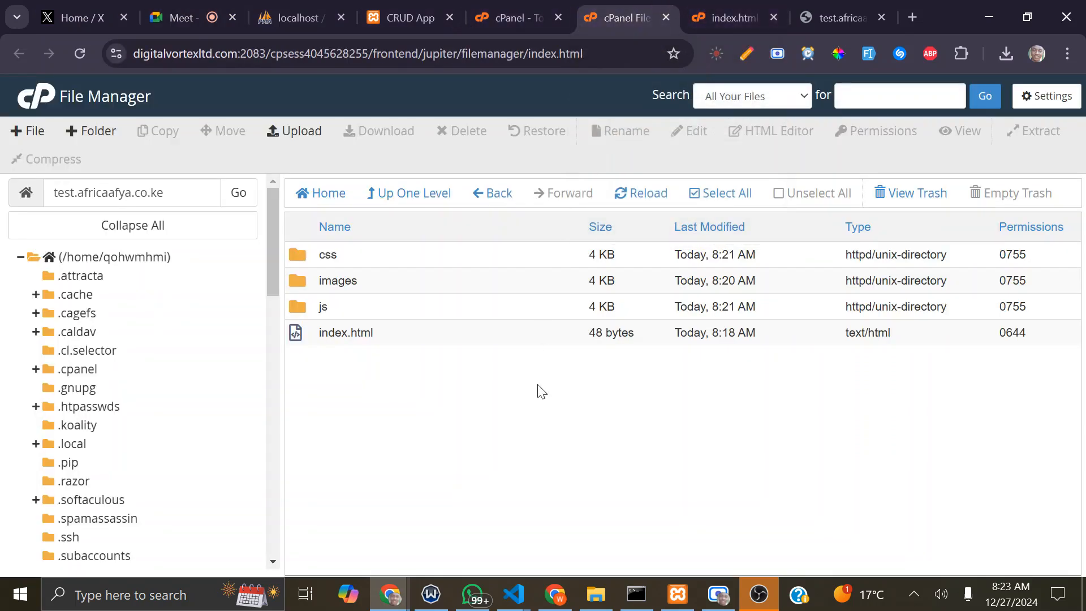
# Step: Open index.html in cPanel's HTML Editor and bring the OBS window forward
pyautogui.click(536, 321)
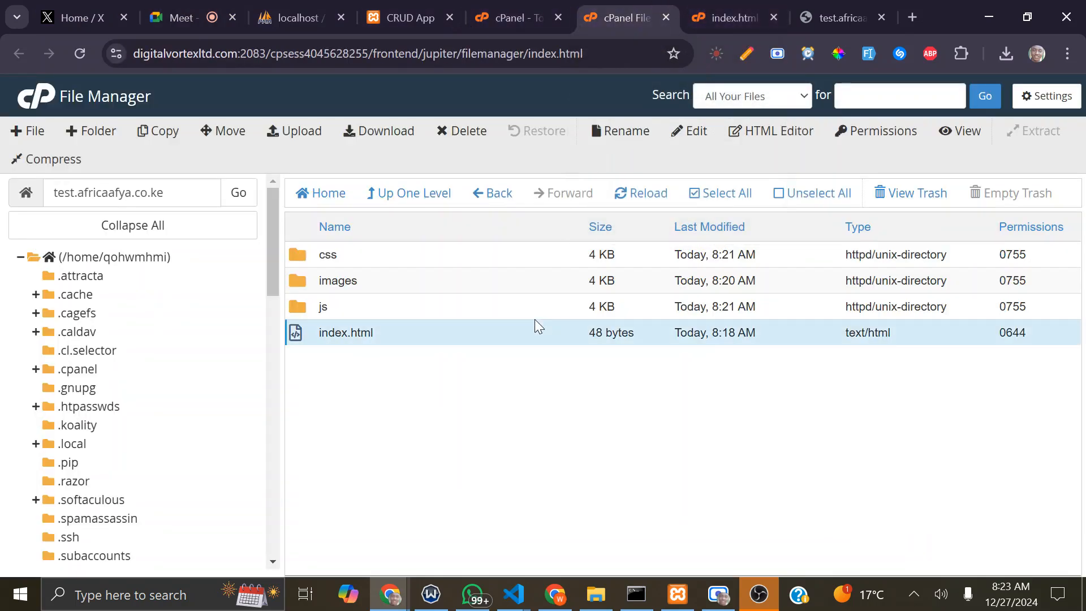
pyautogui.rightClick(536, 320)
pyautogui.click(576, 403)
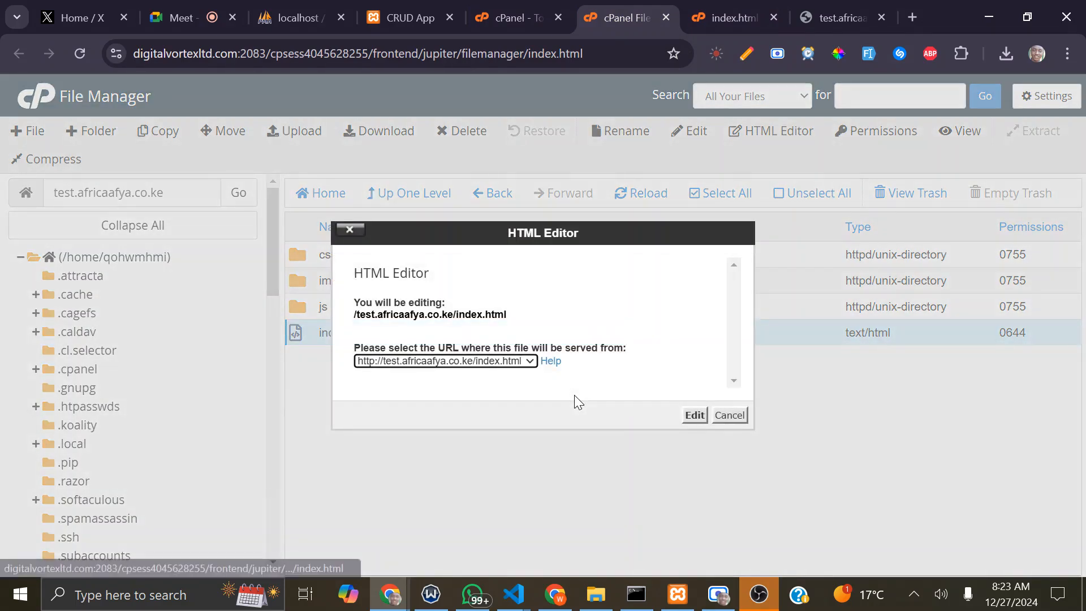
pyautogui.click(695, 415)
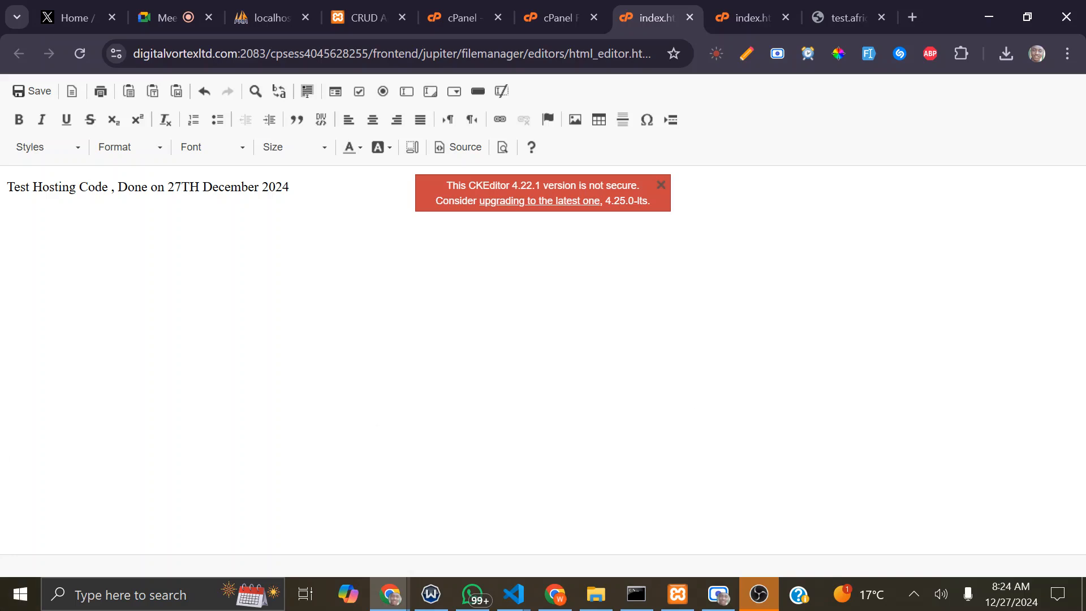
pyautogui.click(761, 596)
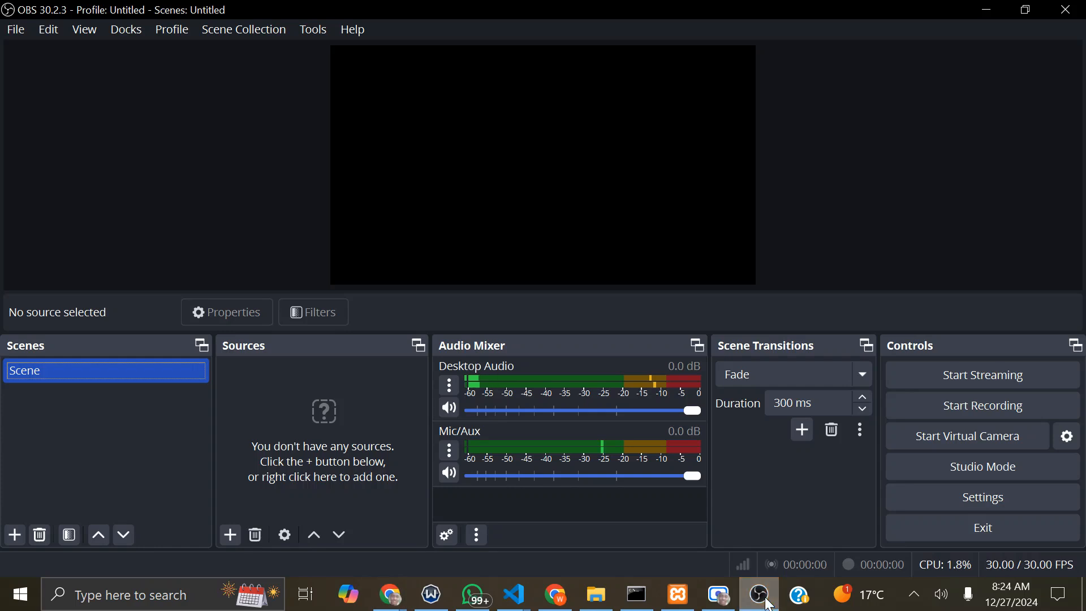
# Step: Minimize OBS and bring the Scre.io screen recorder window to the front
pyautogui.click(987, 9)
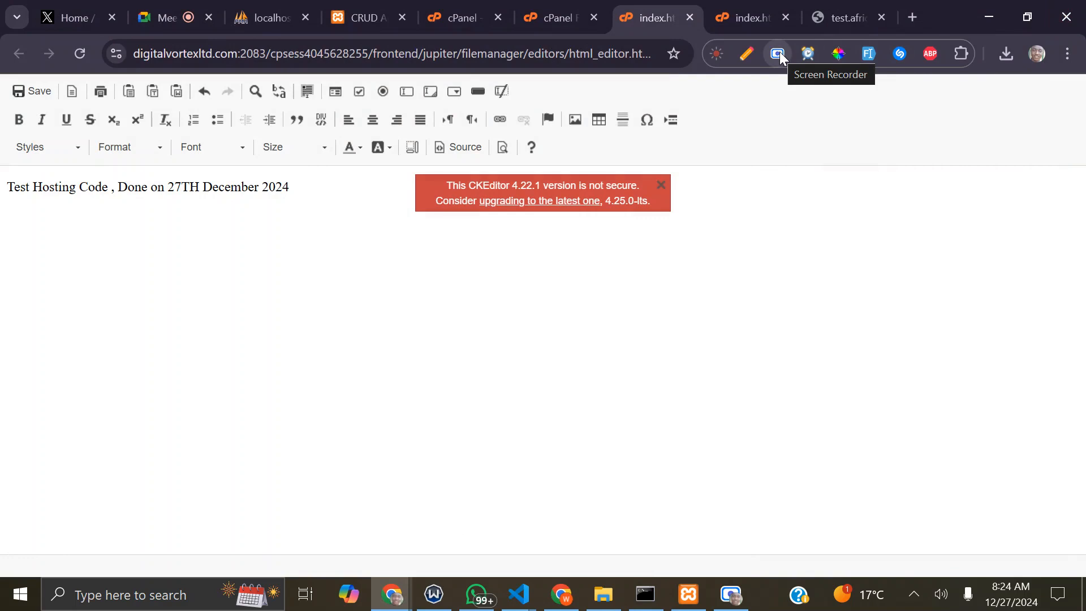
pyautogui.click(737, 603)
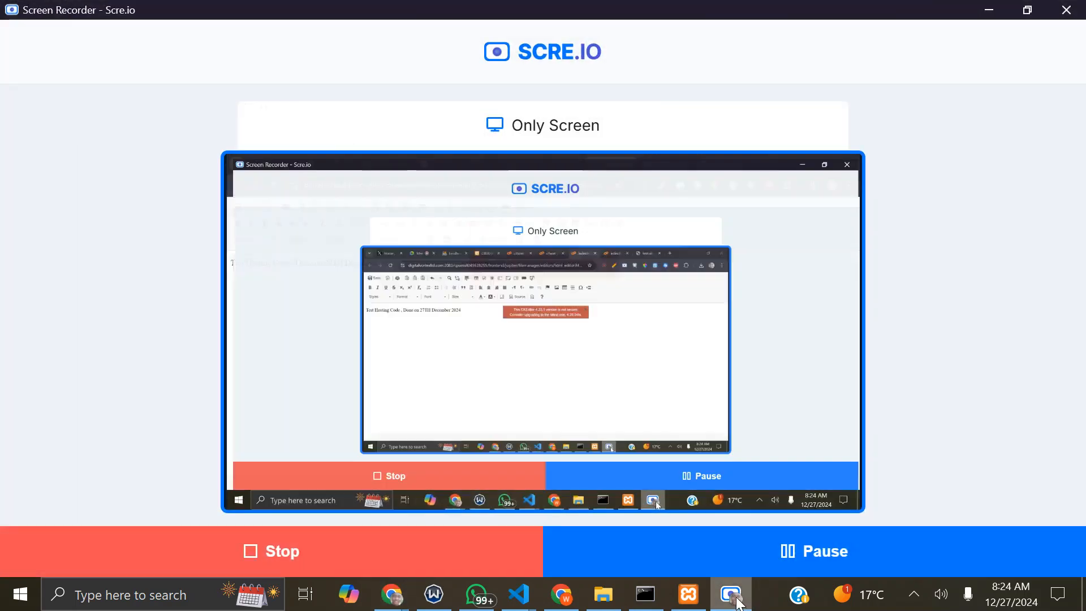